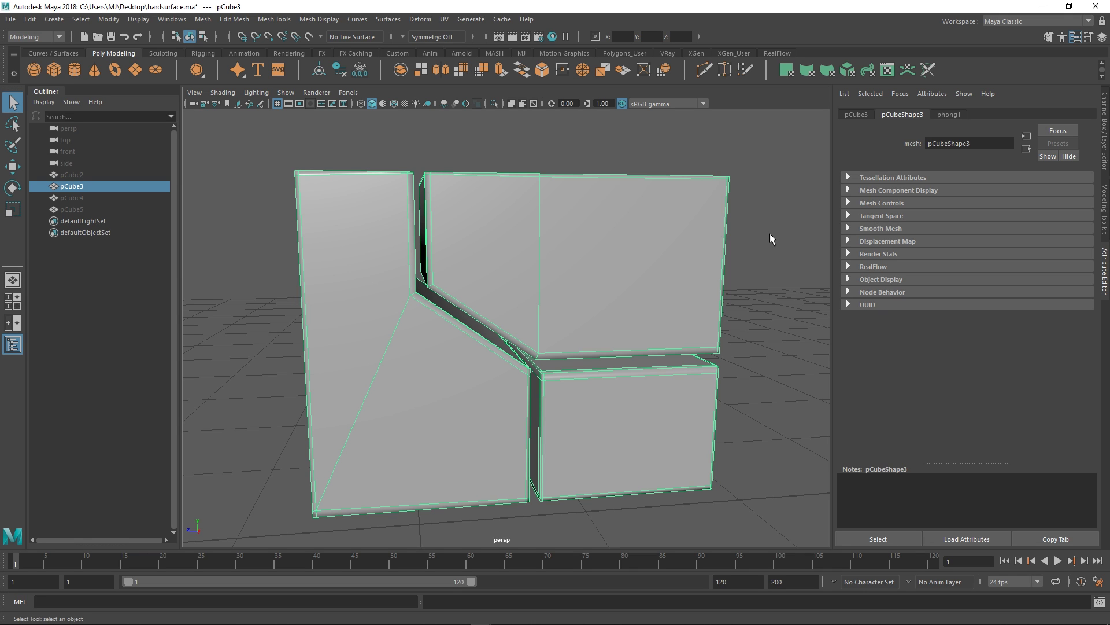
- Bring back the hidden curved panel object to compare it with the flat panel block, and hide it again
alt+drag(660, 144, 629, 144)
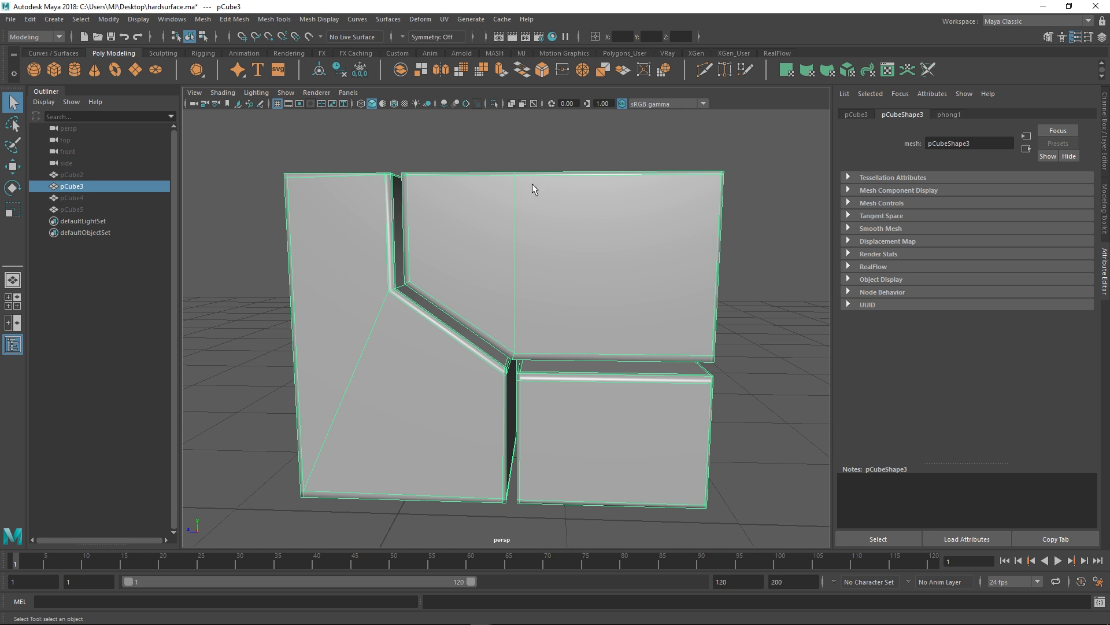
alt+drag(532, 184, 508, 255)
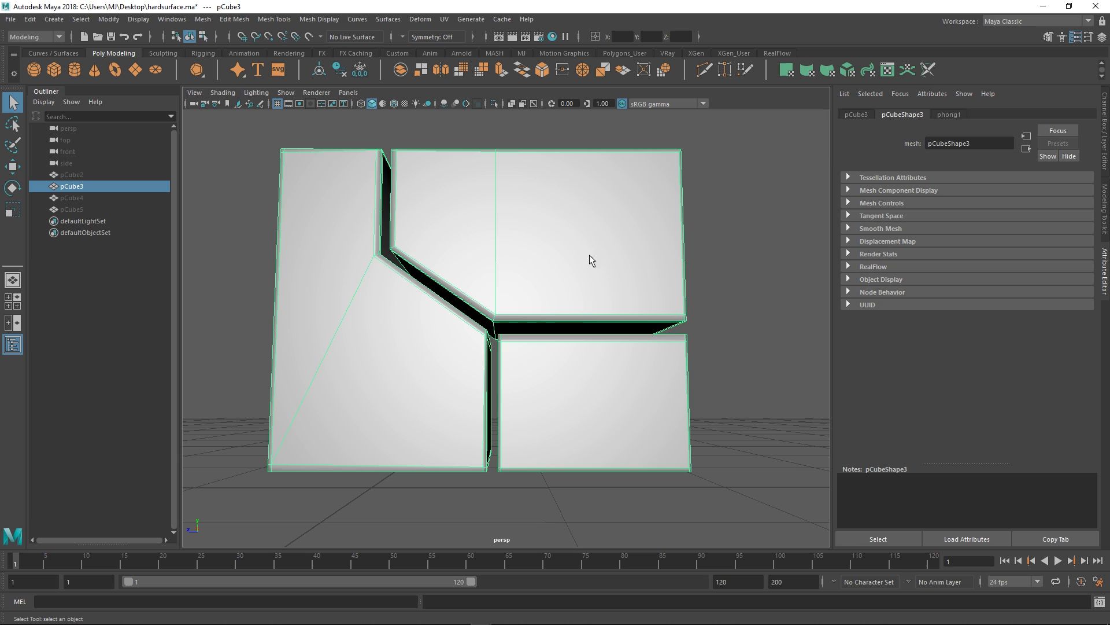
scroll(589, 255, down, 5)
key(ctrl+shift+h)
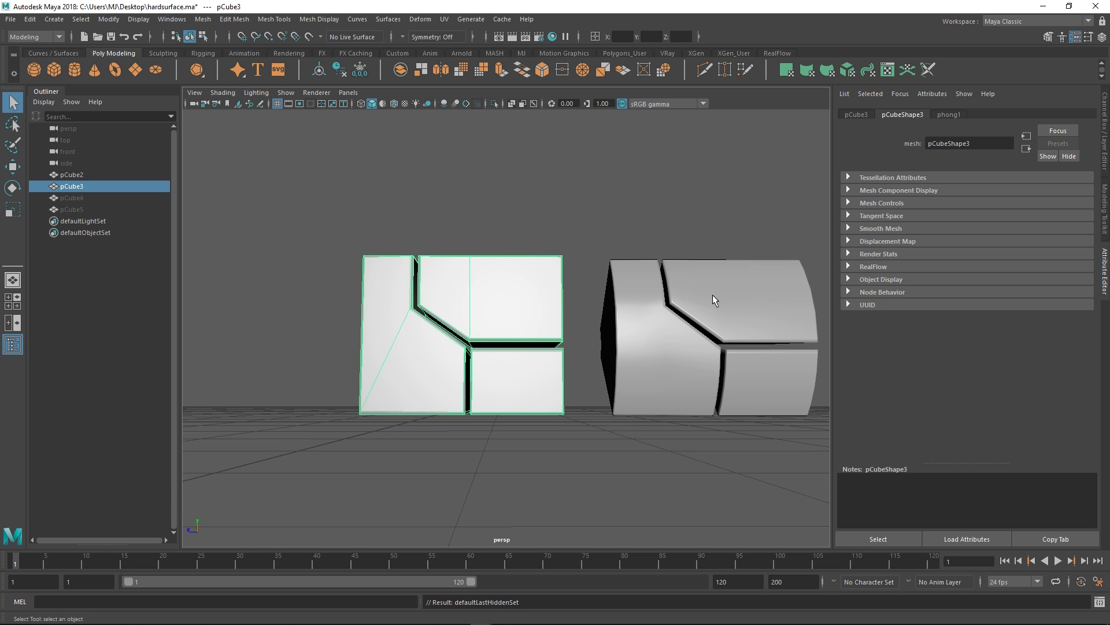
click(713, 294)
key(ctrl+h)
alt+middle_drag(542, 281, 605, 247)
scroll(595, 295, up, 6)
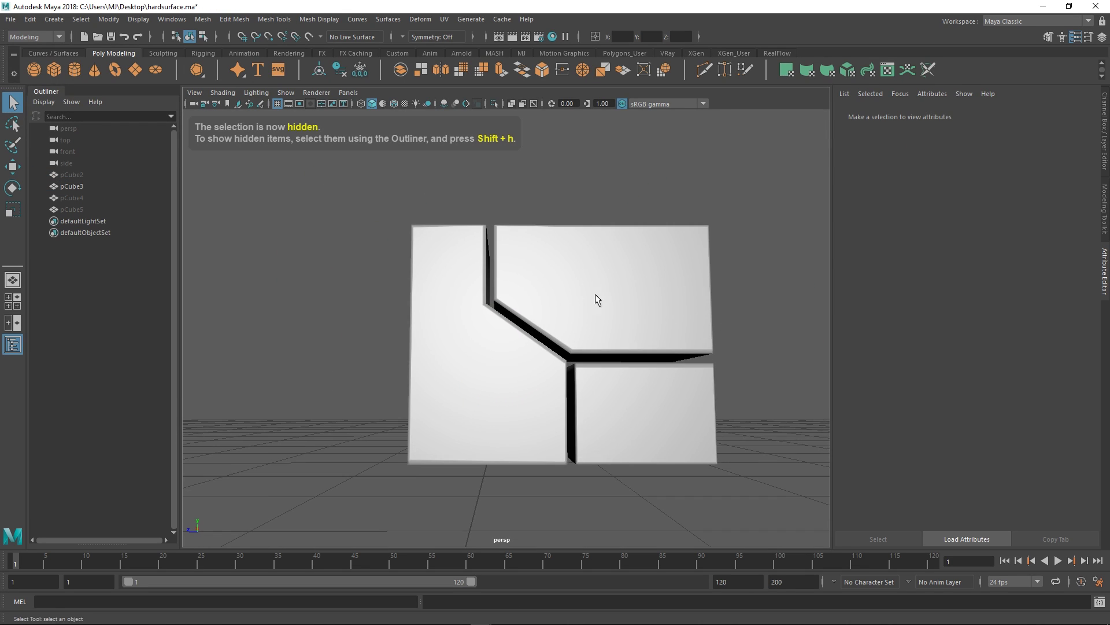
- Preview the flat panel block smoothed and examine the gap corners for lost sharpness
click(634, 296)
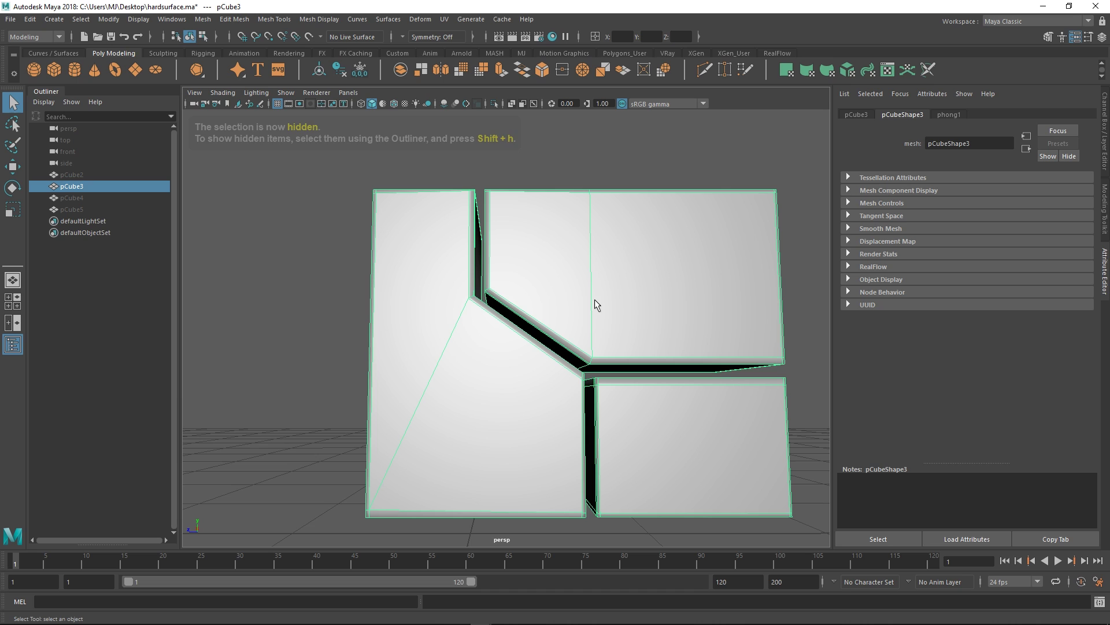
key(3)
click(629, 148)
alt+drag(630, 148, 506, 211)
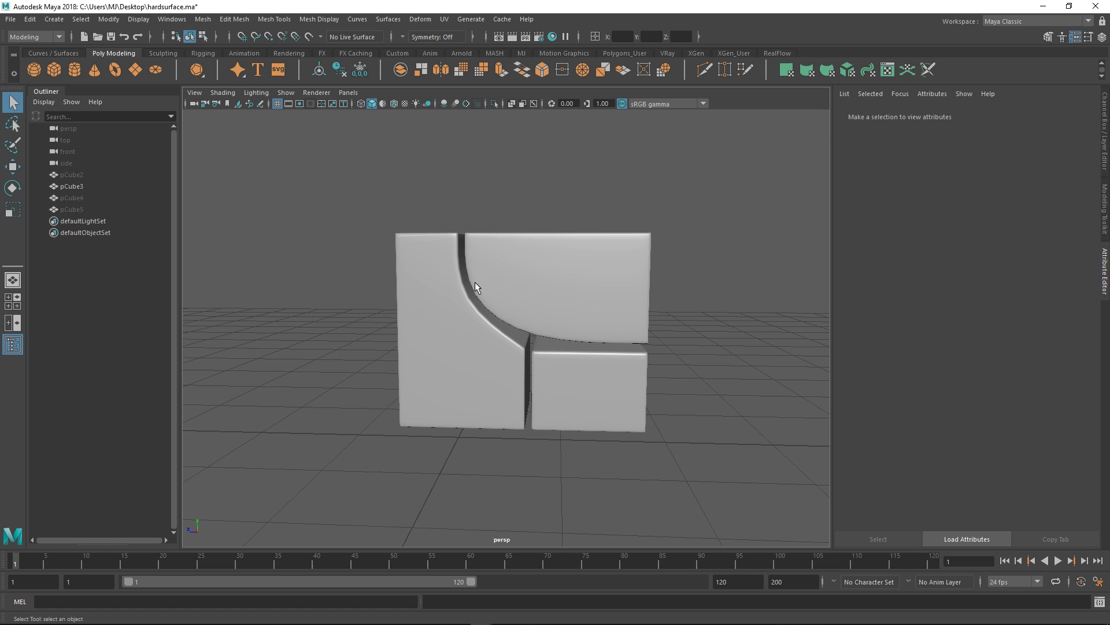
scroll(580, 278, up, 5)
scroll(554, 345, up, 3)
alt+drag(553, 345, 540, 321)
scroll(540, 320, down, 1)
alt+right_drag(540, 321, 409, 173)
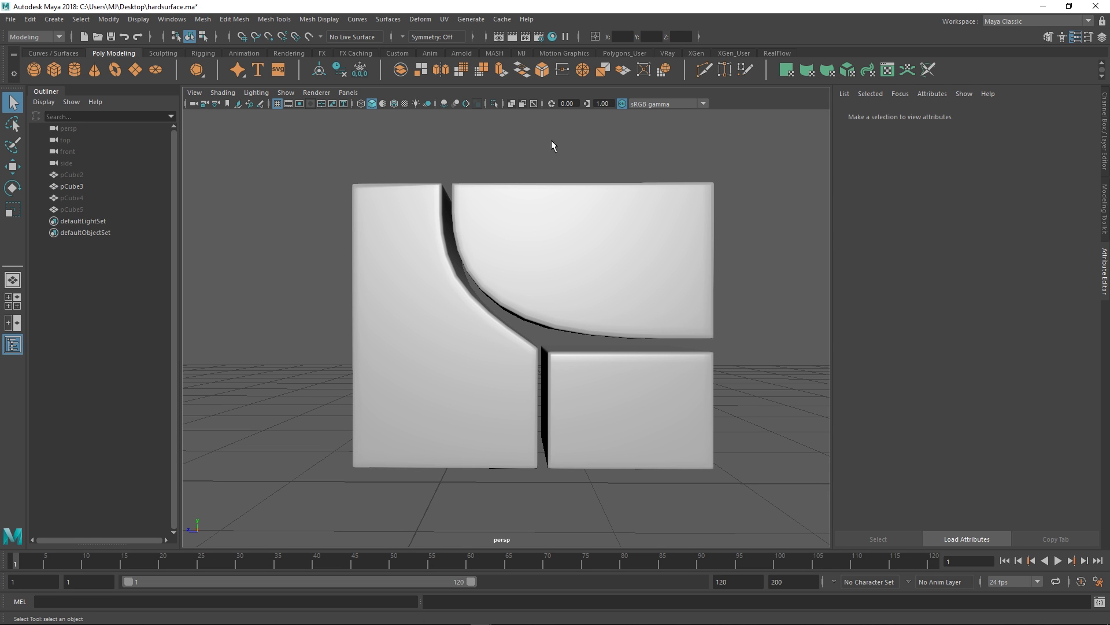
alt+right_drag(588, 226, 557, 433)
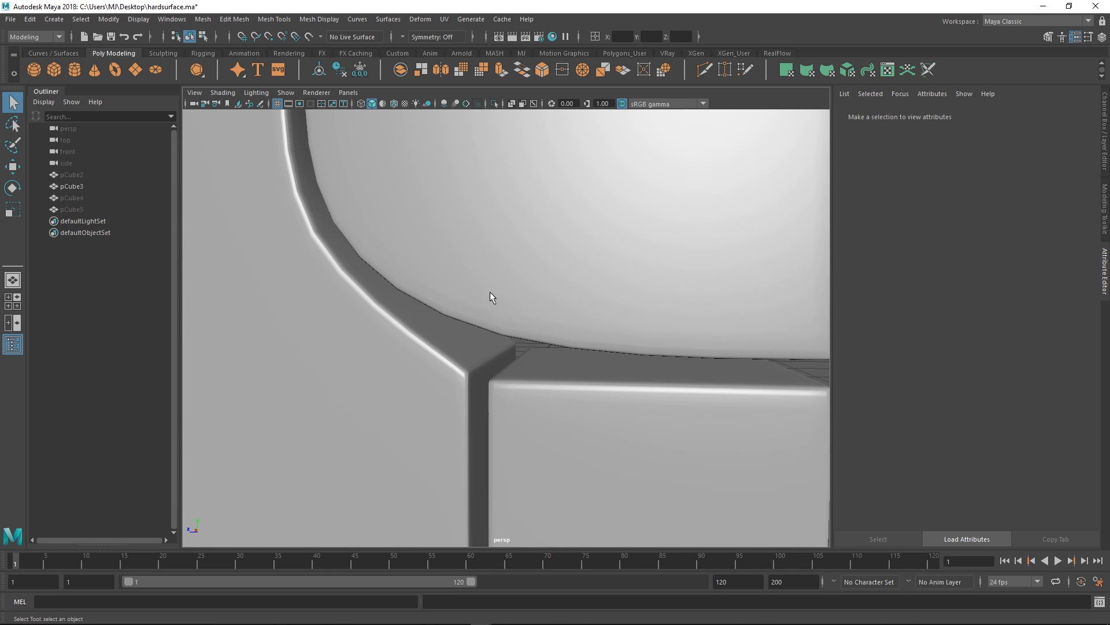
alt+right_drag(490, 292, 508, 330)
mouse_move(512, 332)
alt+mouse_down()
mouse_move(519, 364)
mouse_move(498, 376)
mouse_move(495, 324)
alt+mouse_up()
- Return the block to unsmoothed display and insert a Multi-Cut edge loop just right of the upper panel's lower corner
click(527, 250)
key(1)
alt+right_drag(495, 323, 545, 351)
key(ctrl+shift+x)
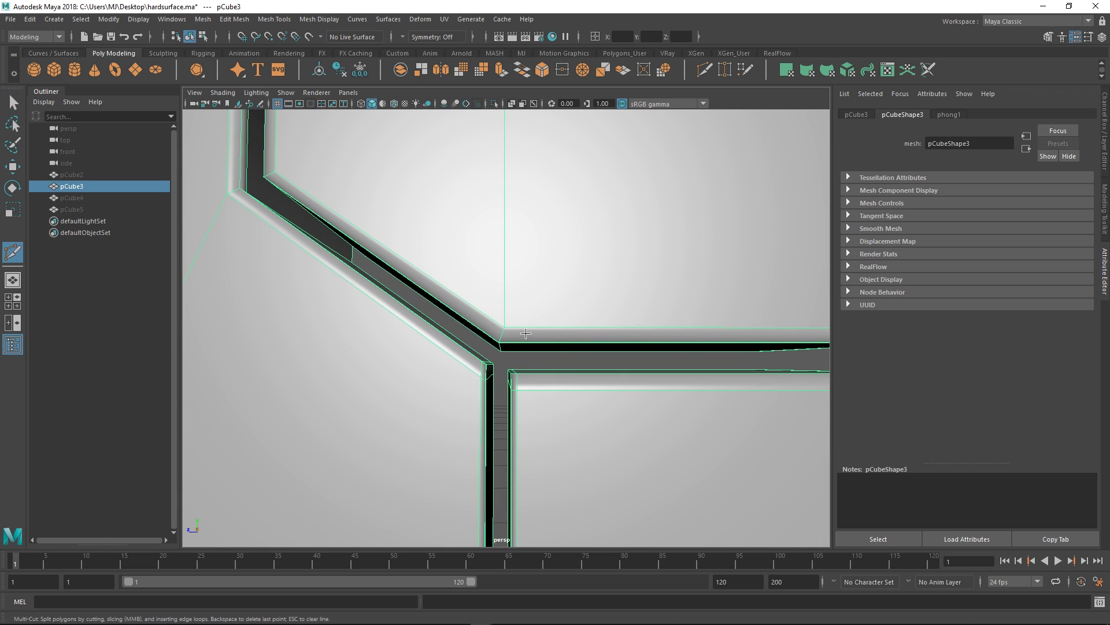
ctrl+click(522, 334)
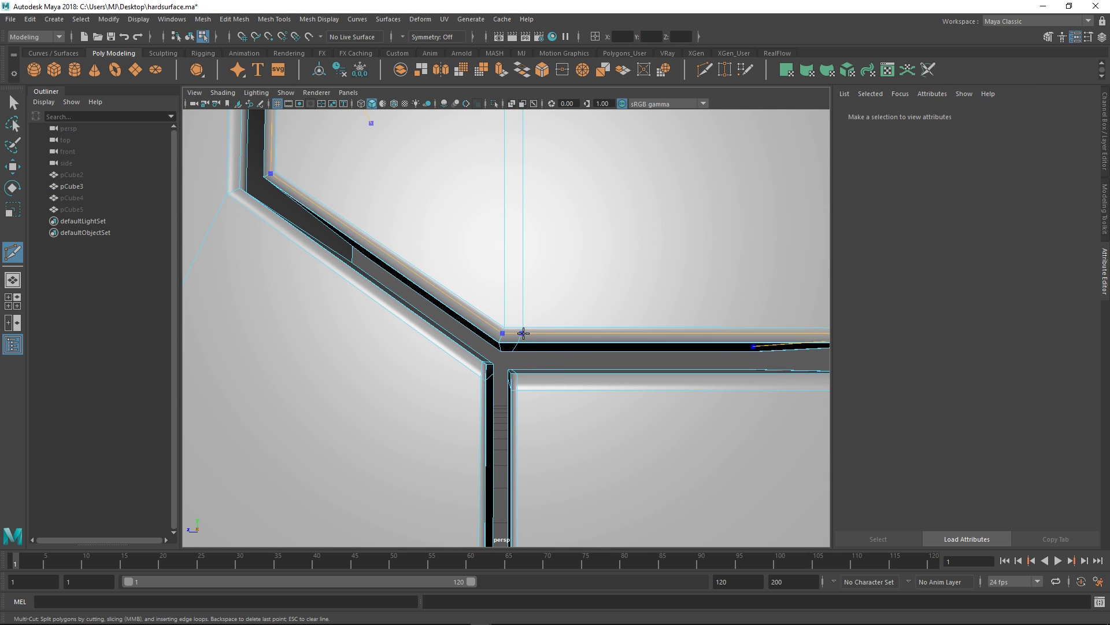
alt+right_drag(522, 333, 535, 306)
- Preview the block smoothed and examine the upper panel's lower corner and straight edge
key(q)
key(3)
alt+right_drag(758, 289, 572, 310)
alt+drag(572, 310, 578, 248)
alt+right_drag(544, 214, 572, 223)
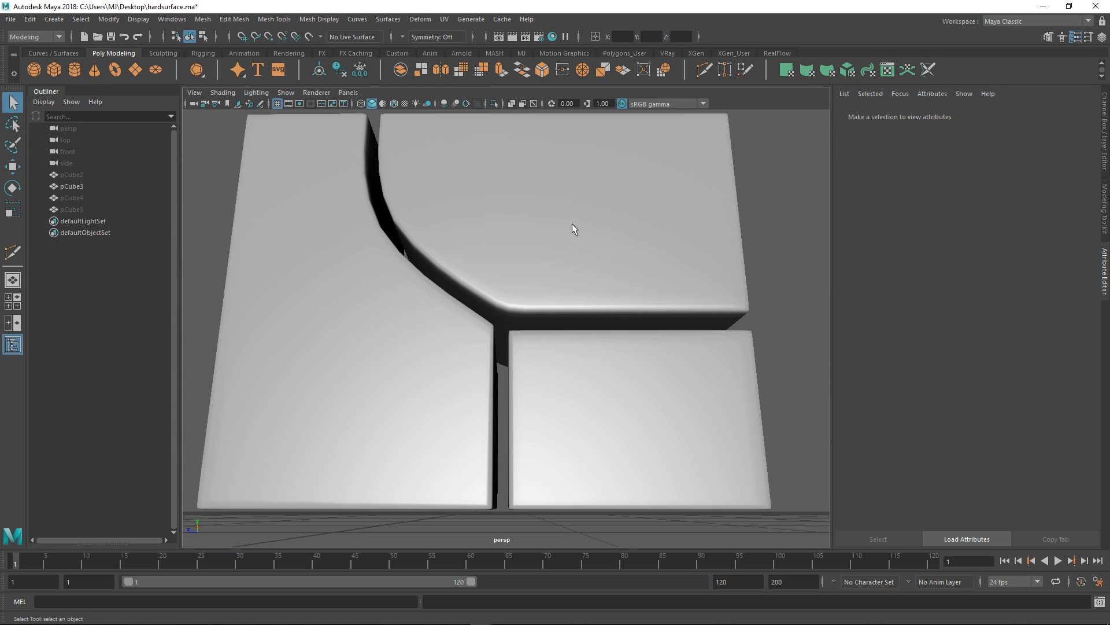
click(565, 217)
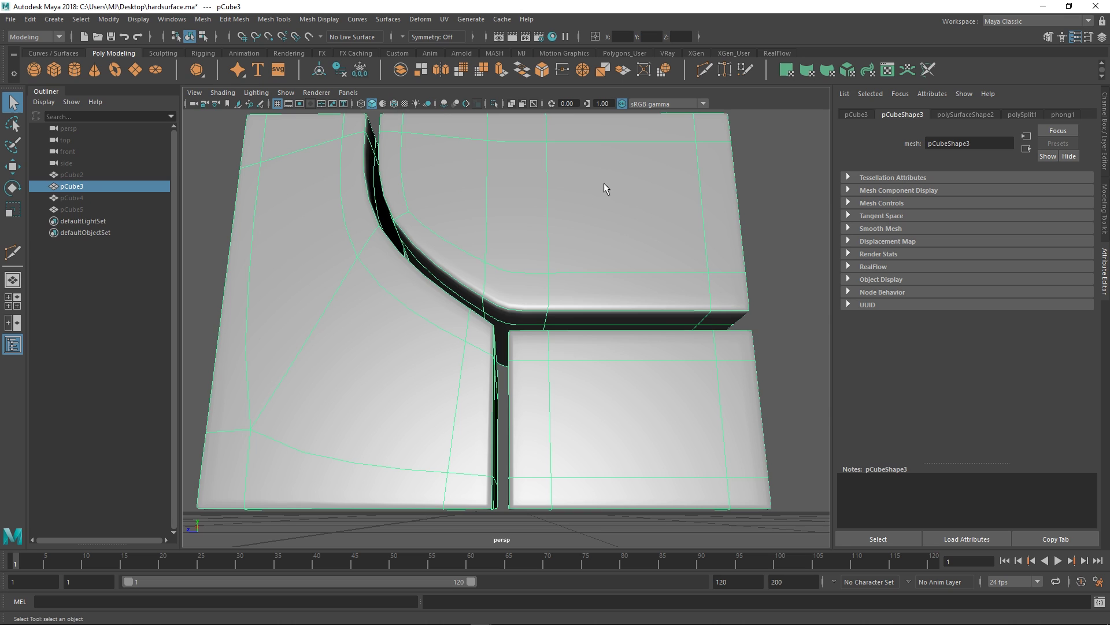
alt+drag(602, 186, 528, 393)
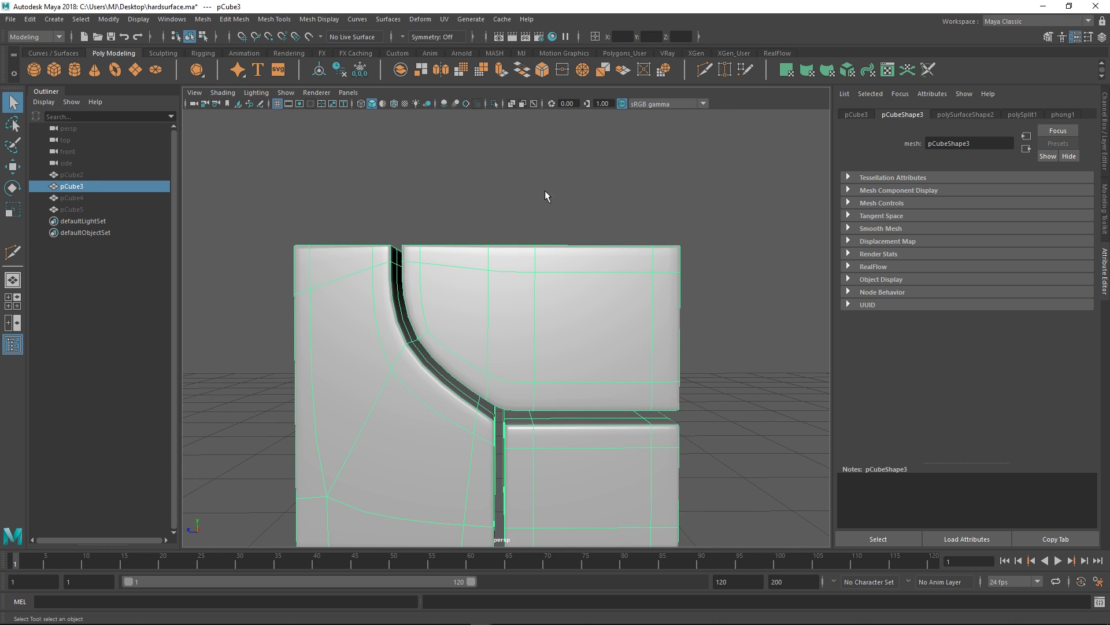
- In unsmoothed display, slide the new loop's edges on the block's top face to the right, leaving its lower end at the corner
key(1)
alt+right_drag(495, 302, 541, 249)
alt+drag(540, 249, 527, 275)
right_drag(518, 243, 510, 169)
double_click(503, 184)
alt+drag(513, 202, 518, 176)
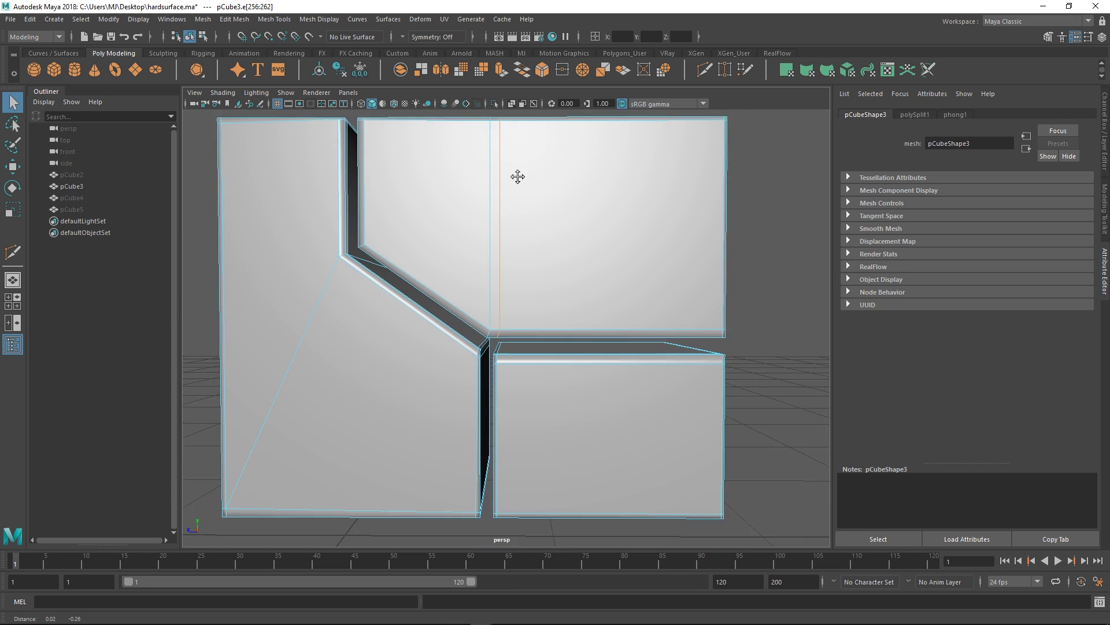
alt+right_drag(518, 176, 543, 269)
alt+drag(544, 269, 537, 248)
alt+right_drag(538, 248, 570, 350)
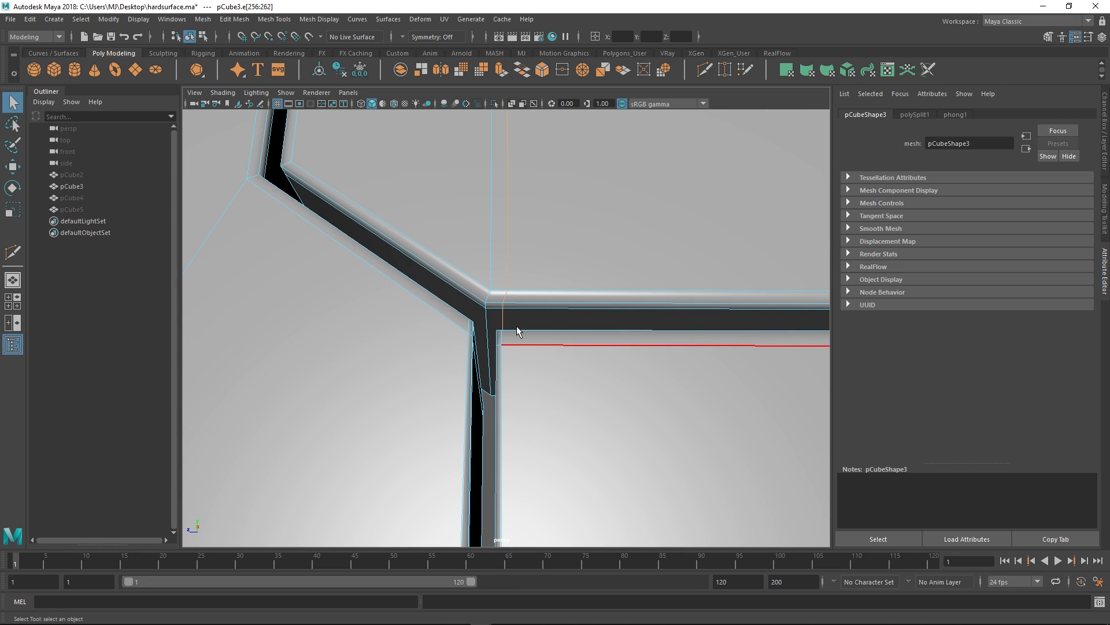
alt+drag(517, 330, 481, 326)
alt+middle_drag(561, 243, 554, 311)
alt+right_drag(492, 318, 488, 251)
ctrl+click(503, 246)
key(w)
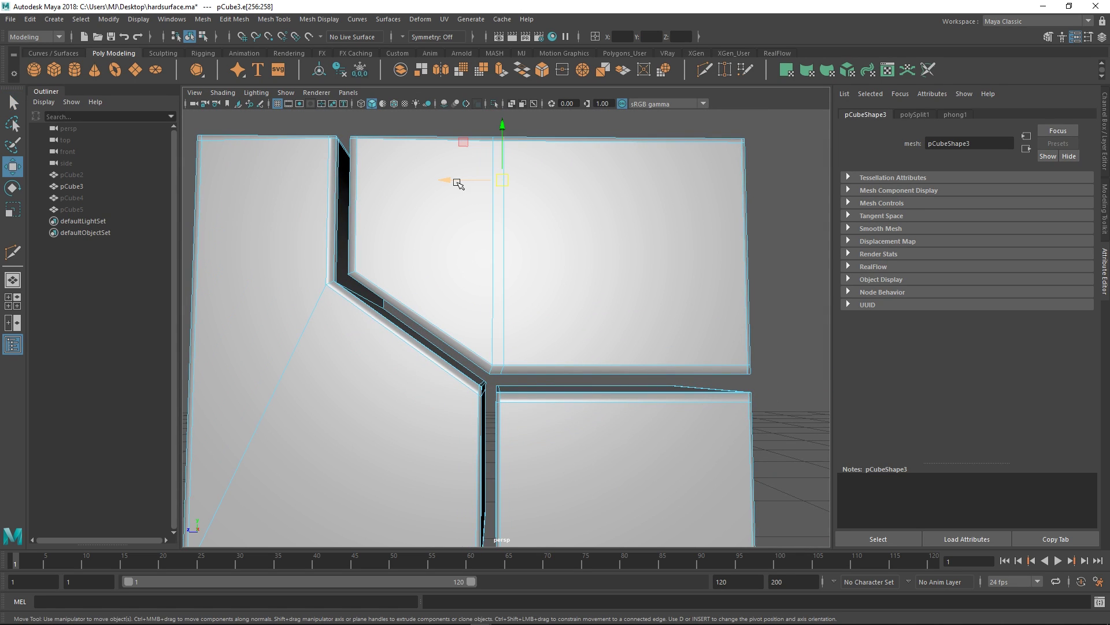
drag(454, 179, 547, 196)
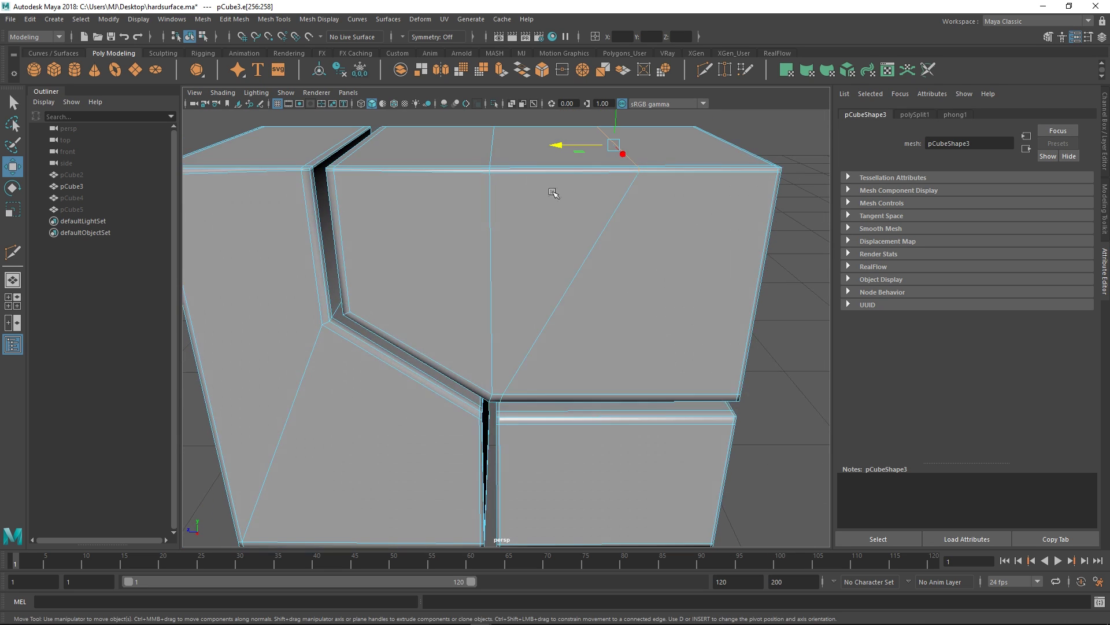
- Move the original middle edge on the upper panel's top face to the left, so its front edge slants to the corner
key(q)
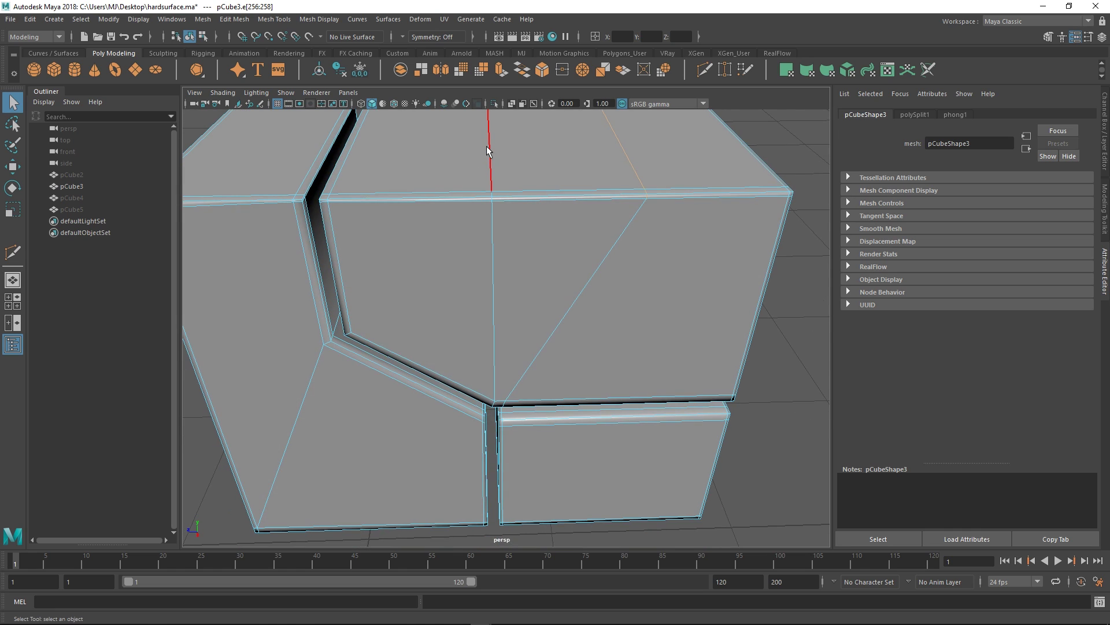
click(484, 147)
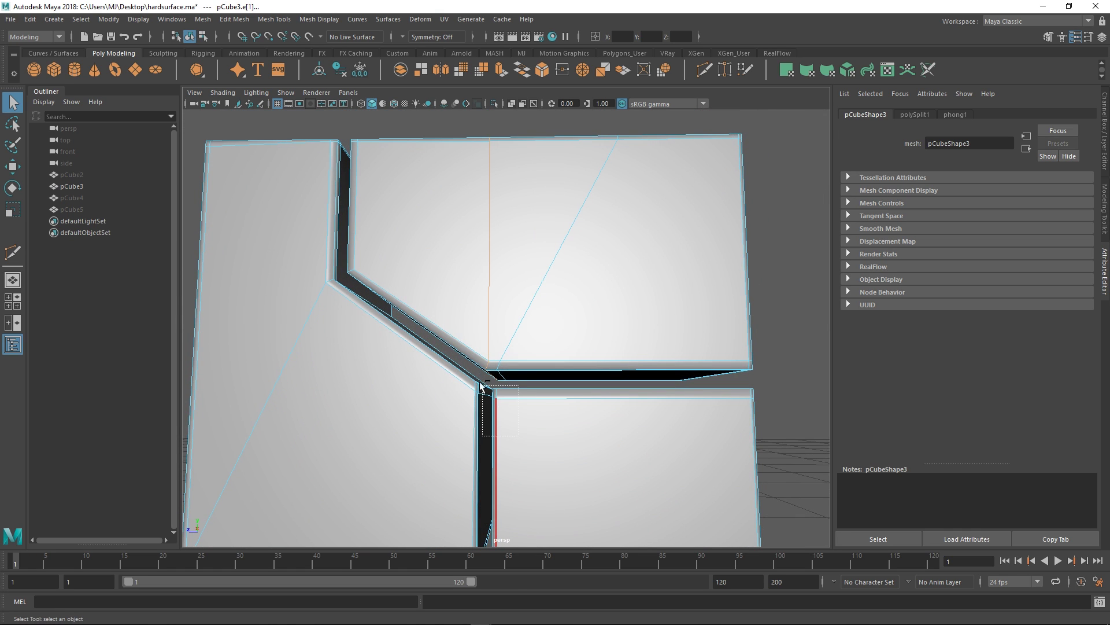
key(f)
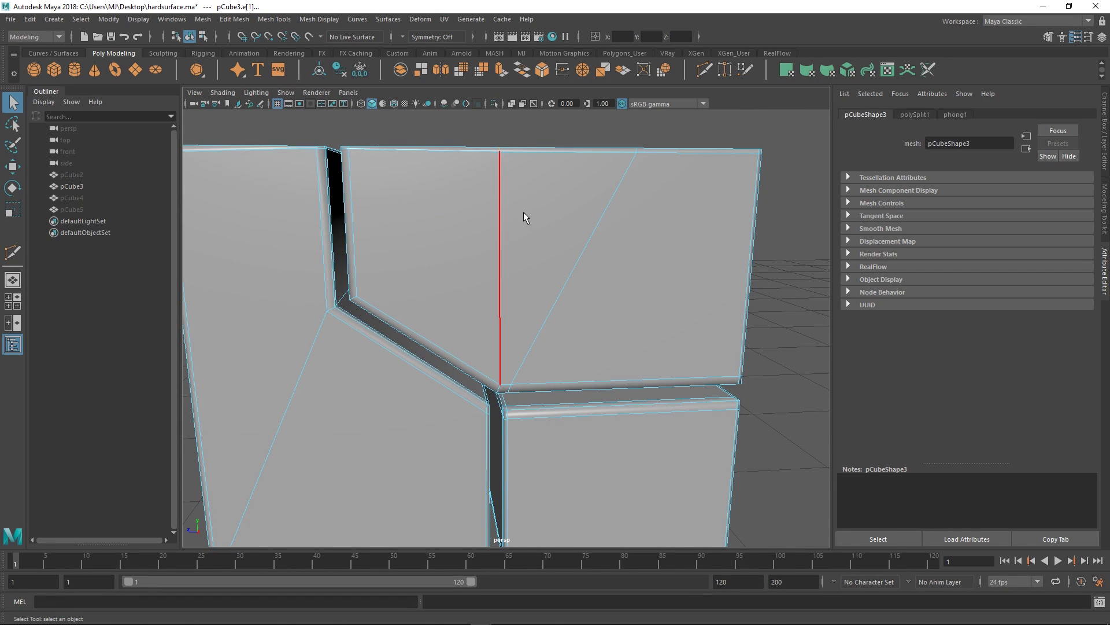
alt+drag(531, 227, 504, 280)
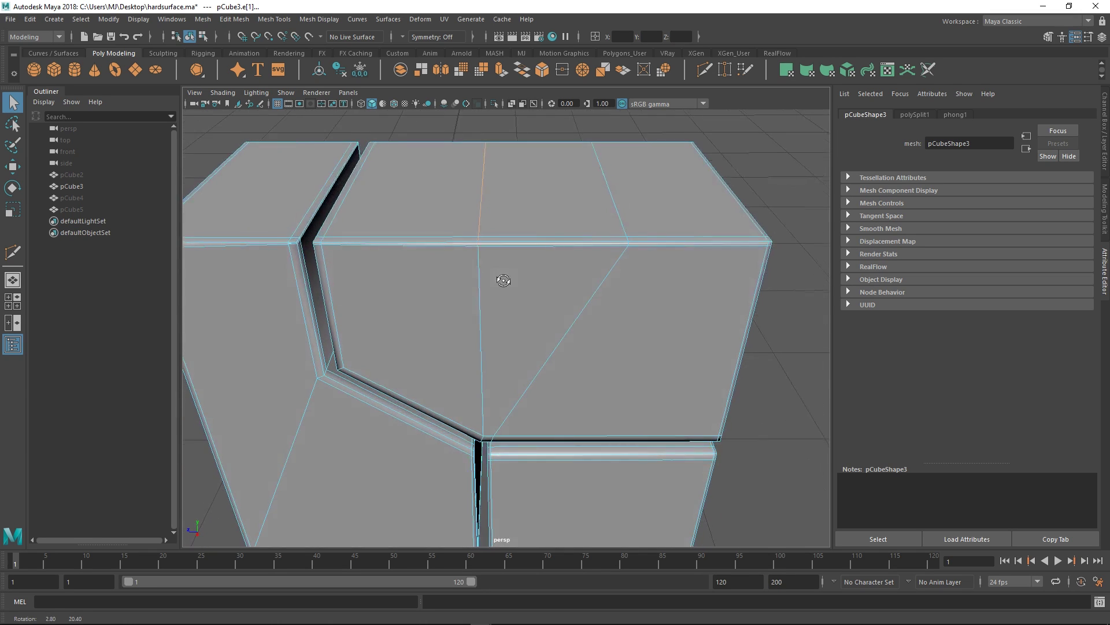
key(w)
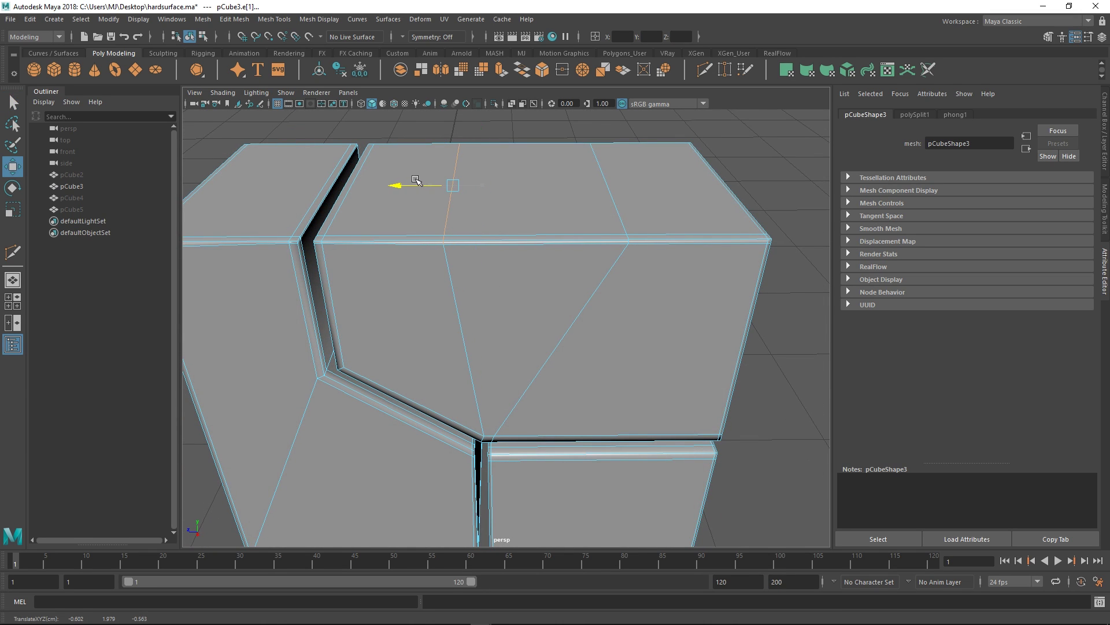
scroll(463, 202, down, 5)
- Return to object mode and preview the block smoothed, examining the corner where the gaps meet
key(q)
right_drag(506, 232, 576, 191)
click(522, 233)
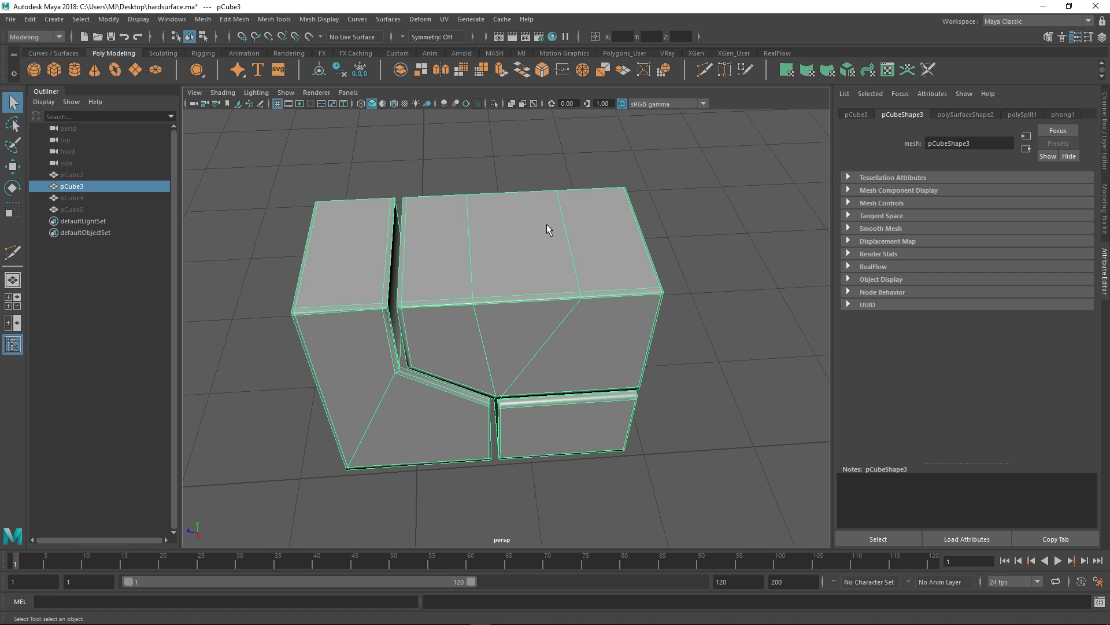
alt+drag(577, 273, 519, 343)
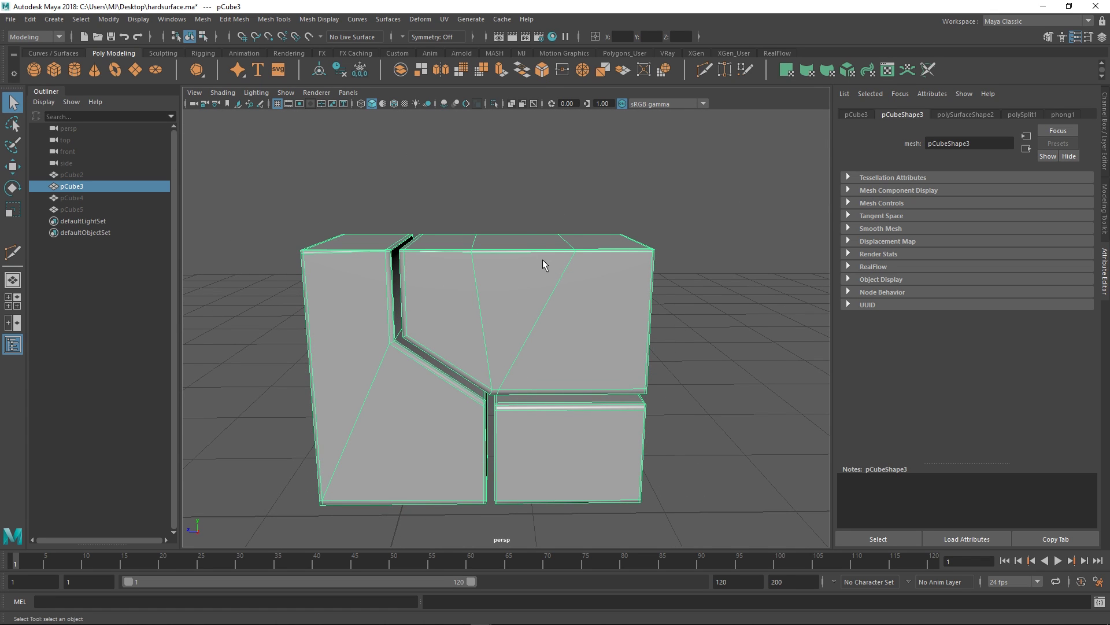
alt+drag(509, 342, 501, 286)
alt+right_drag(506, 338, 573, 414)
alt+middle_drag(573, 414, 571, 348)
mouse_move(502, 285)
alt+mouse_down()
mouse_move(488, 315)
mouse_move(528, 292)
mouse_move(517, 301)
alt+mouse_up()
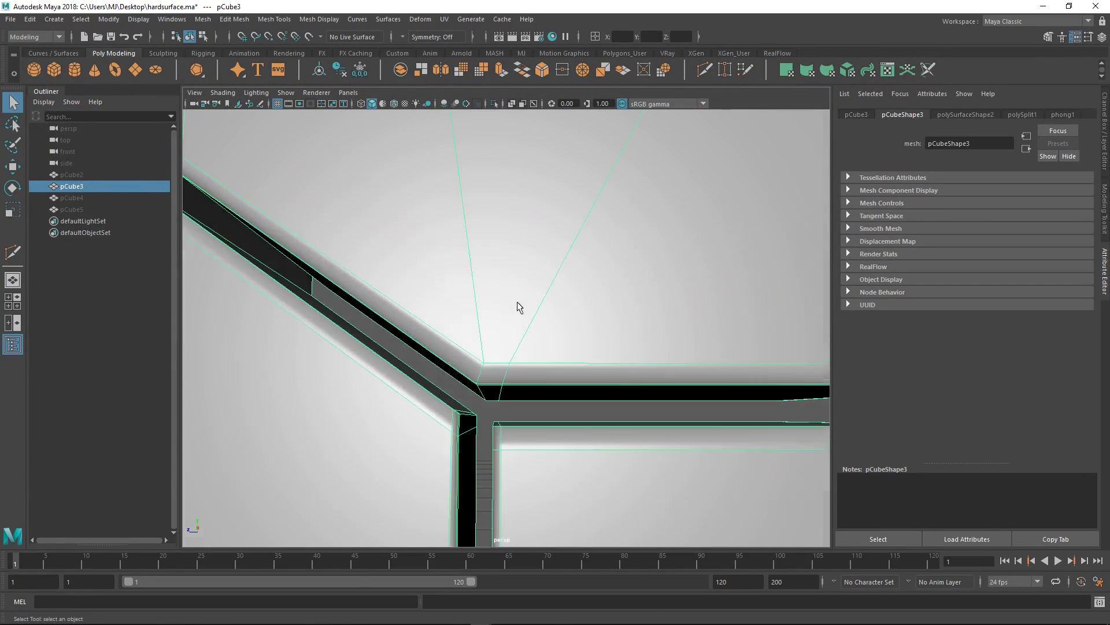
key(3)
key(f)
click(730, 307)
alt+right_drag(498, 316, 602, 419)
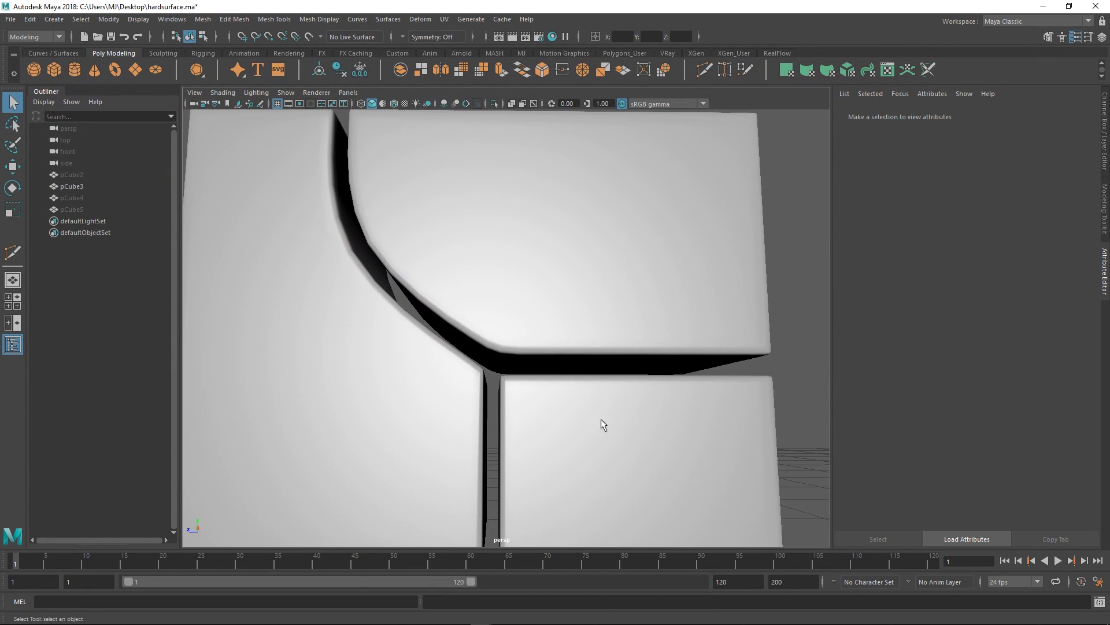
mouse_move(510, 367)
alt+mouse_down()
mouse_move(557, 415)
mouse_move(505, 360)
alt+mouse_up()
- Return the block to unsmoothed display and activate Multi-Cut at the upper panel's lower corner
click(504, 360)
key(1)
alt+right_drag(505, 360, 538, 370)
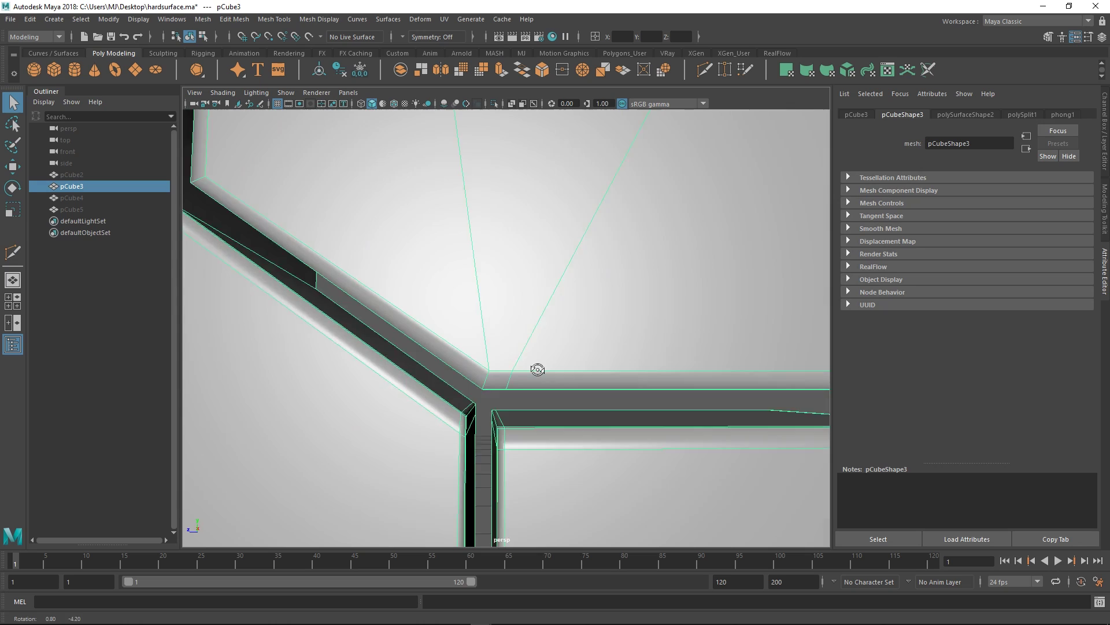
alt+drag(538, 370, 536, 331)
alt+right_drag(537, 331, 587, 338)
alt+drag(514, 340, 525, 355)
key(y)
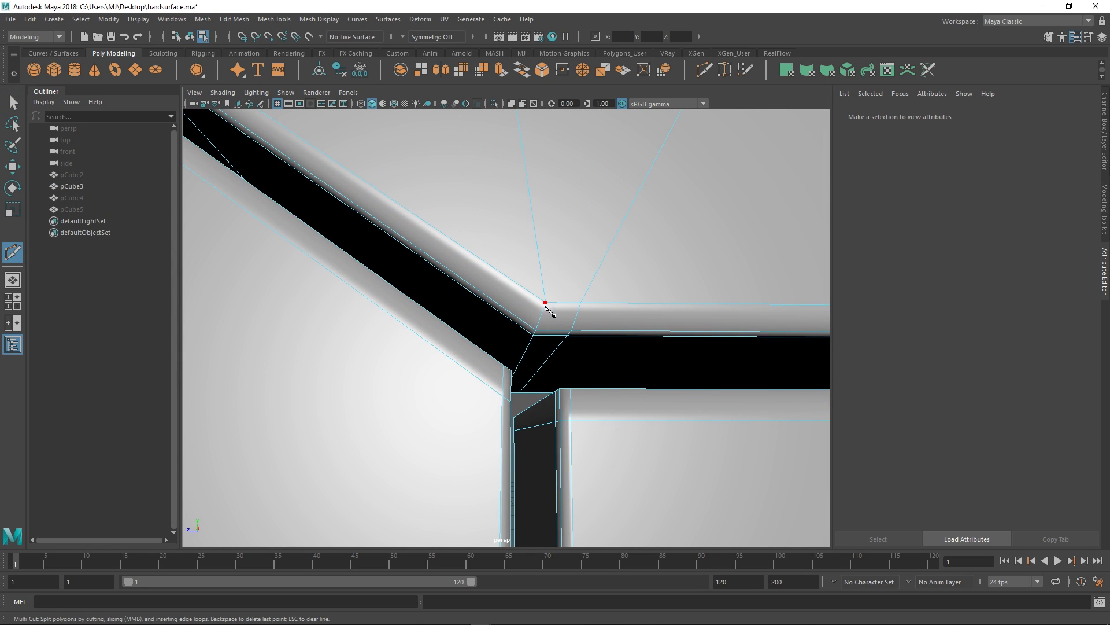
alt+drag(544, 308, 532, 322)
alt+right_drag(532, 322, 550, 325)
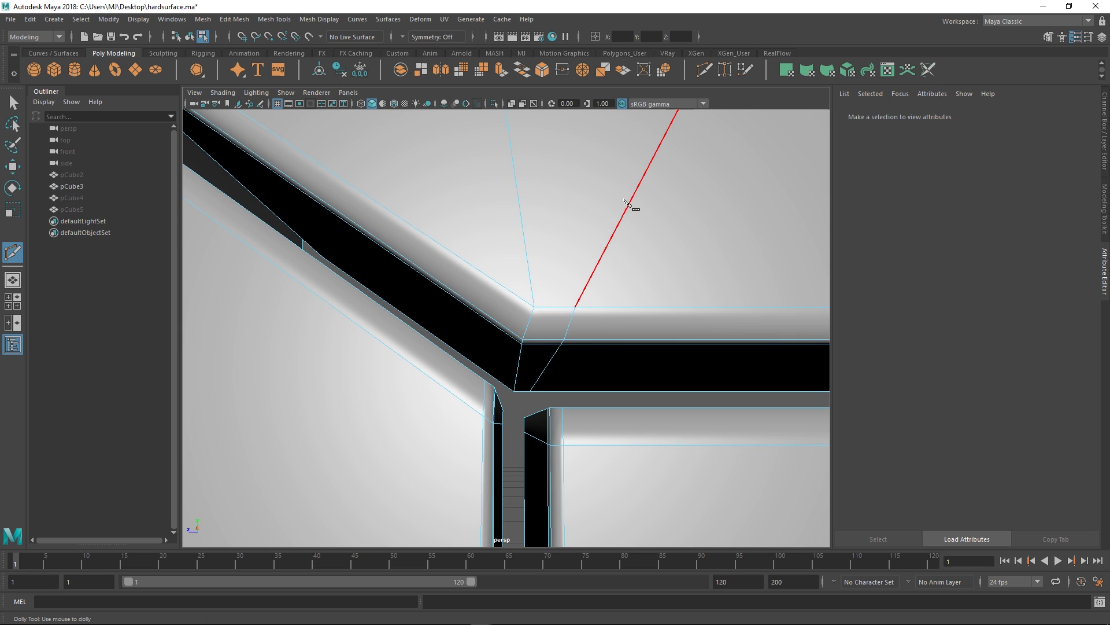
- Try a Multi-Cut between the two neighbouring vertices at the upper panel's lower corner
click(575, 308)
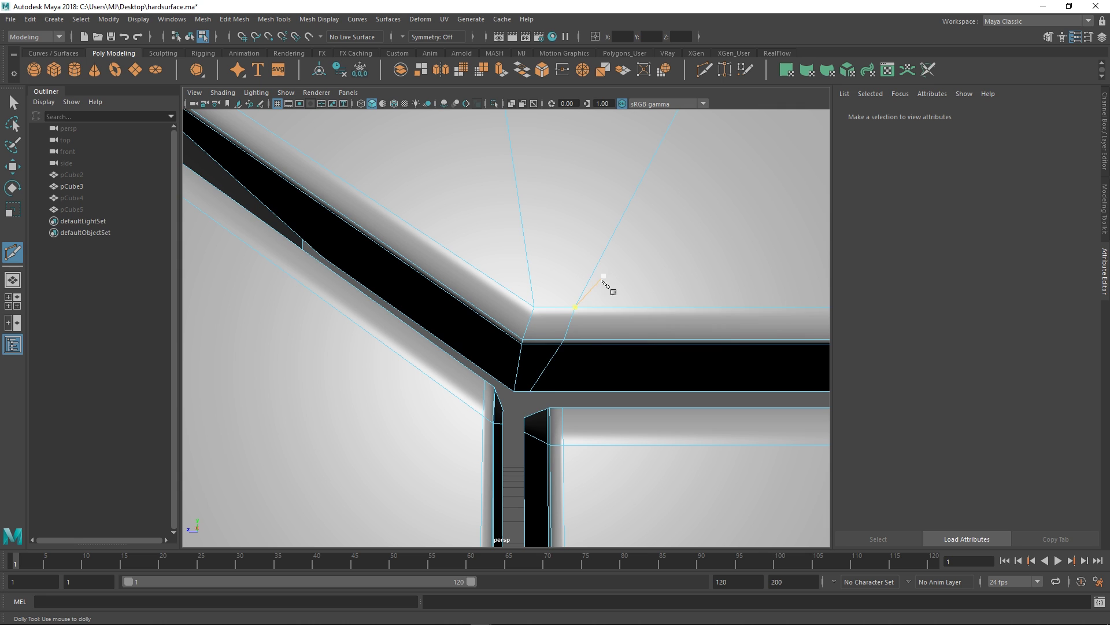
click(533, 308)
scroll(457, 359, down, 8)
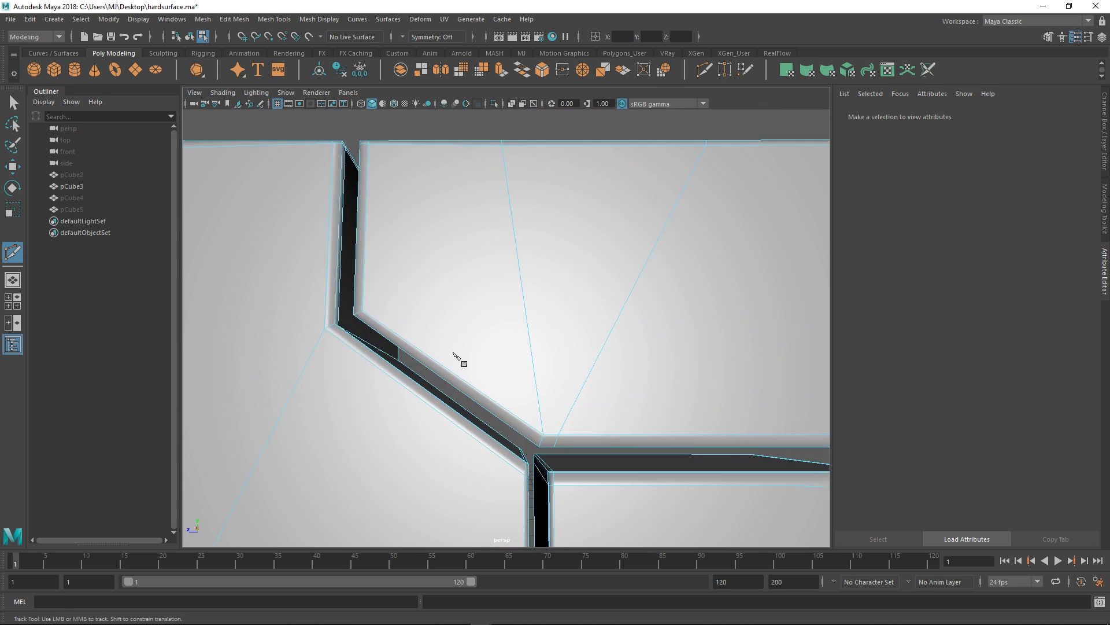
right_click(477, 355)
mouse_move(539, 323)
alt+mouse_down()
mouse_move(521, 340)
mouse_move(541, 340)
alt+mouse_up()
scroll(541, 341, up, 3)
key(ctrl+z)
- Insert a Multi-Cut edge loop on the left side of the upper panel's lower corner, close to the slanted edge
scroll(539, 387, up, 3)
mouse_move(518, 392)
alt+mouse_down()
mouse_move(538, 386)
mouse_move(530, 401)
alt+mouse_up()
ctrl+click(540, 365)
scroll(541, 365, down, 4)
alt+drag(503, 202, 505, 211)
- Select the new loop's edges on the top face and move them left, fanning the loop out from the corner
key(q)
double_click(508, 159)
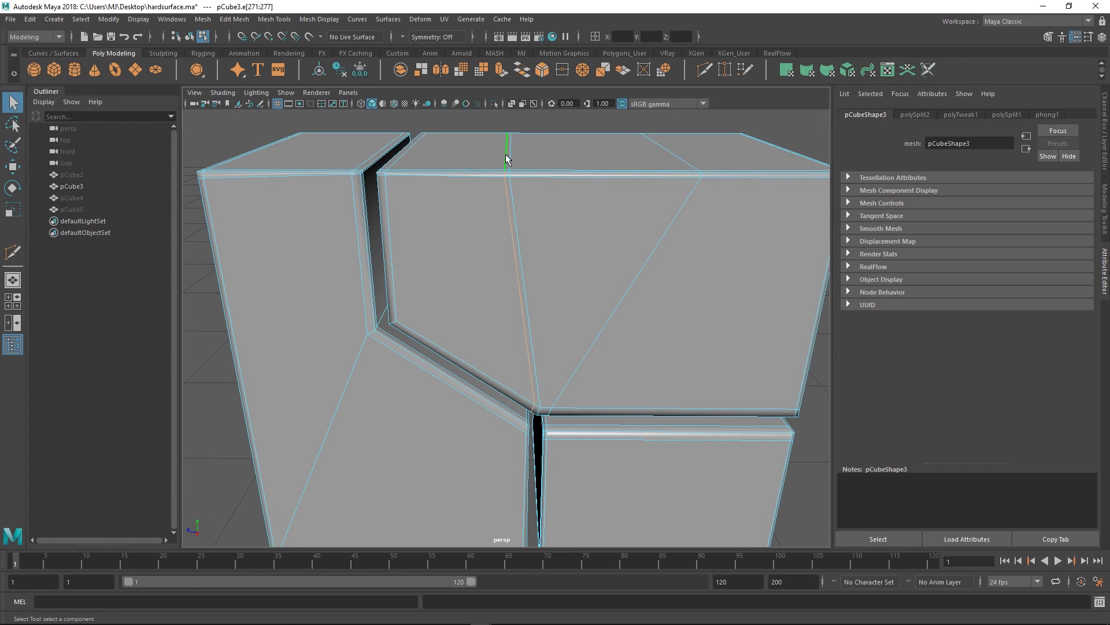
alt+drag(578, 430, 585, 398)
alt+drag(545, 281, 546, 321)
key(w)
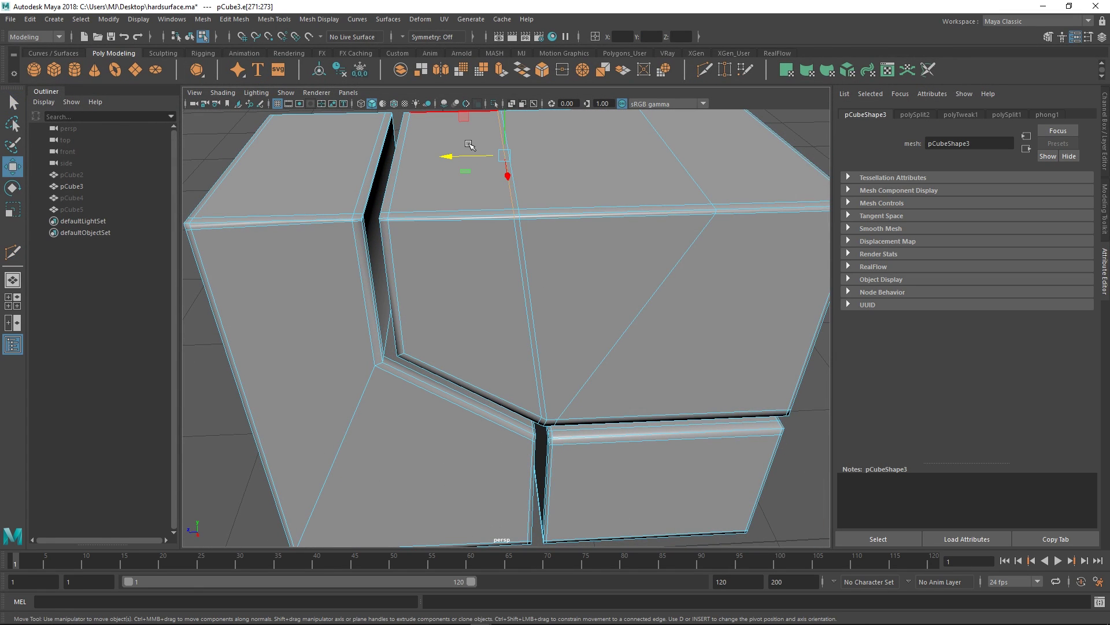
drag(464, 153, 401, 151)
alt+drag(545, 315, 533, 260)
scroll(532, 260, down, 3)
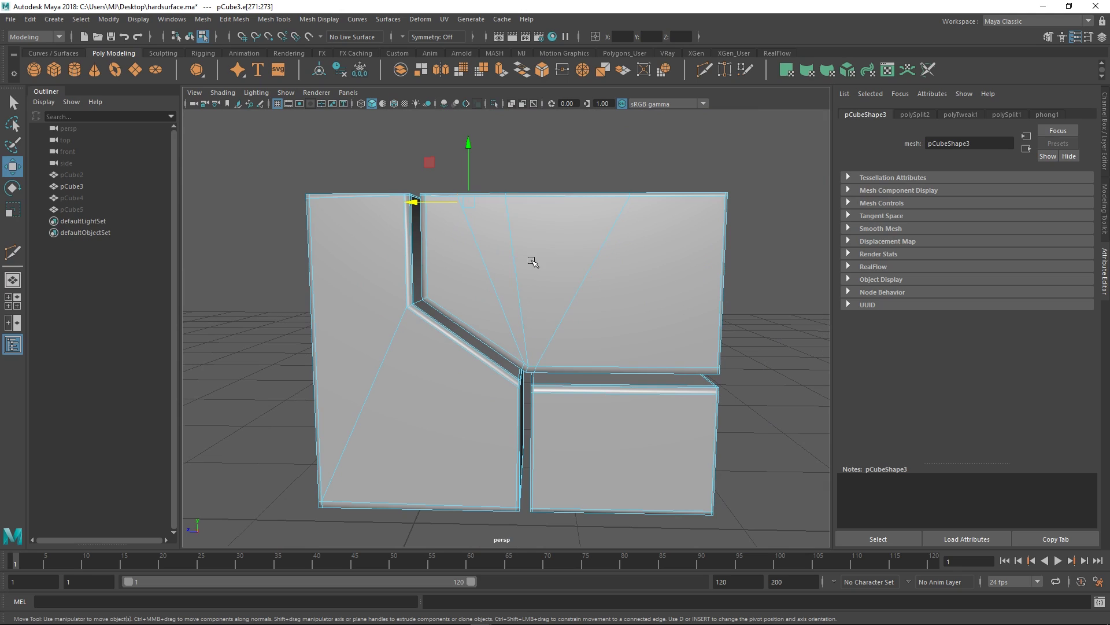
- Return to object mode and preview the block smoothed to examine the sharpened corner
right_drag(627, 249, 687, 213)
key(3)
click(752, 218)
alt+drag(751, 218, 567, 252)
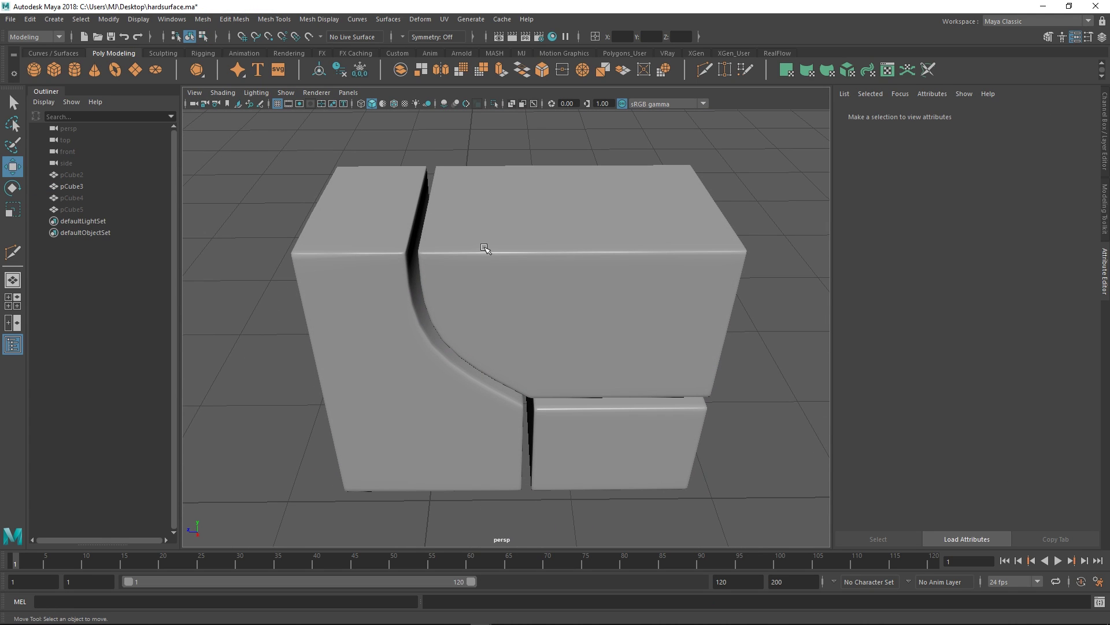
- Turn off the block's smooth preview and examine the fanned edge loops across its front and top faces
click(524, 279)
scroll(561, 305, up, 10)
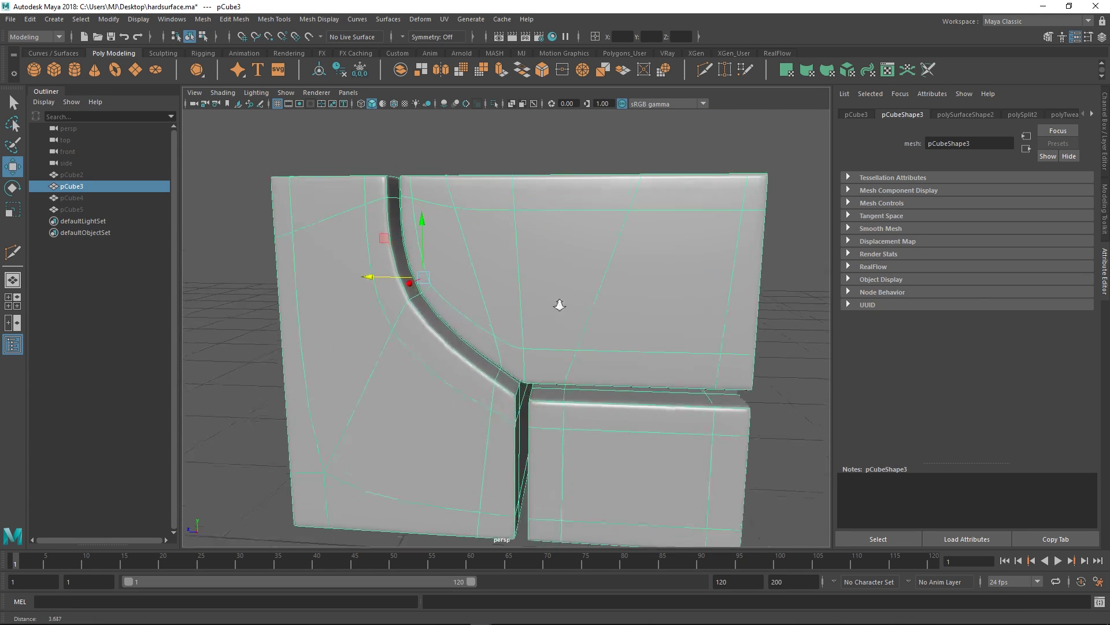
key(1)
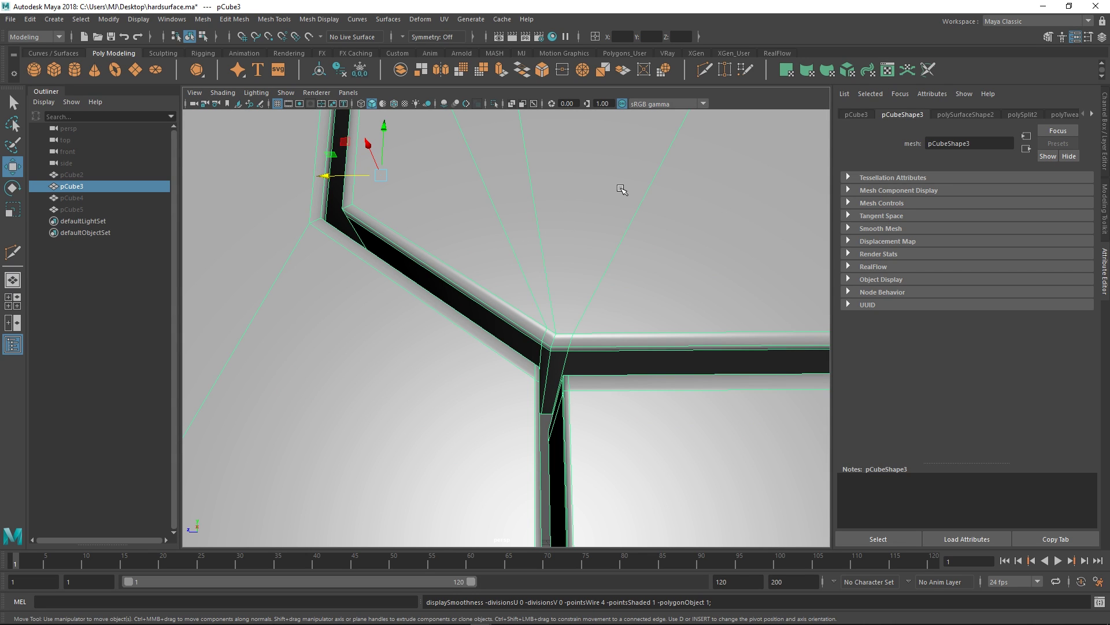
key(f)
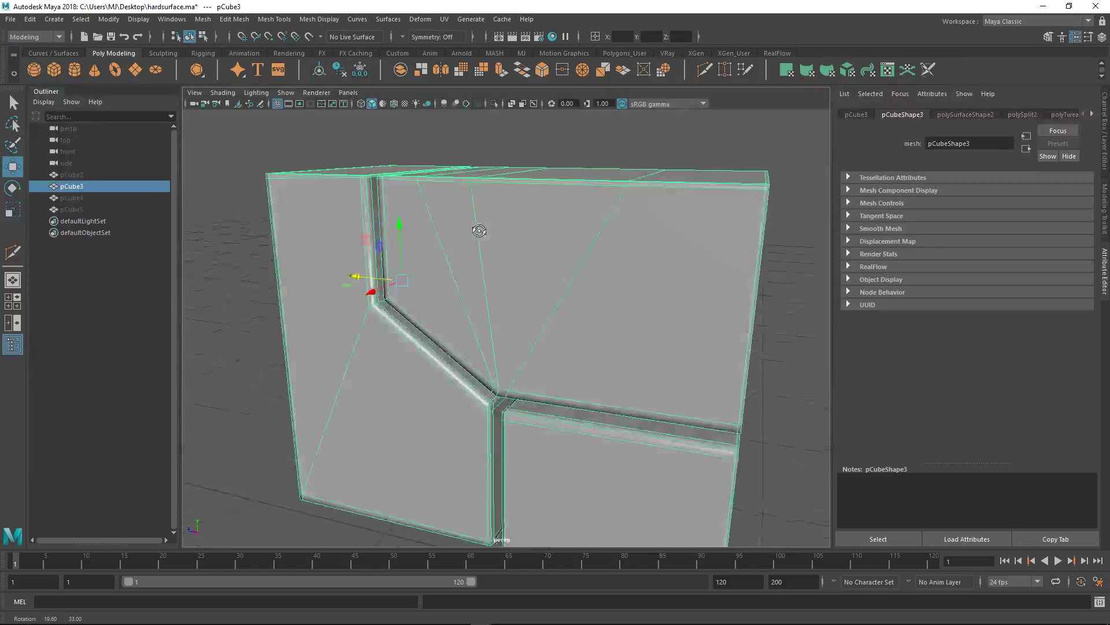
alt+drag(520, 293, 428, 361)
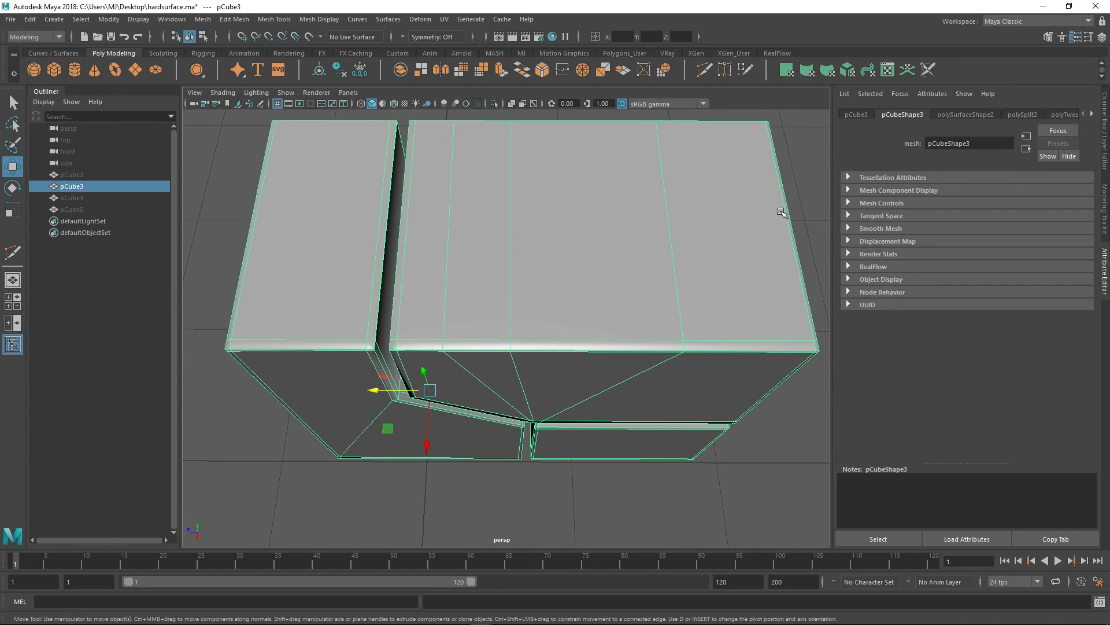
alt+drag(703, 301, 686, 359)
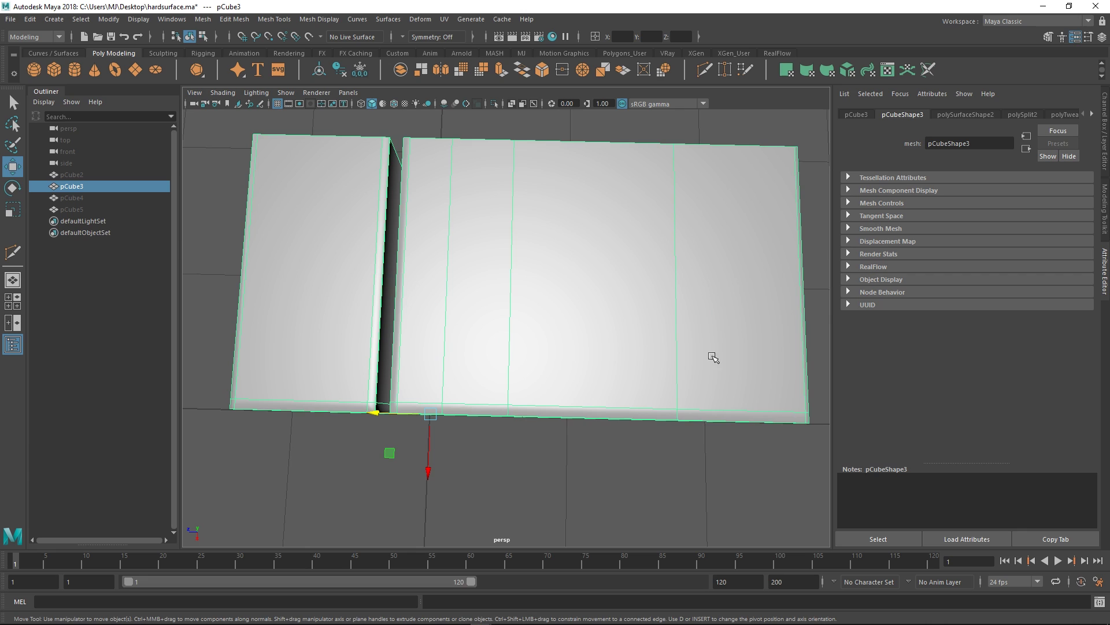
alt+drag(464, 415, 491, 241)
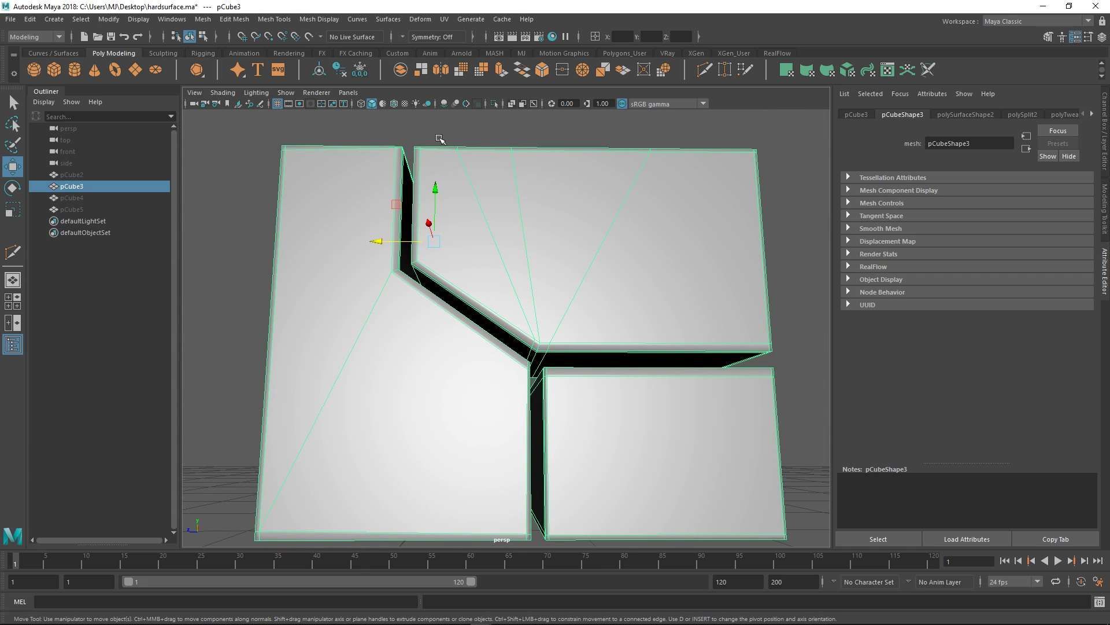
alt+drag(440, 138, 461, 336)
alt+drag(448, 248, 460, 358)
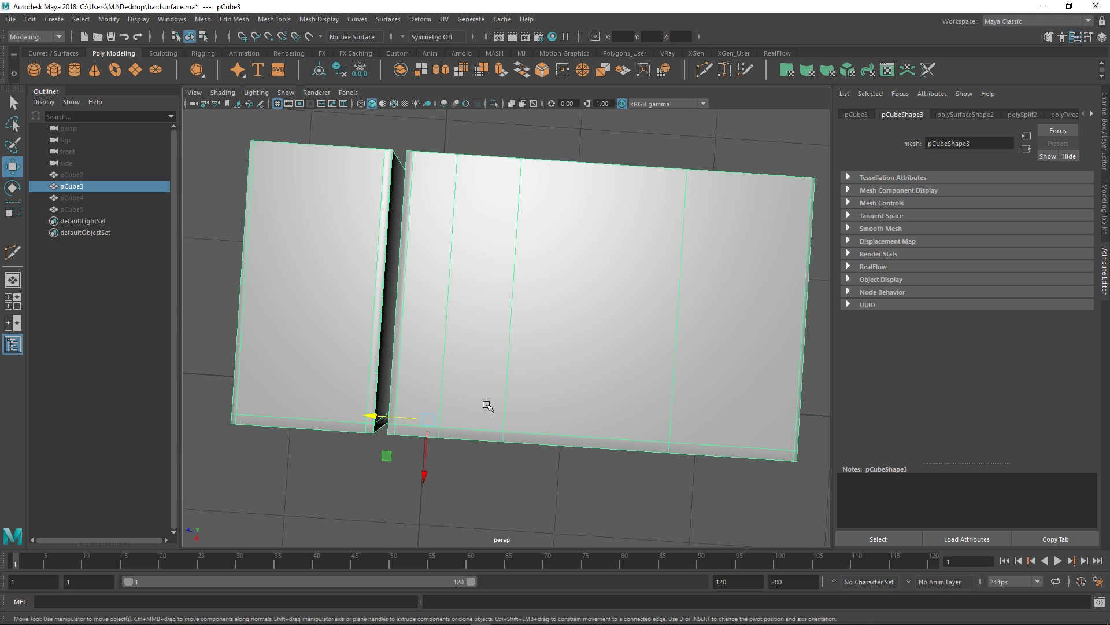
alt+drag(498, 307, 509, 206)
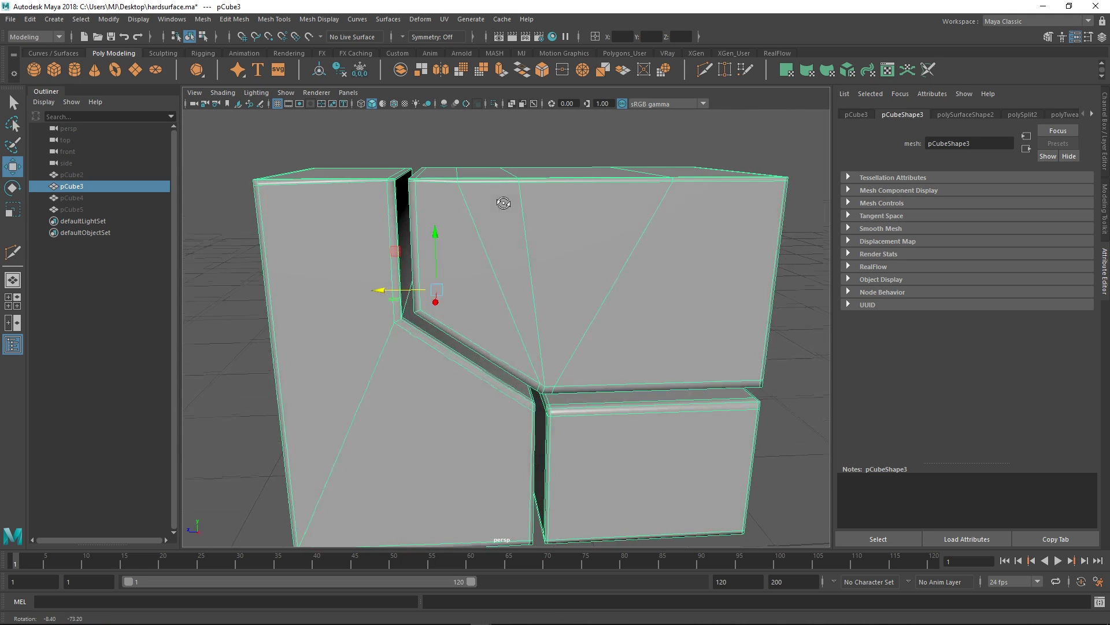
- Select and delete the leftmost fanned loop edges running from the upper panel's lower corner across its front and top faces
key(q)
right_drag(470, 247, 474, 230)
double_click(476, 230)
alt+drag(513, 224, 573, 240)
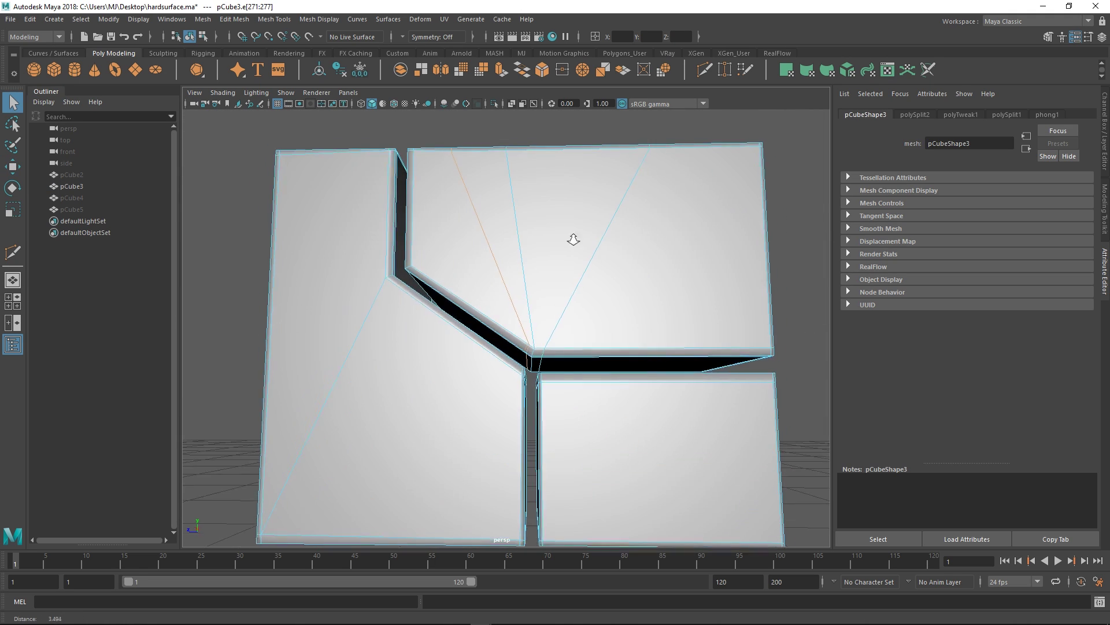
alt+right_drag(572, 241, 617, 250)
alt+right_drag(582, 284, 519, 238)
mouse_move(563, 262)
alt+mouse_down()
mouse_move(565, 280)
mouse_move(567, 266)
alt+mouse_up()
alt+right_drag(567, 265, 627, 347)
mouse_move(557, 186)
alt+mouse_down()
mouse_move(549, 152)
mouse_move(540, 173)
alt+mouse_up()
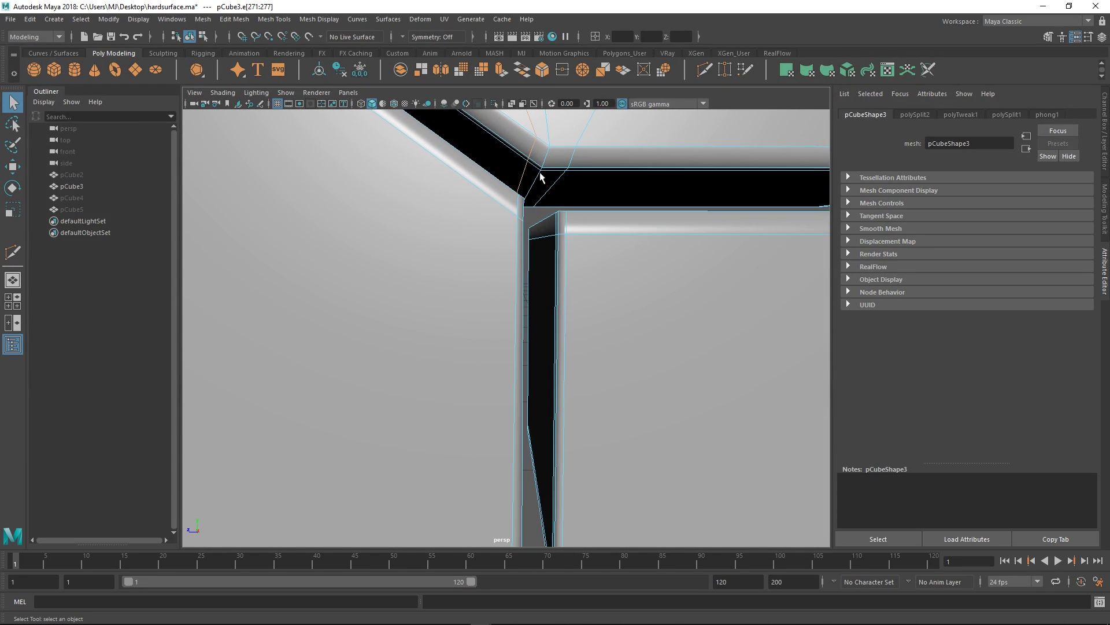
alt+drag(463, 238, 457, 269)
alt+drag(546, 211, 536, 258)
click(537, 258)
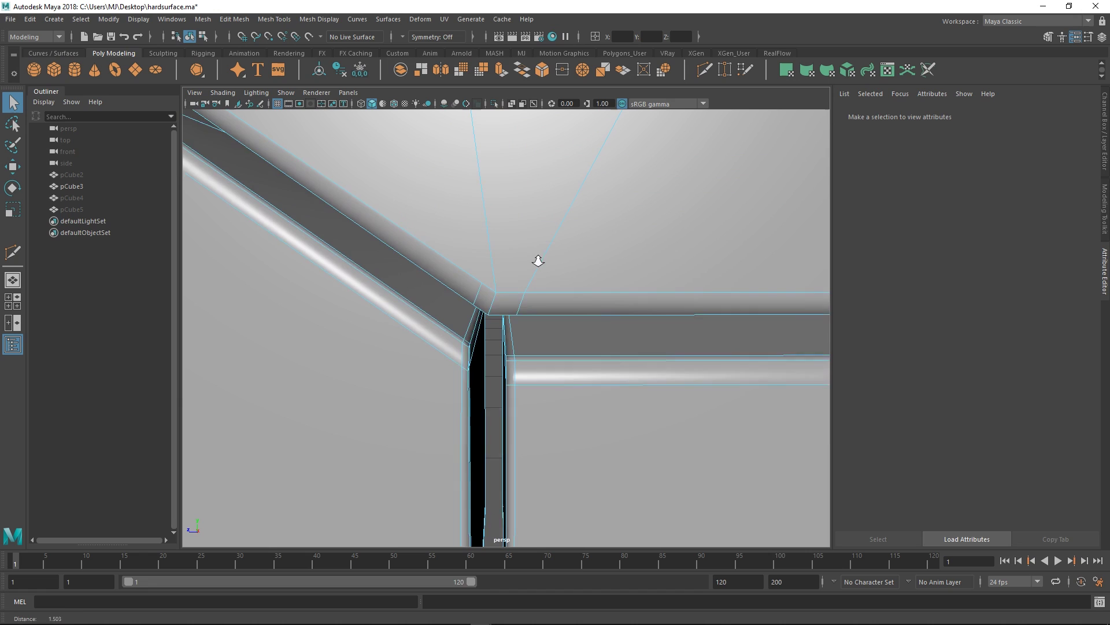
- Target-weld the leftover bevel vertex into the adjacent corner vertex at the upper panel's lower corner, and return to object mode
right_drag(534, 257, 522, 218)
alt+drag(523, 221, 560, 192)
shift+right_drag(560, 192, 534, 222)
drag(525, 244, 542, 258)
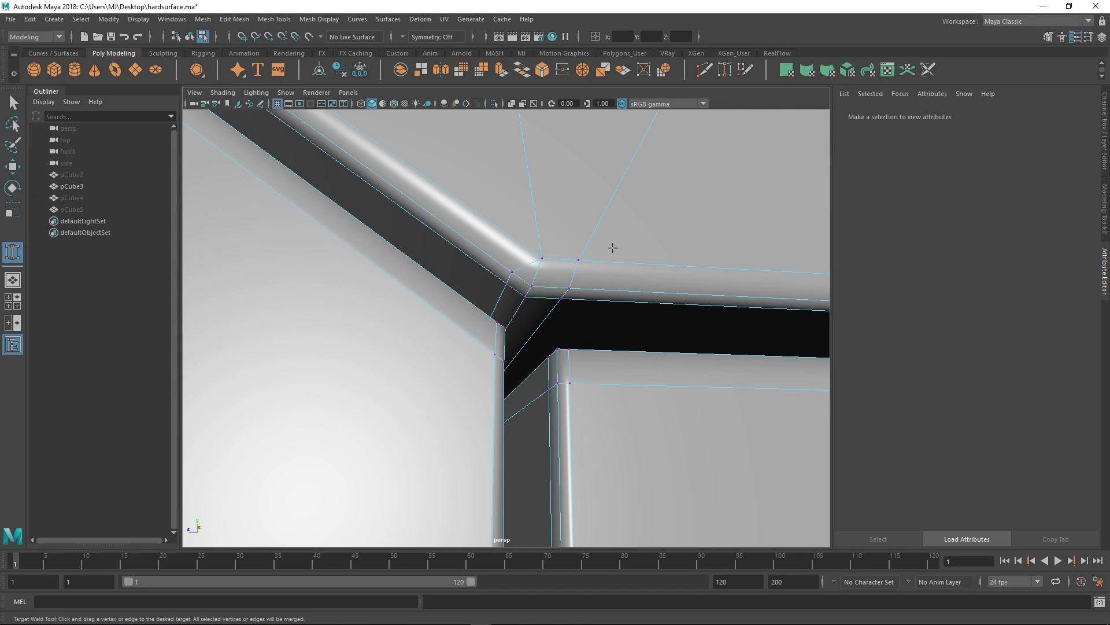
alt+drag(612, 248, 540, 203)
key(q)
key(F8)
- Compare the smoothed and unsmoothed display of the block to examine the welded corner and the surrounding gap edges
key(f)
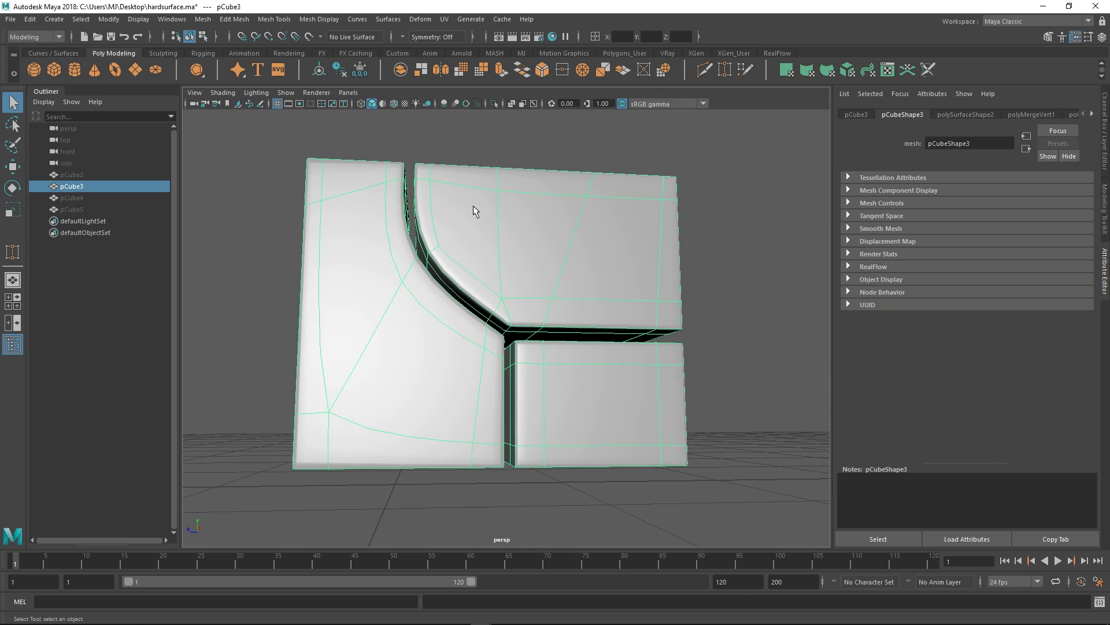
click(724, 280)
alt+drag(724, 280, 528, 314)
click(558, 313)
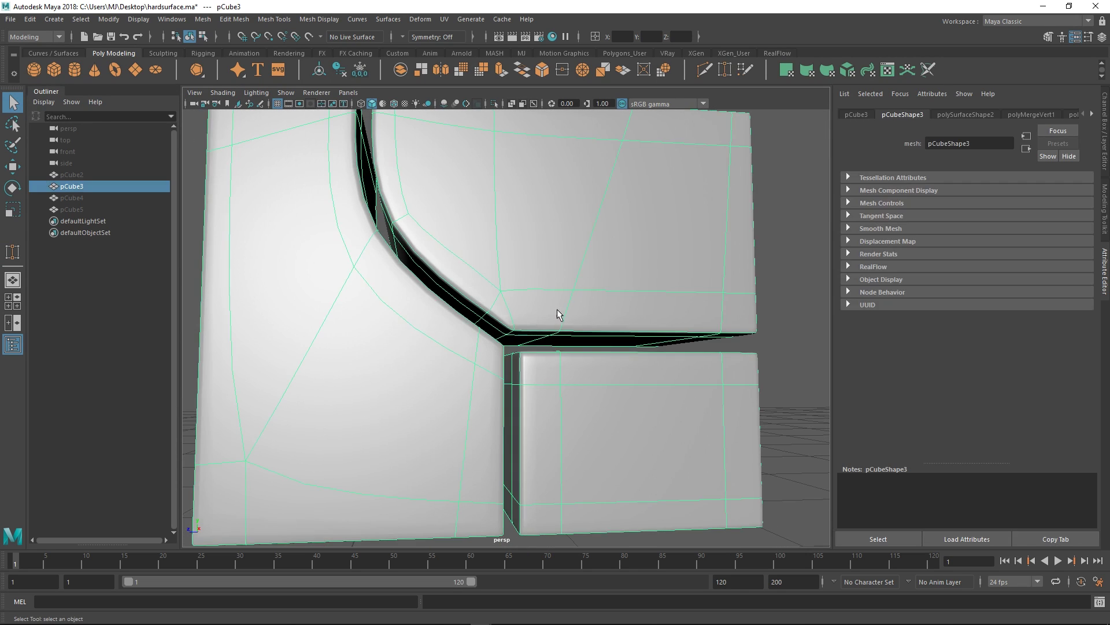
alt+right_drag(557, 313, 604, 353)
alt+drag(604, 353, 571, 333)
key(1)
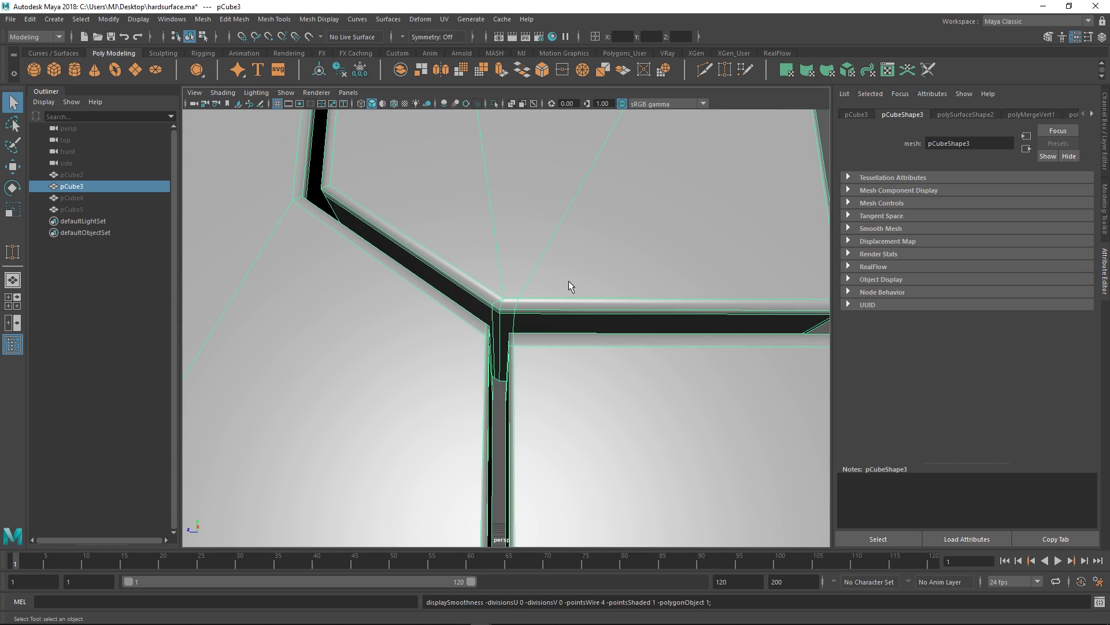
alt+right_drag(523, 282, 534, 286)
alt+drag(533, 284, 545, 202)
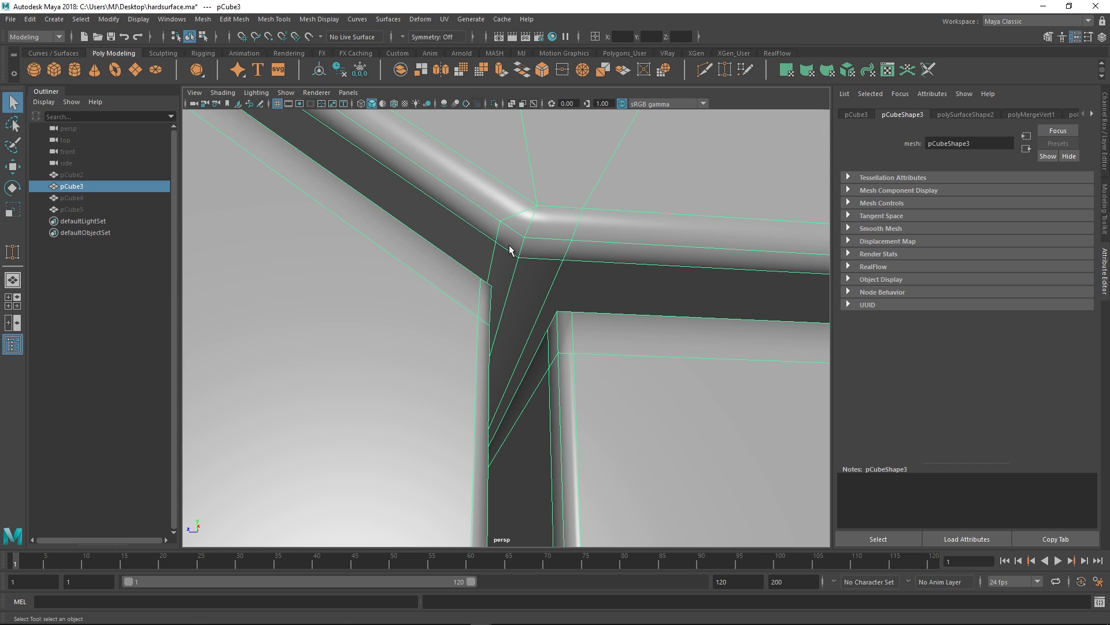
alt+drag(483, 218, 498, 255)
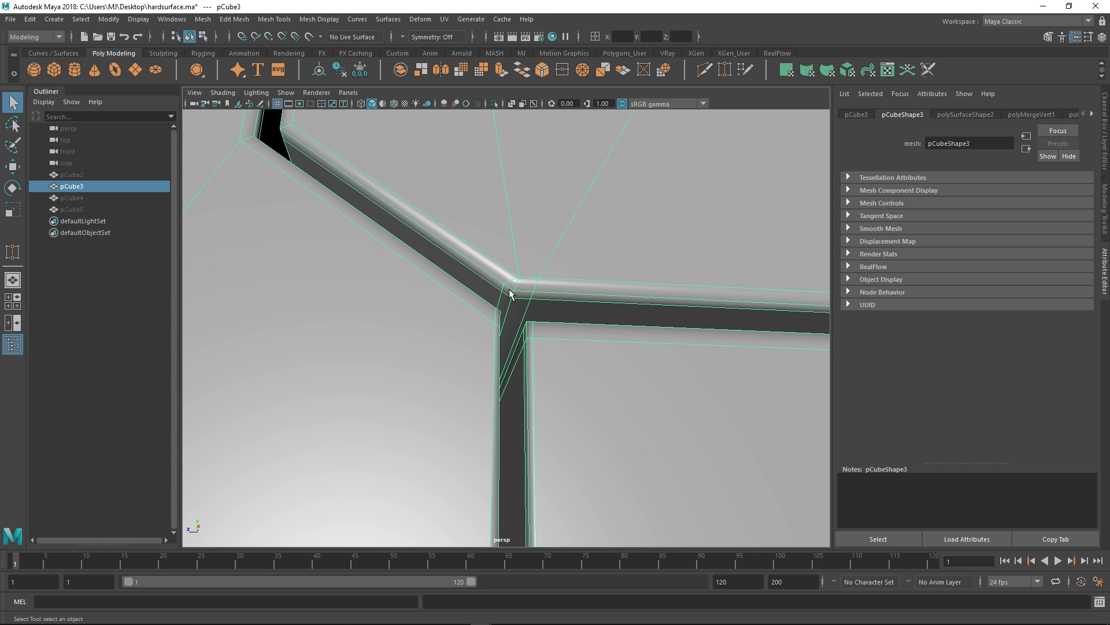
scroll(509, 294, down, 6)
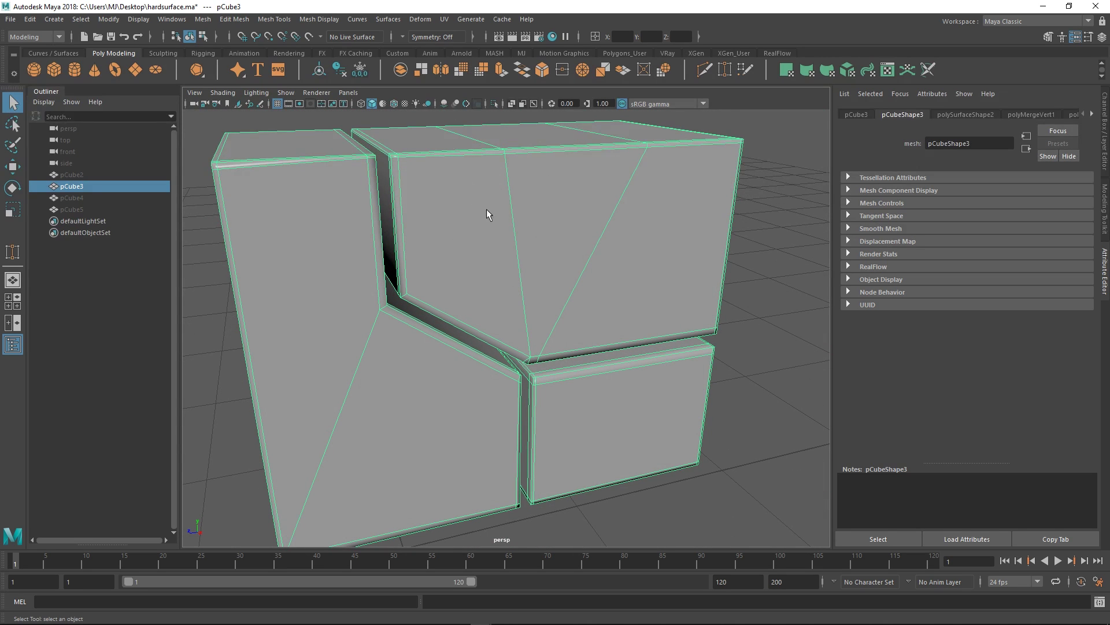
key(3)
alt+drag(644, 312, 557, 327)
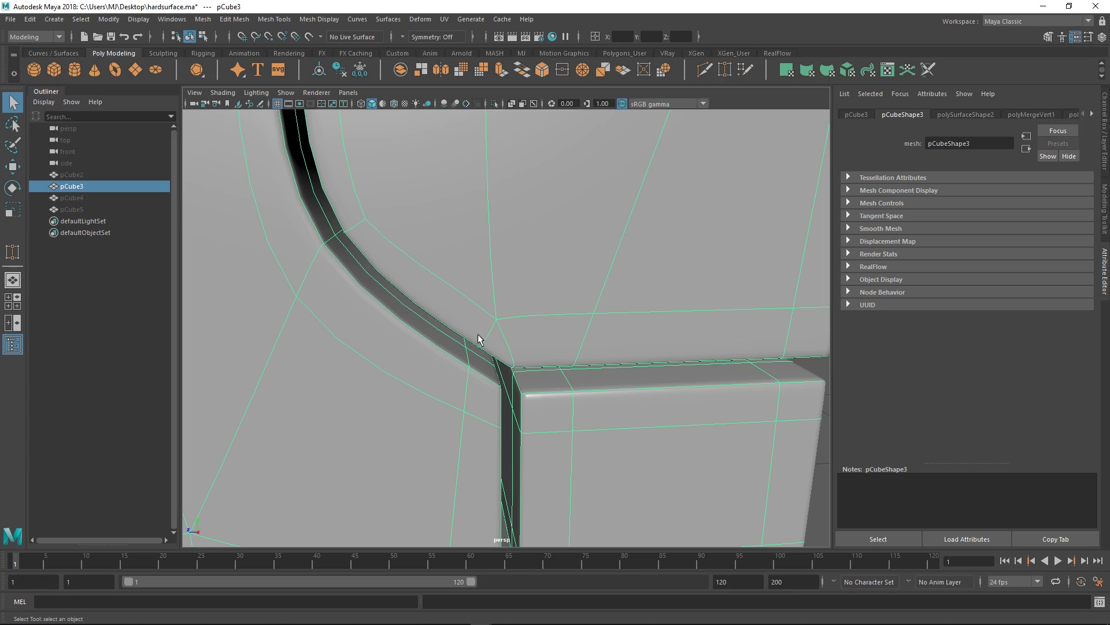
alt+drag(540, 330, 563, 317)
alt+right_drag(563, 317, 448, 250)
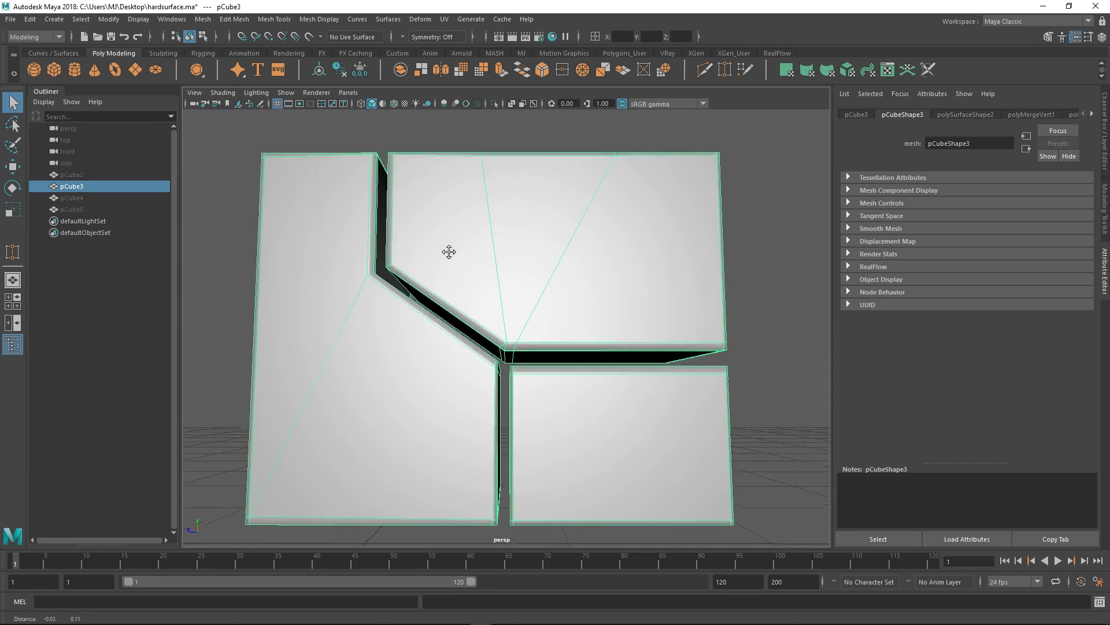
alt+drag(449, 250, 473, 293)
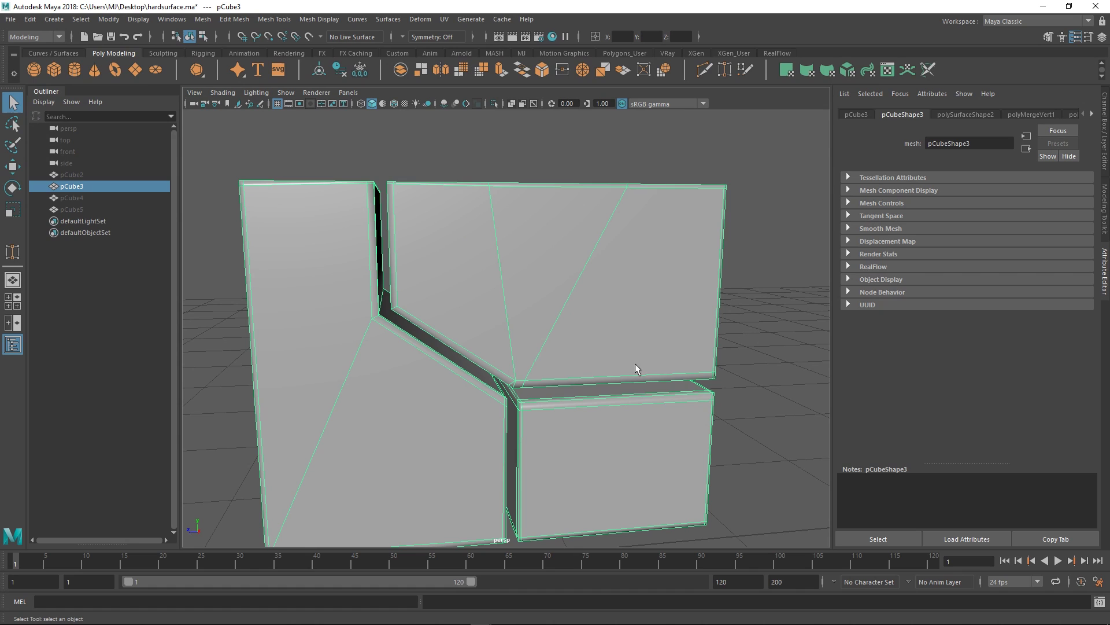
- Insert a Multi-Cut edge along the middle of the upper panel's horizontal bevel, beside the gap
alt+middle_drag(573, 310, 560, 229)
alt+right_drag(561, 229, 576, 282)
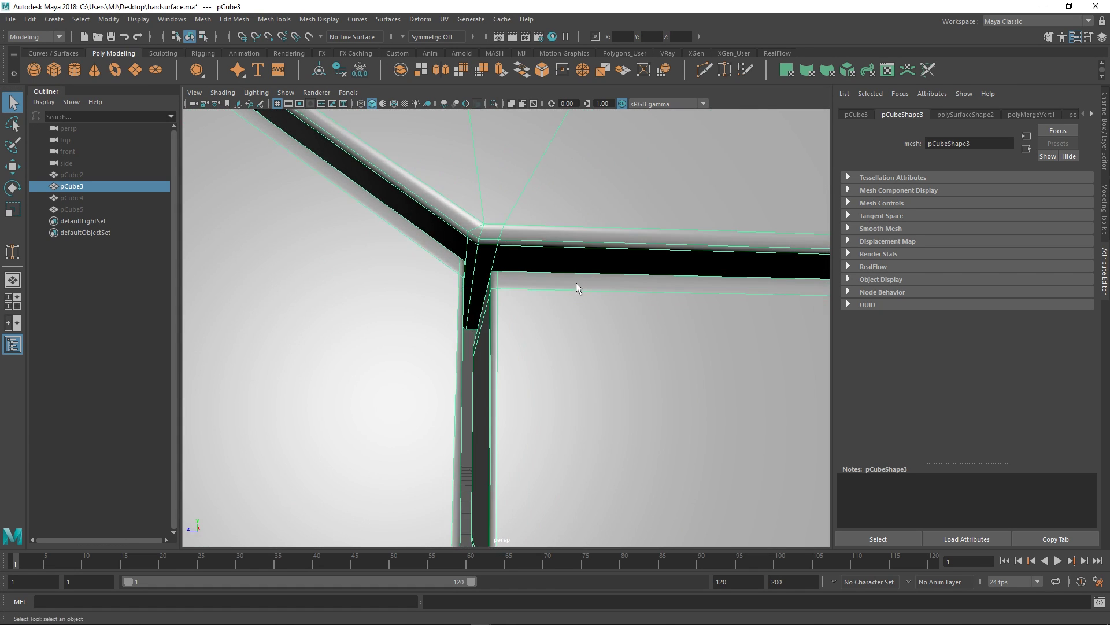
alt+middle_drag(576, 283, 545, 346)
shift+right_drag(553, 265, 497, 300)
alt+right_drag(498, 301, 503, 315)
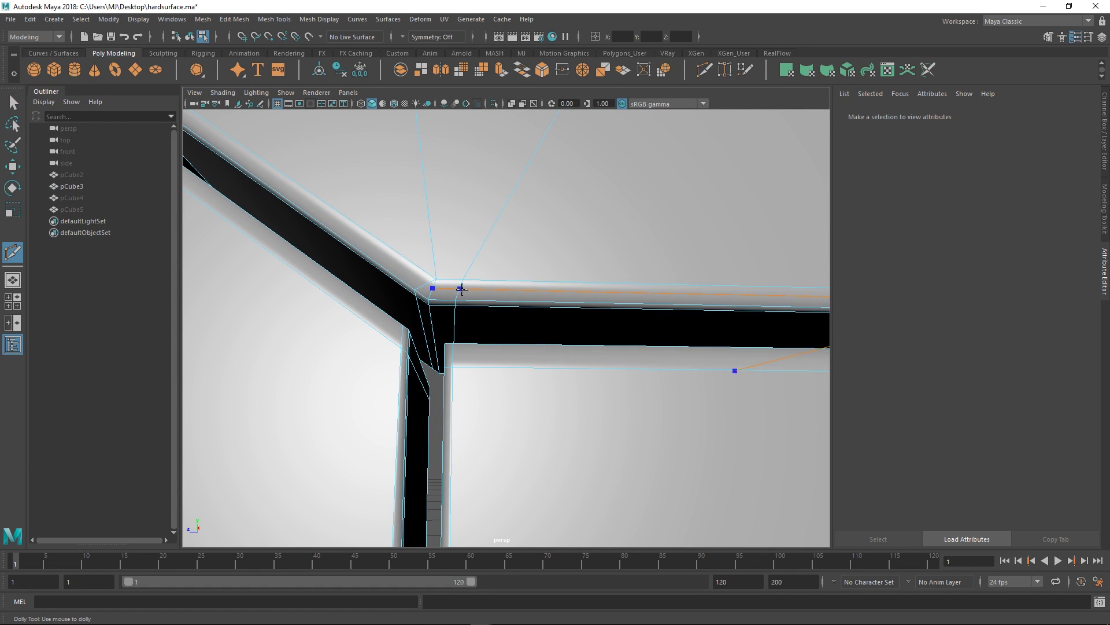
alt+drag(462, 288, 395, 212)
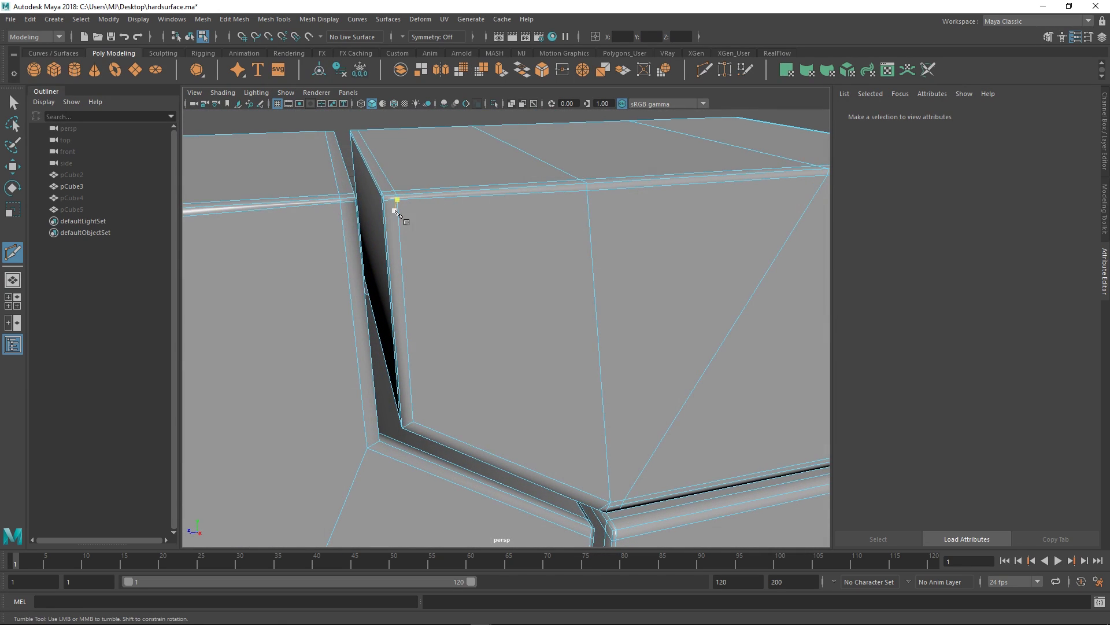
- Continue the bevel cut along the upper panel's slanted and vertical gap edges, joining the horizontal cut at the lower corner
alt+middle_drag(477, 325, 431, 253)
alt+drag(431, 252, 435, 197)
alt+right_drag(435, 197, 495, 351)
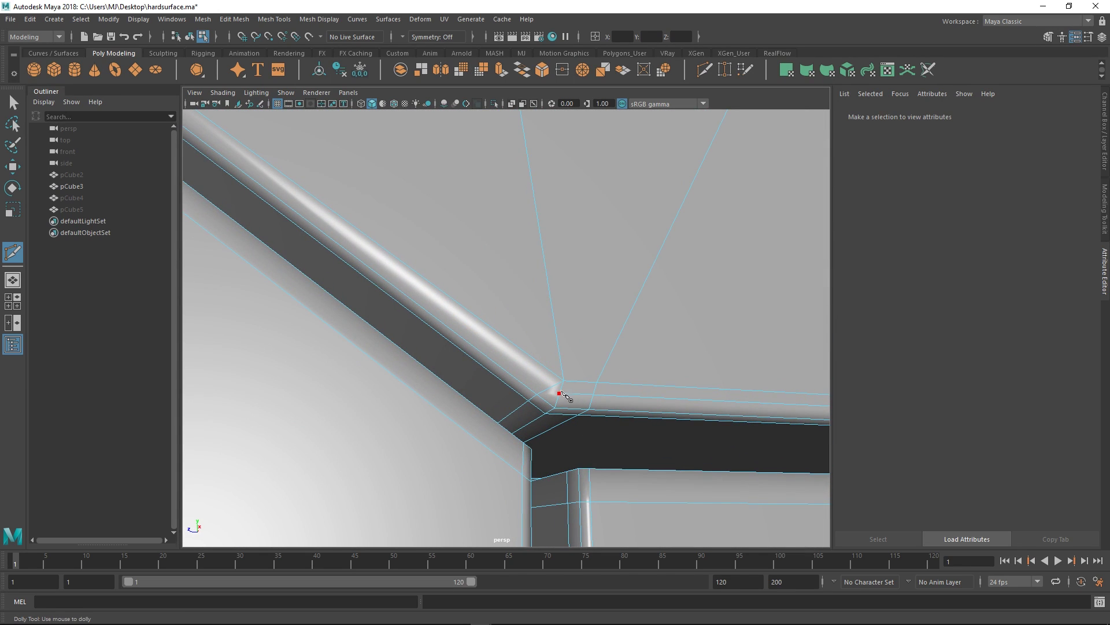
alt+right_drag(454, 249, 389, 206)
alt+middle_drag(389, 206, 502, 402)
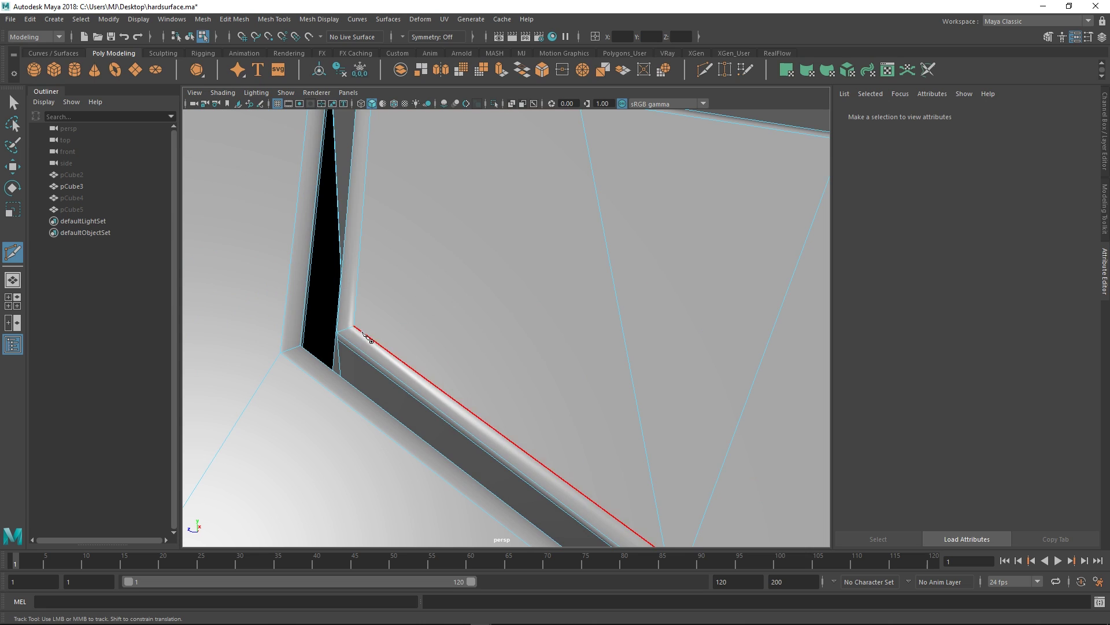
alt+drag(346, 330, 404, 266)
alt+middle_drag(404, 265, 382, 197)
alt+right_drag(382, 197, 471, 273)
alt+drag(470, 272, 446, 218)
alt+drag(451, 165, 483, 230)
- Select the supporting edges just right of the upper panel's lower corner on the gap wall and move them left toward the corner
key(q)
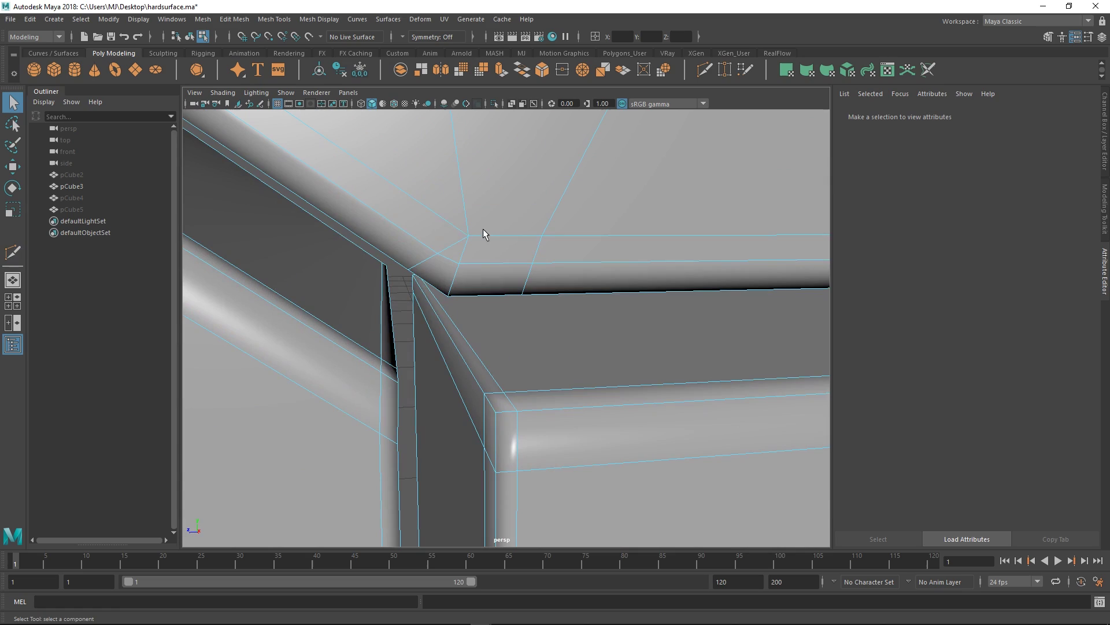
click(484, 234)
key(f)
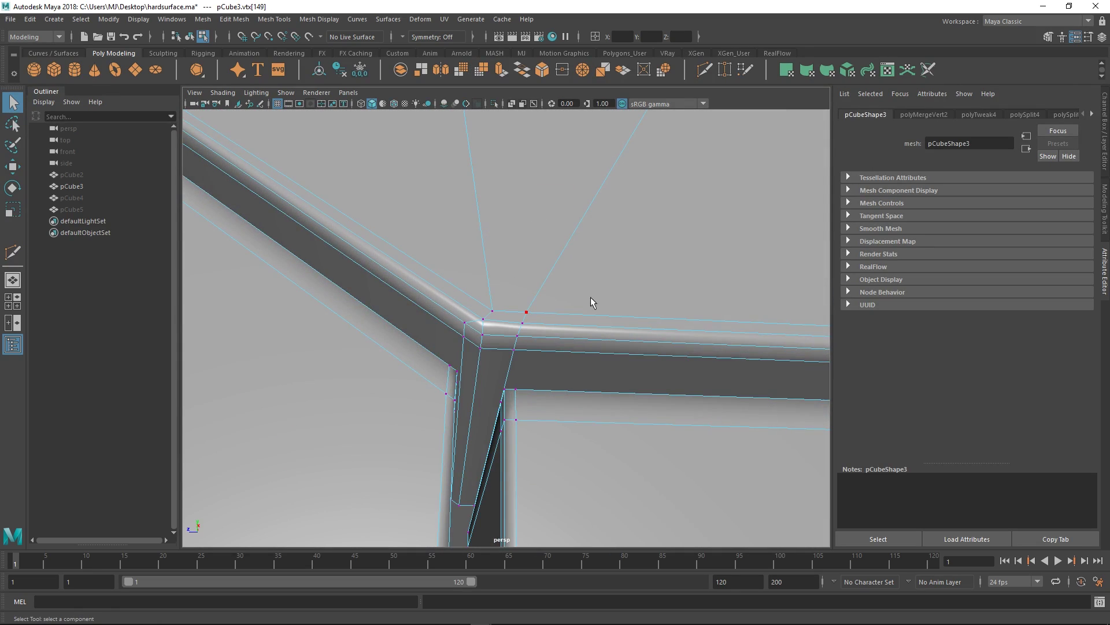
alt+drag(591, 300, 470, 320)
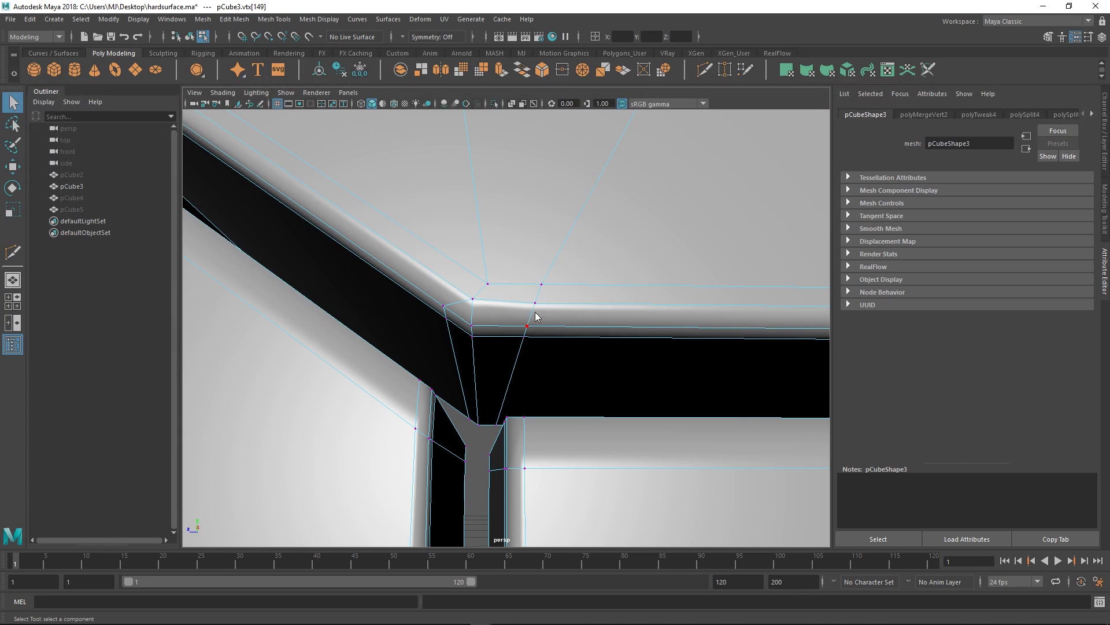
key(F10)
click(517, 370)
key(w)
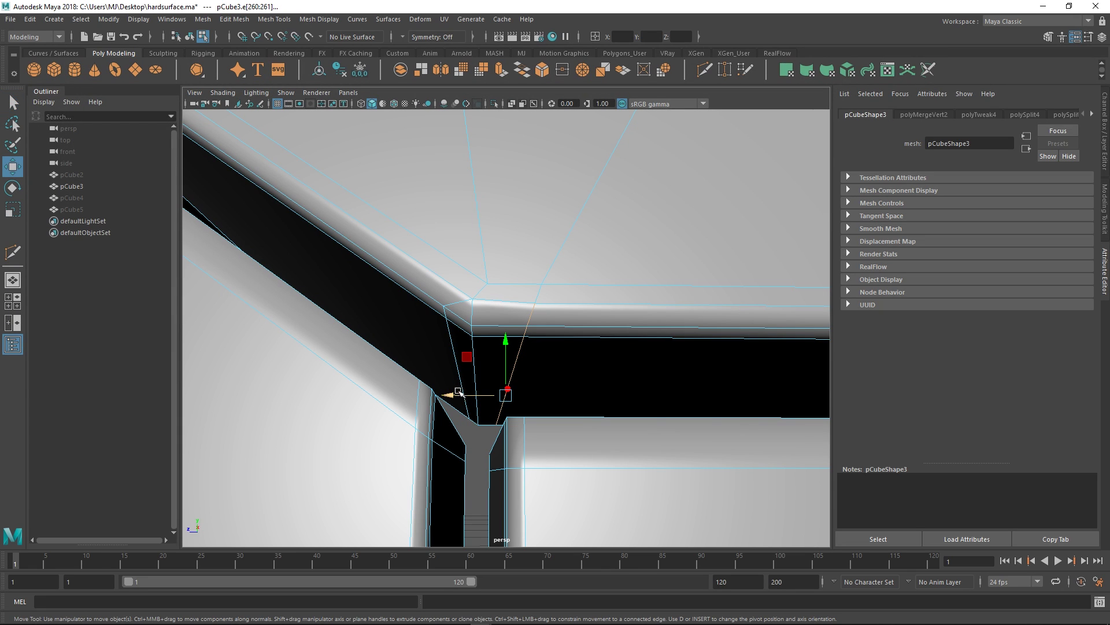
drag(470, 392, 452, 394)
- Return to object mode and compare the smoothed and unsmoothed display of the reworked corner up close
alt+right_drag(677, 332, 652, 203)
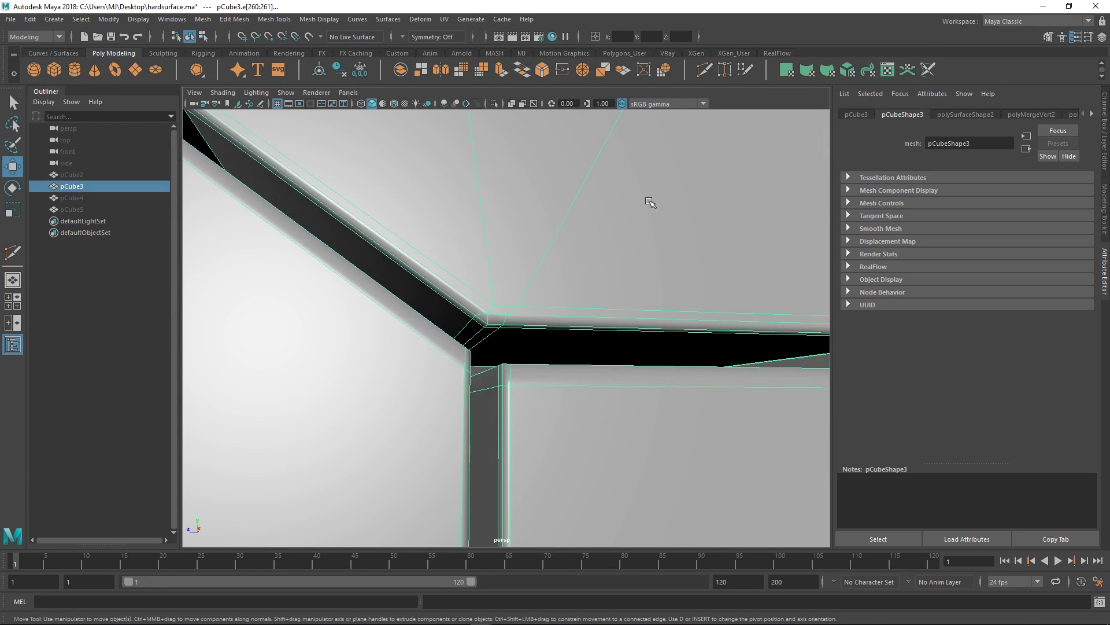
key(3)
alt+right_drag(744, 277, 563, 243)
click(766, 287)
alt+drag(674, 280, 657, 303)
click(565, 284)
alt+drag(540, 285, 436, 298)
alt+drag(548, 378, 554, 354)
alt+right_drag(554, 354, 595, 407)
alt+middle_drag(595, 407, 546, 349)
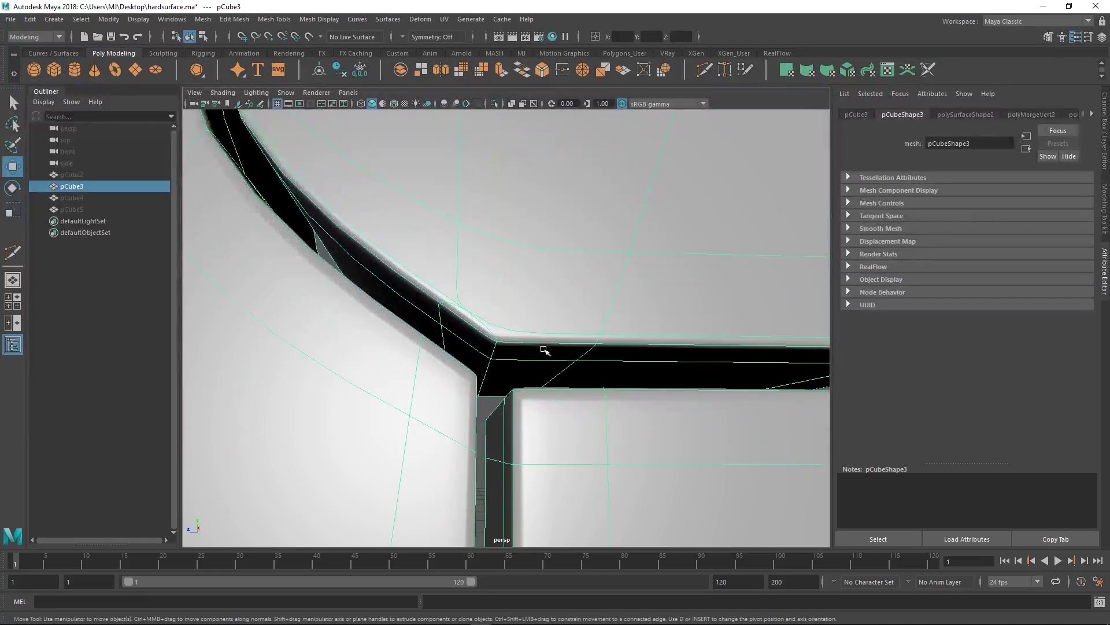
alt+drag(545, 350, 560, 329)
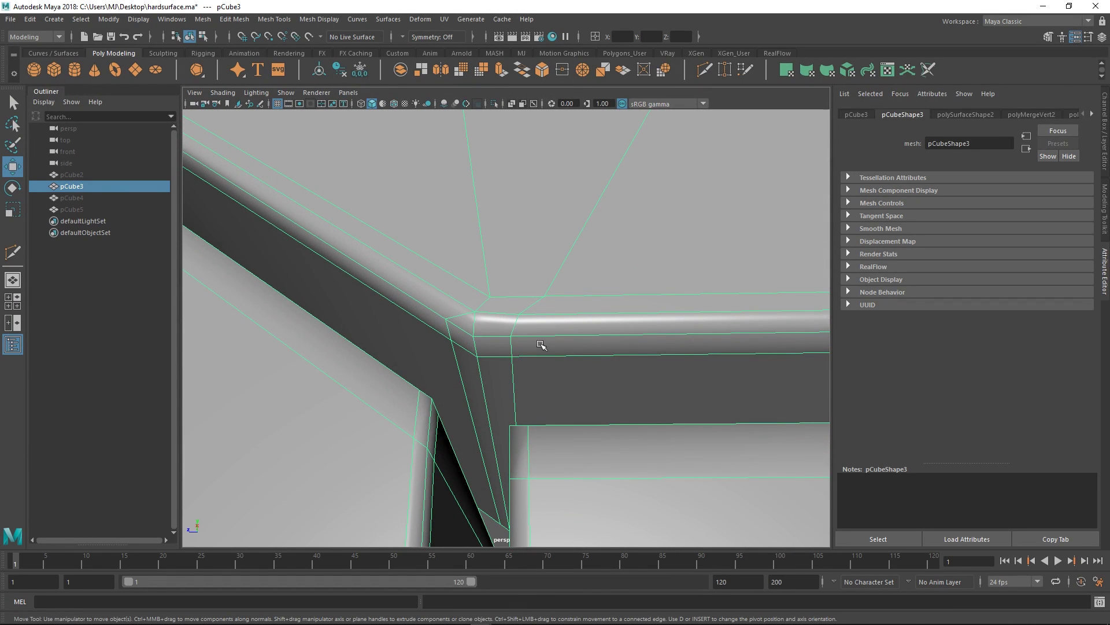
alt+drag(532, 342, 514, 335)
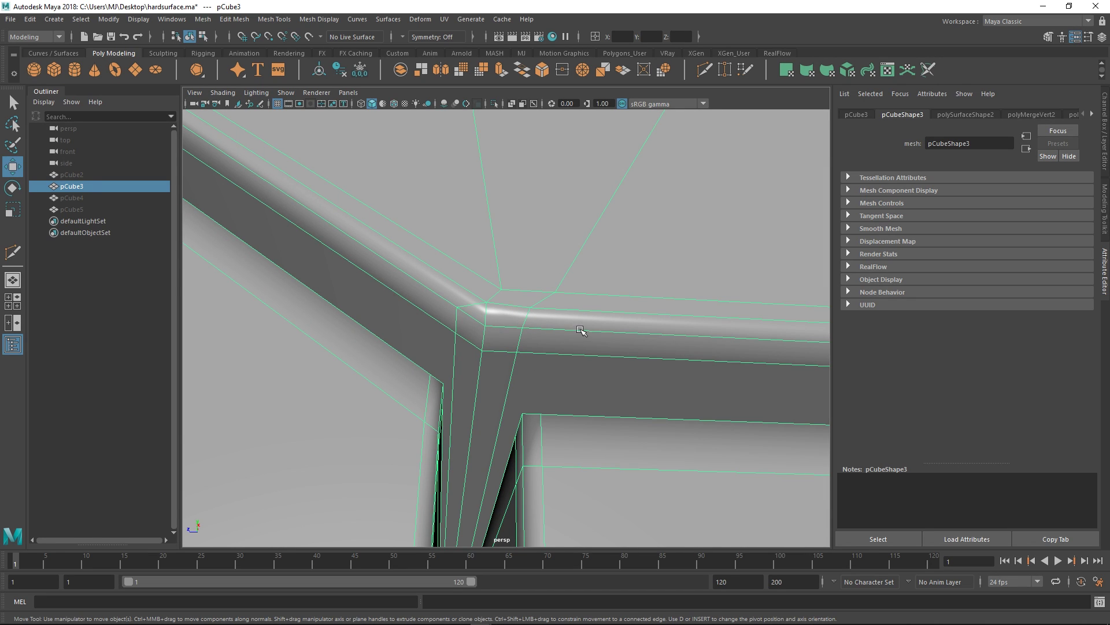
alt+drag(580, 330, 582, 351)
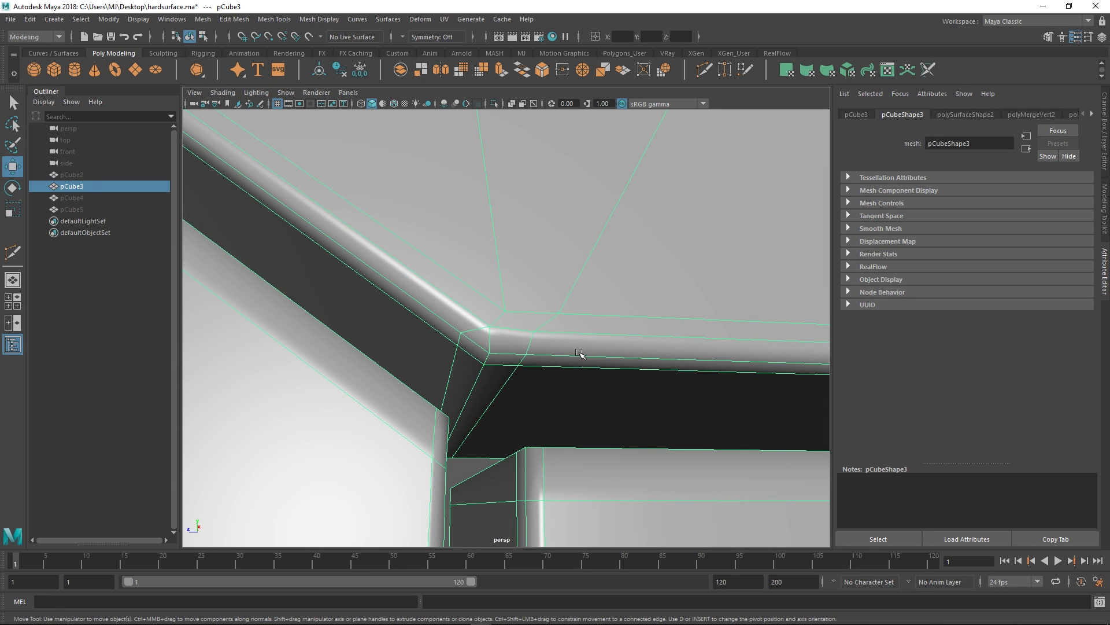
- Add a Multi-Cut edge across the slanted gap wall just beside the upper panel's lower corner
alt+drag(565, 376, 529, 381)
key(ctrl+shift+x)
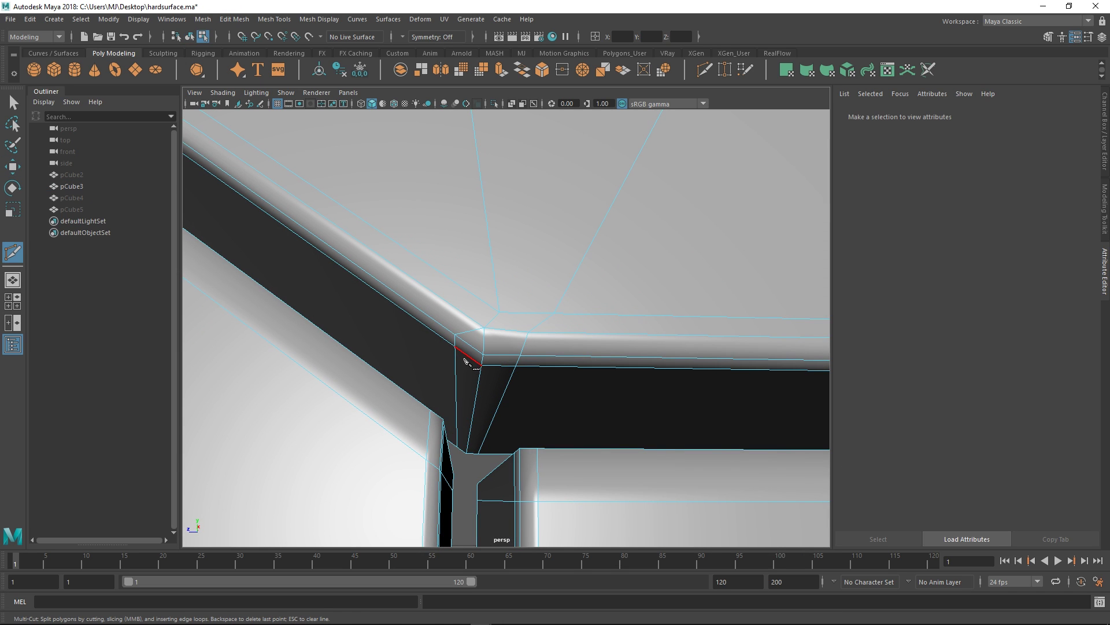
right_click(533, 389)
alt+drag(530, 387, 493, 389)
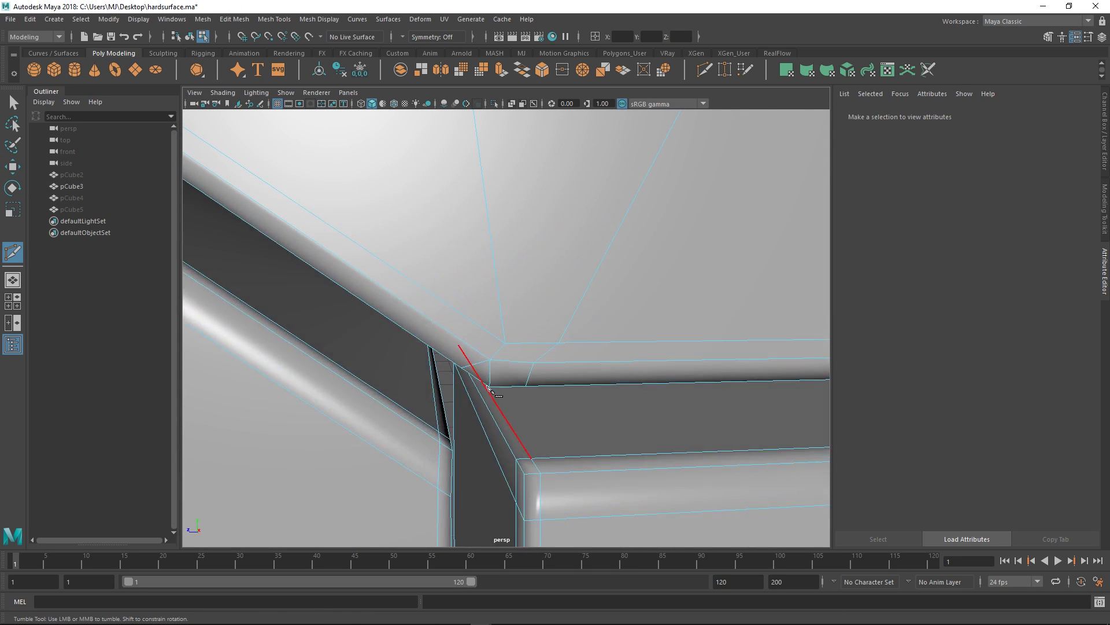
key(3)
key(q)
alt+right_drag(537, 358, 528, 291)
mouse_move(528, 291)
alt+mouse_down()
mouse_move(532, 248)
mouse_move(495, 292)
mouse_move(560, 392)
mouse_move(506, 324)
alt+mouse_up()
key(y)
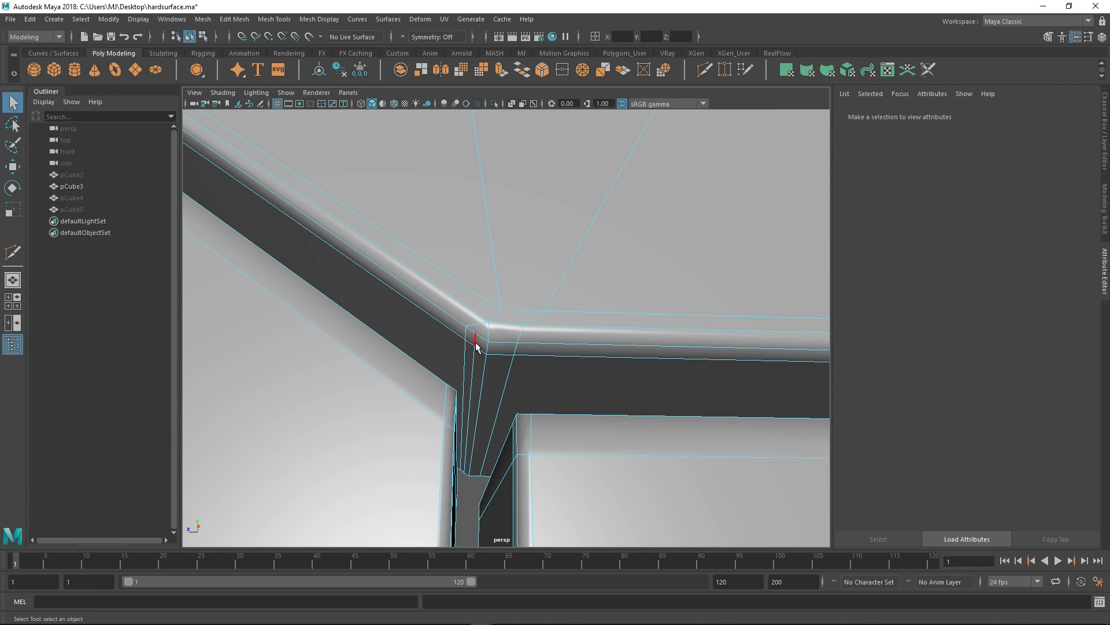
- Delete the extra short edge on the gap wall beside the upper panel's lower corner and return to object mode
click(475, 345)
key(ctrl+Delete)
right_drag(579, 305, 651, 299)
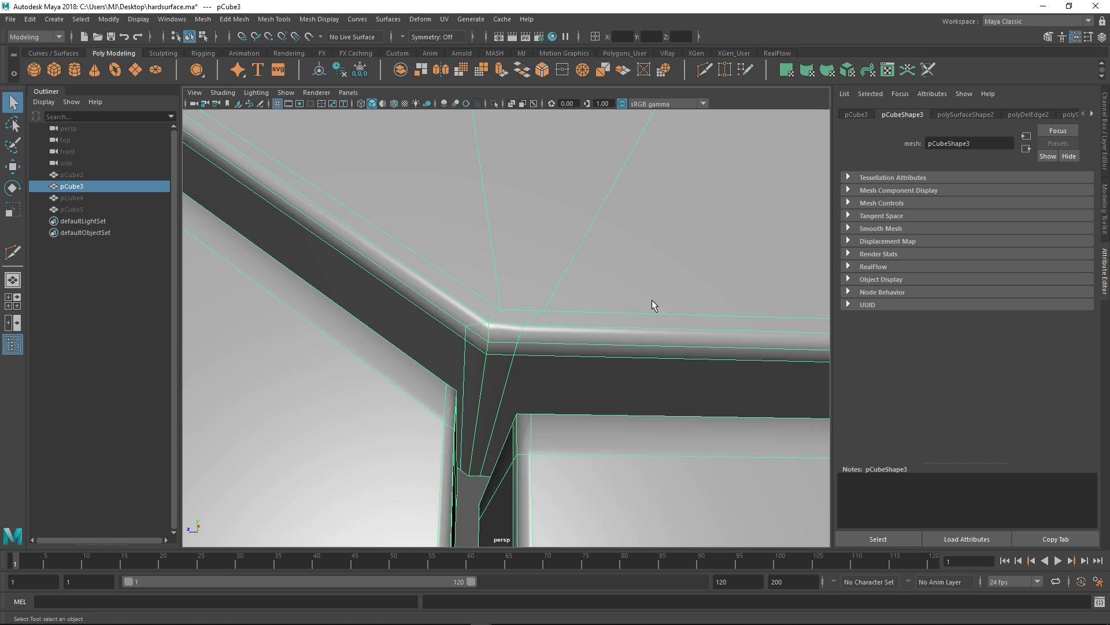
- Try a diagonal cut from the corner's middle bevel vertex to the panel's inner loop, merging its end with the neighbouring corner vertex
alt+drag(651, 300, 556, 303)
key(y)
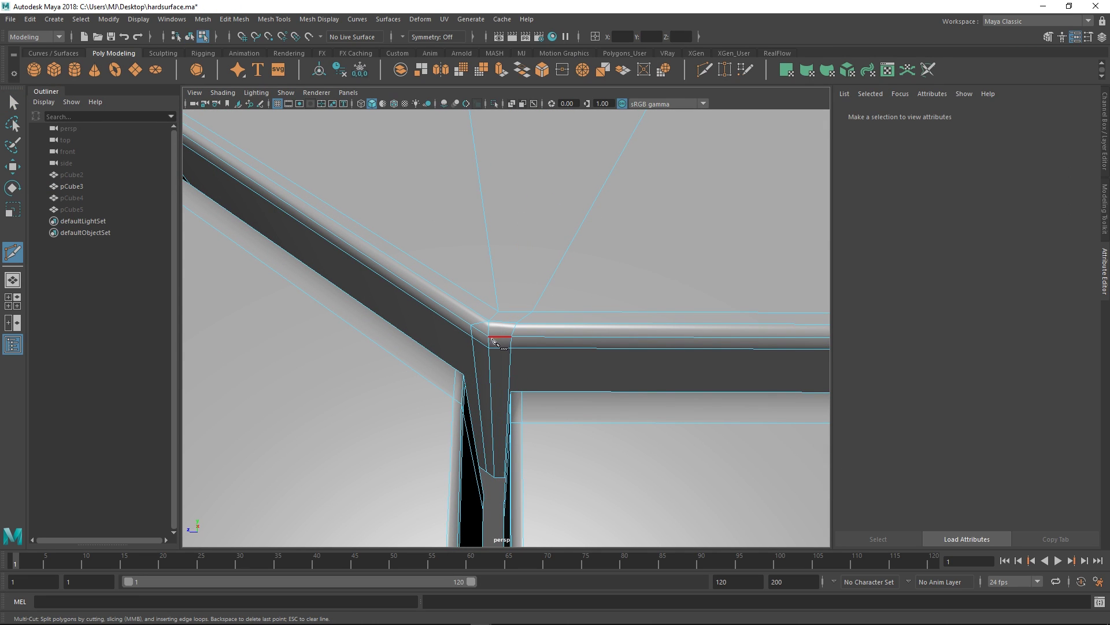
click(493, 340)
alt+right_drag(493, 339, 536, 376)
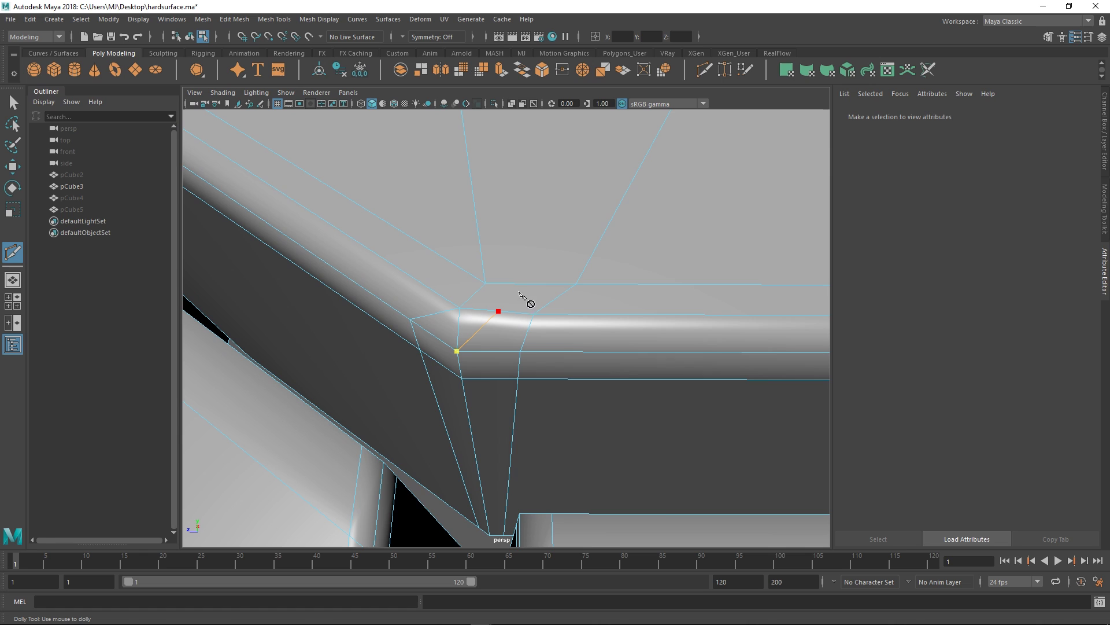
click(522, 283)
right_click(523, 284)
alt+right_drag(619, 298, 556, 225)
key(q)
right_drag(552, 223, 491, 298)
click(526, 269)
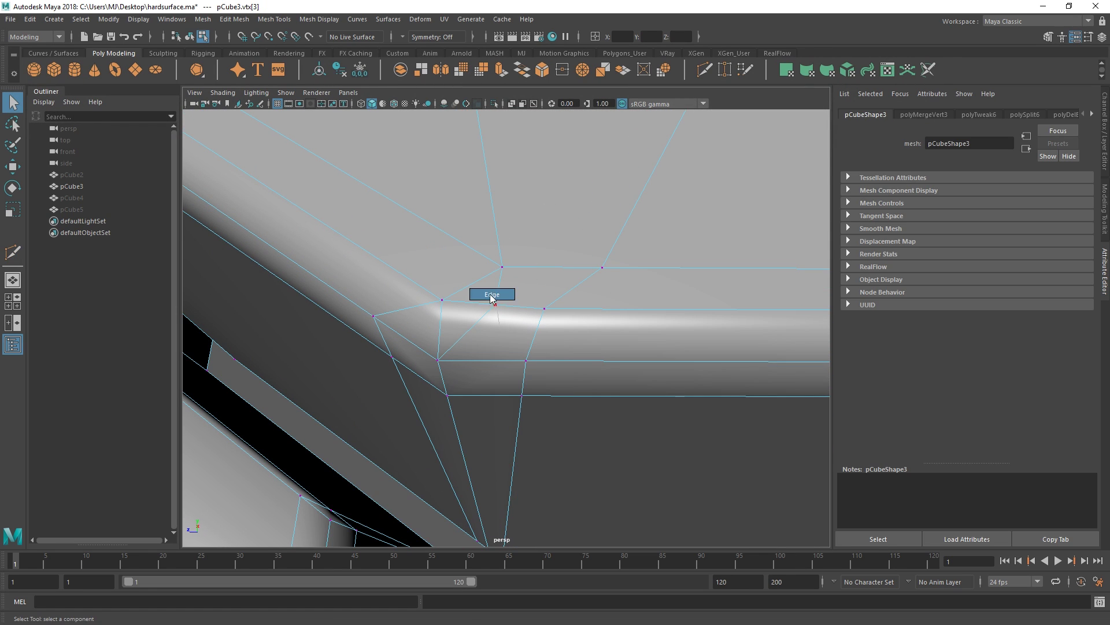
- Try deleting the old short bevel edge at the upper panel's corner and inspect the resulting edge flow
click(452, 321)
key(ctrl+Delete)
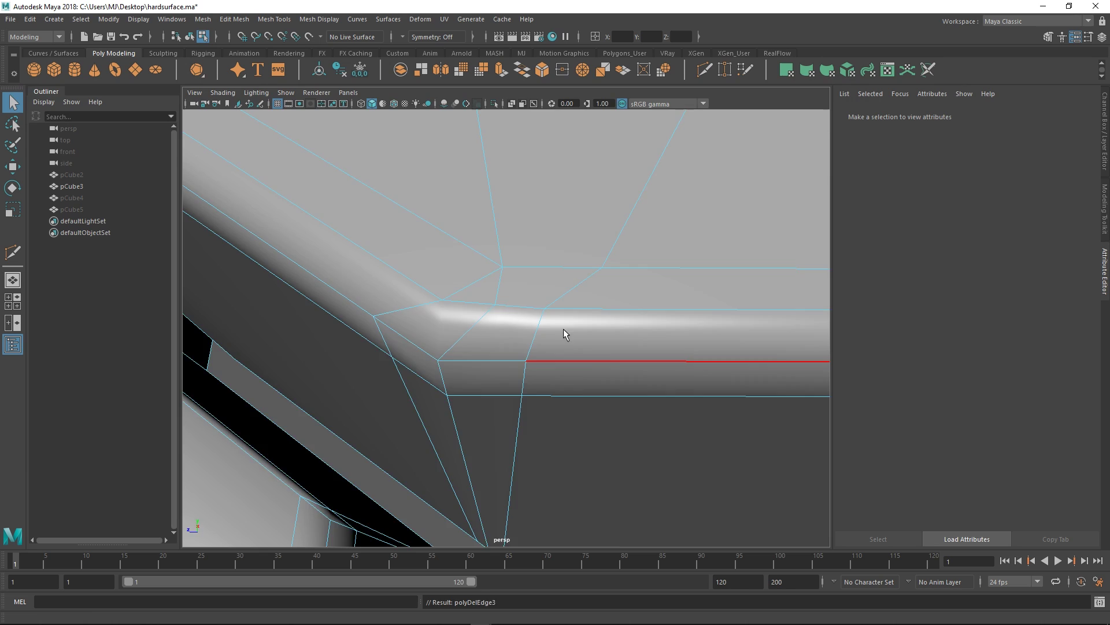
alt+right_drag(563, 328, 483, 303)
alt+drag(483, 304, 498, 331)
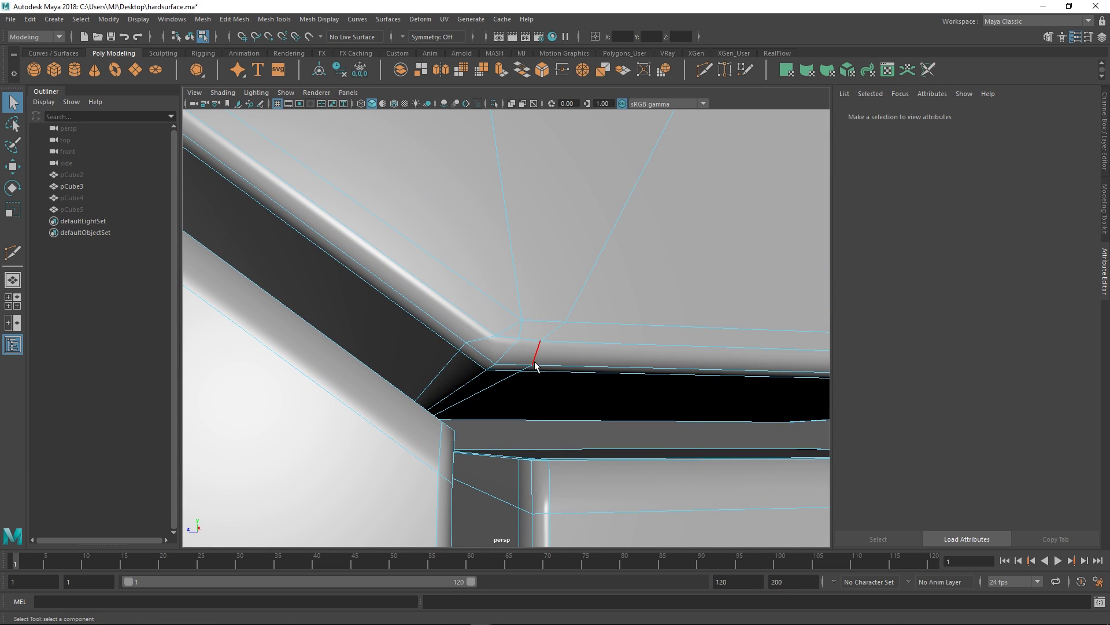
alt+drag(535, 366, 518, 328)
scroll(540, 330, down, 2)
scroll(543, 338, up, 3)
scroll(555, 331, down, 1)
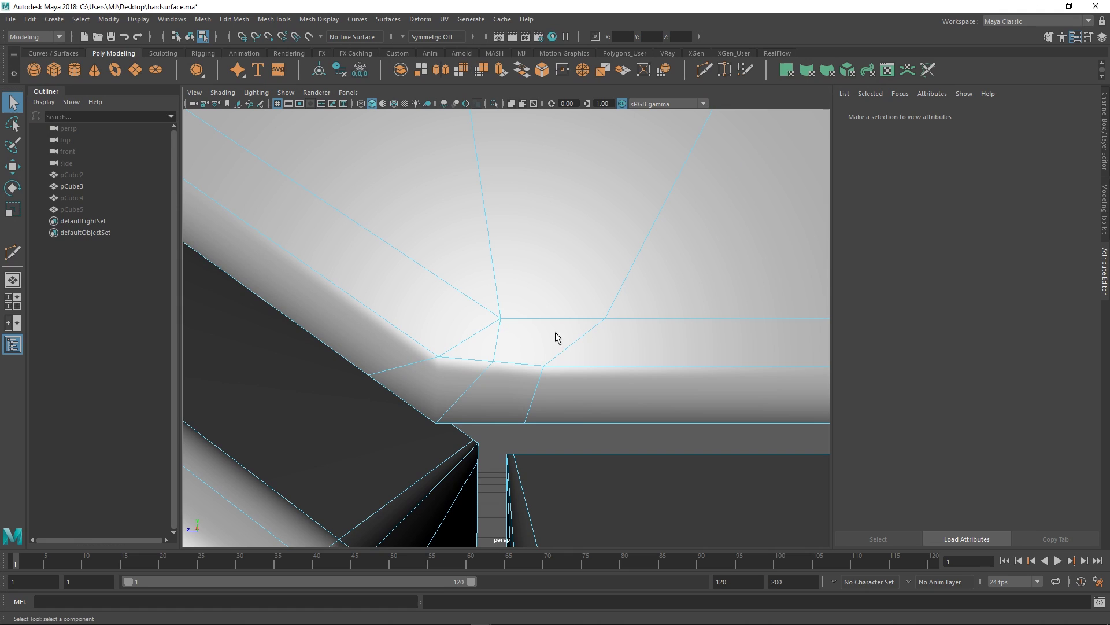
- Undo the corner edge deletion, the vertex merge and the diagonal bevel cut
key(ctrl+z)
key(ctrl+z)
key(ctrl+z)
key(ctrl+z)
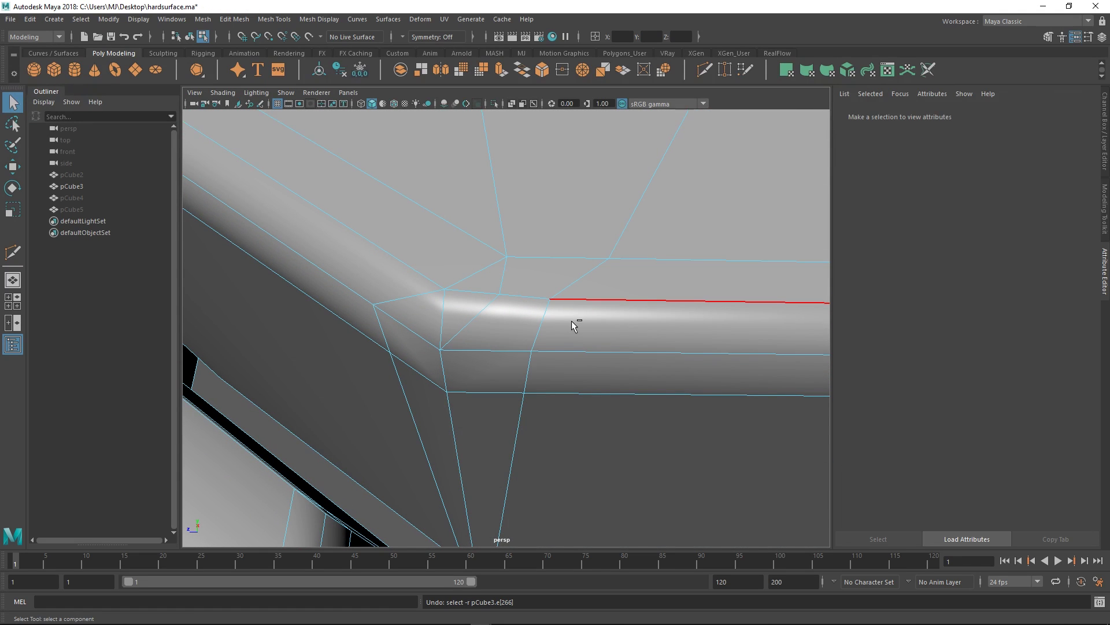
key(ctrl+z)
key(ctrl+z)
key(ctrl+z)
key(ctrl+z)
key(ctrl+z)
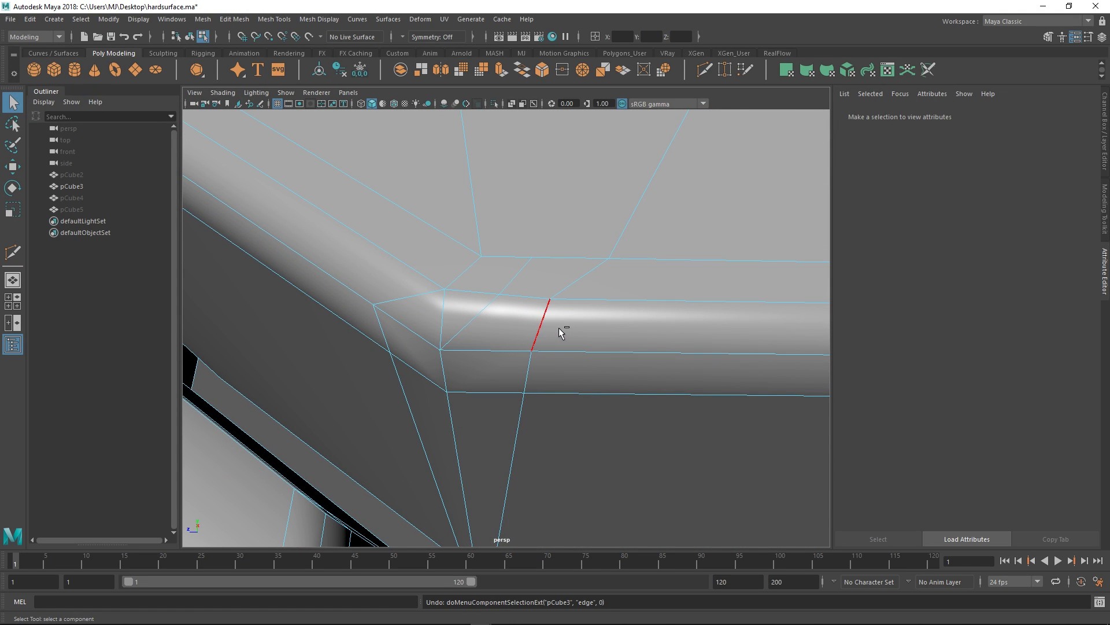
key(ctrl+z)
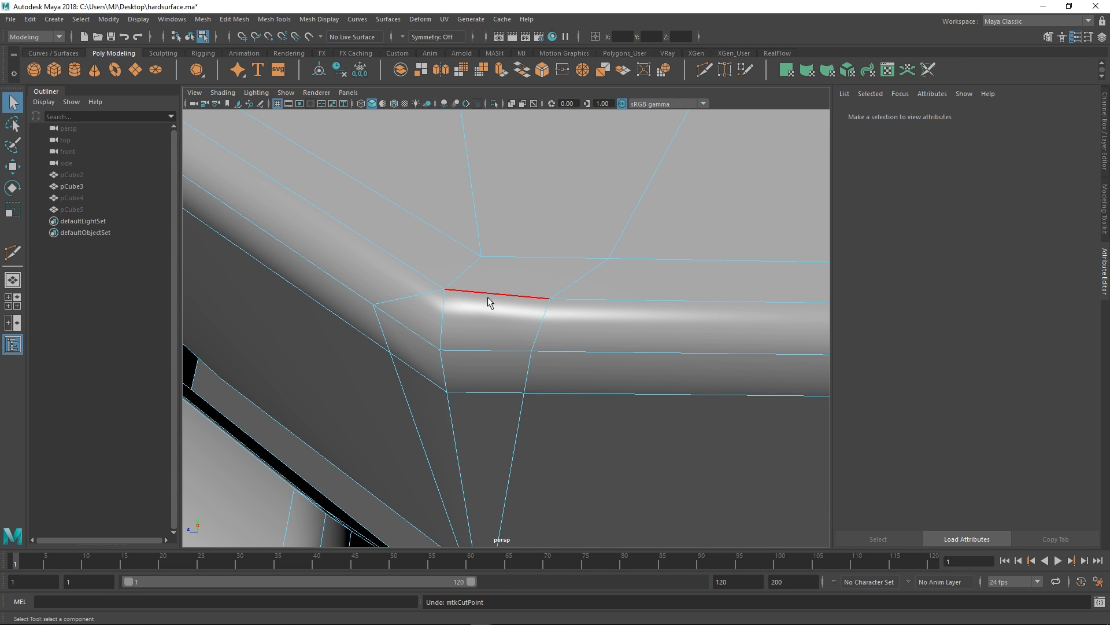
key(ctrl+z)
key(ctrl+z)
key(ctrl+z)
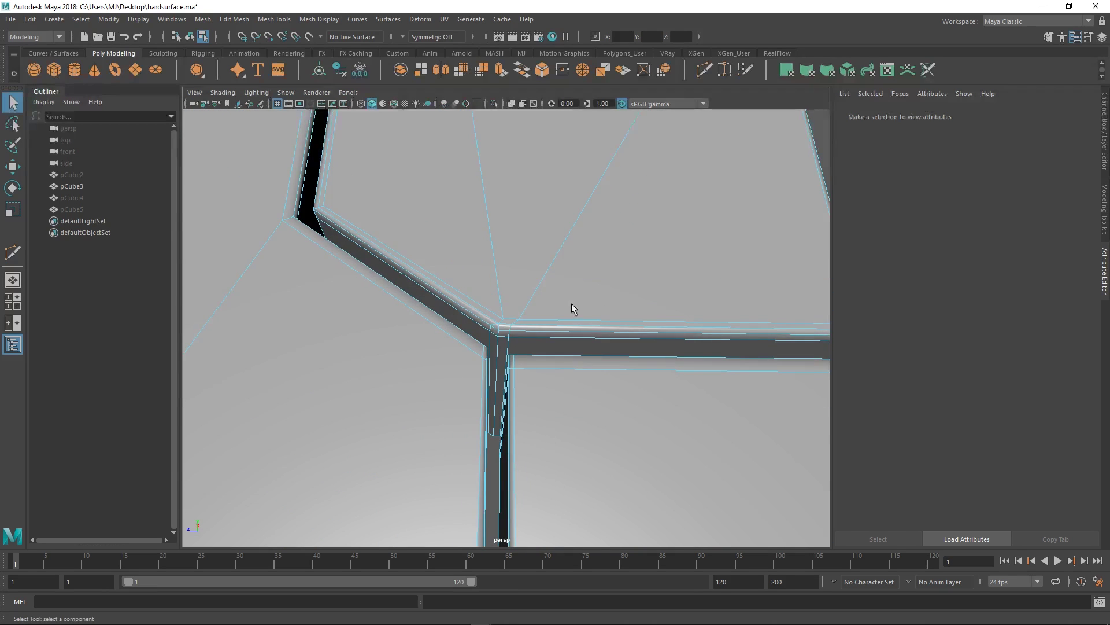
- Return to object mode and show the hidden curved block pCube2 beside the flat panel block
key(ctrl+z)
key(ctrl+z)
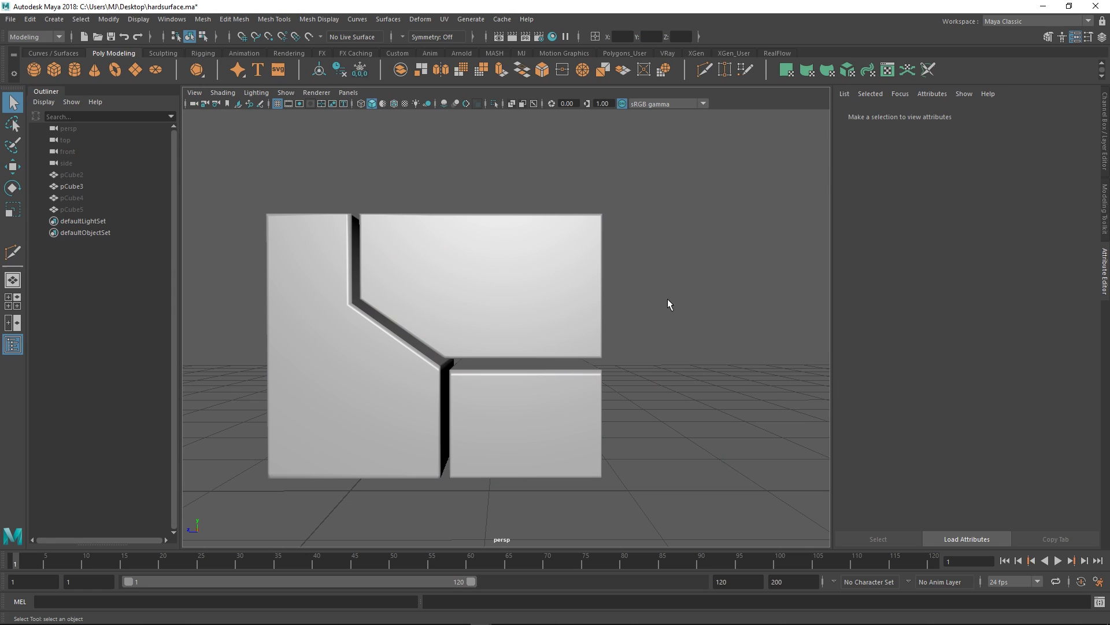
key(ctrl+z)
key(ctrl+z)
key(ctrl+z)
key(ctrl+z)
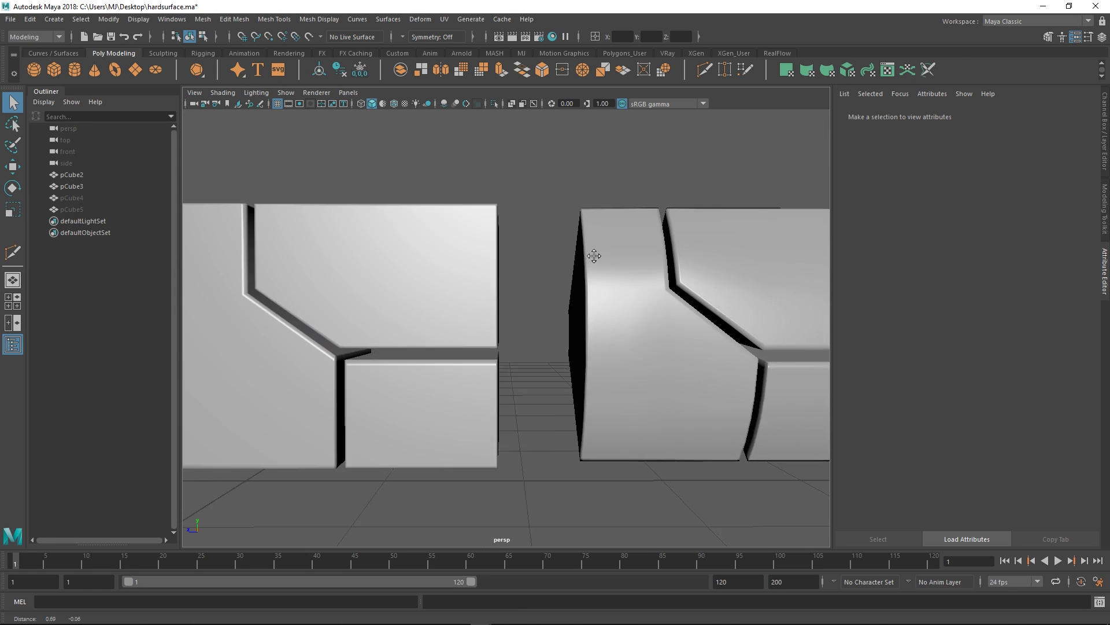
- Add a nonlinear Bend deformer to the curved block and set its curvature to about -33.4
alt+drag(636, 256, 627, 306)
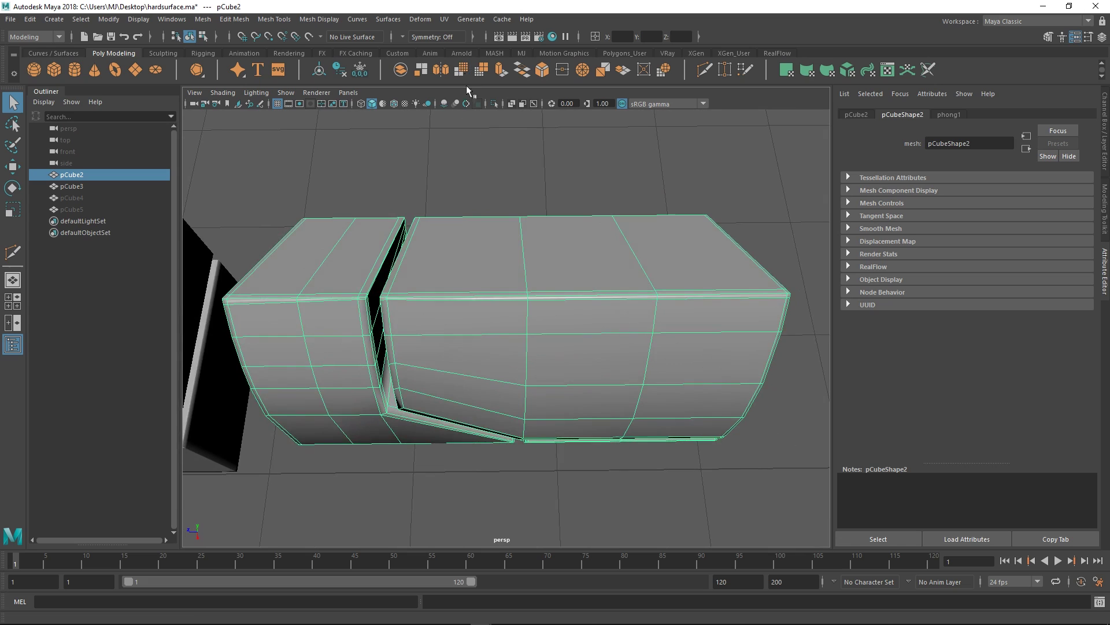
click(418, 22)
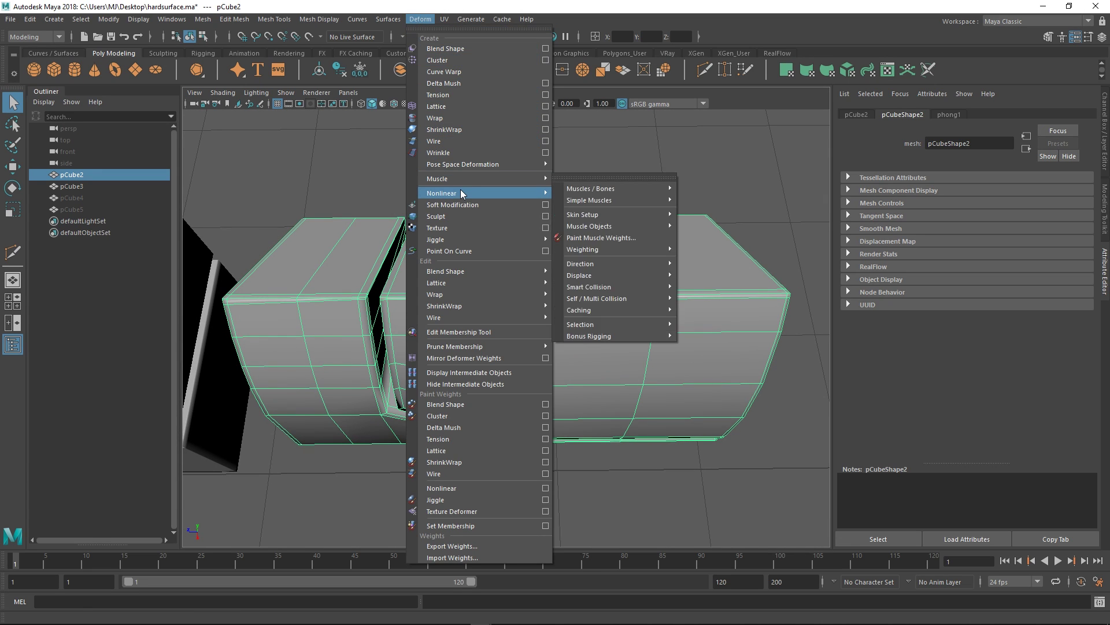
mouse_move(465, 194)
click(584, 200)
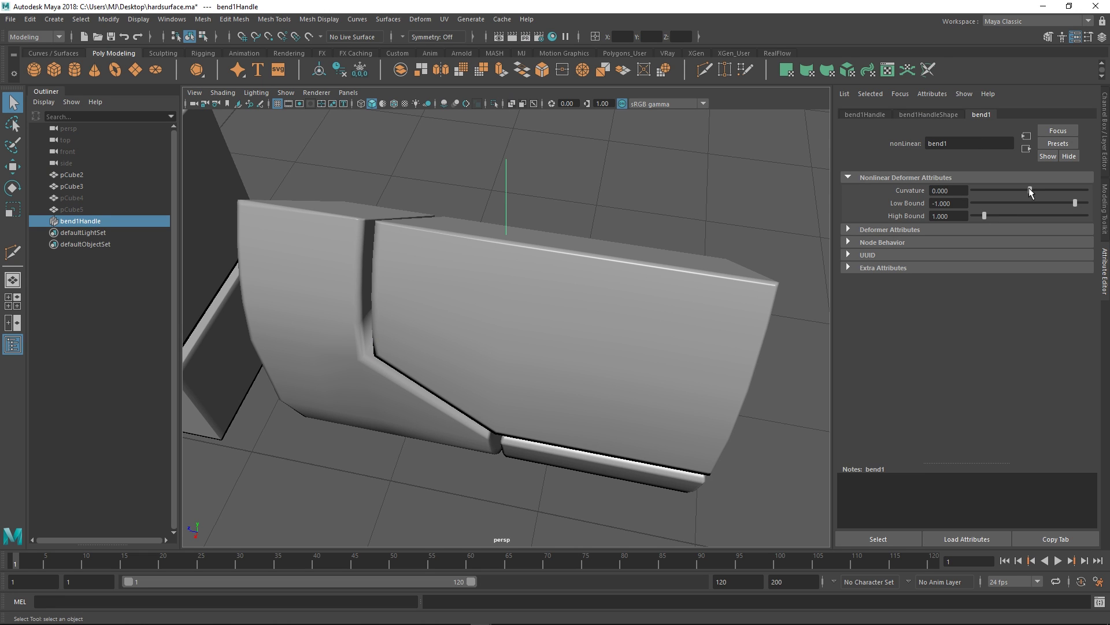
drag(1030, 189, 1019, 189)
- Rotate the bend handle so the curved block bends along its length
alt+drag(741, 217, 598, 196)
key(e)
alt+drag(560, 231, 598, 253)
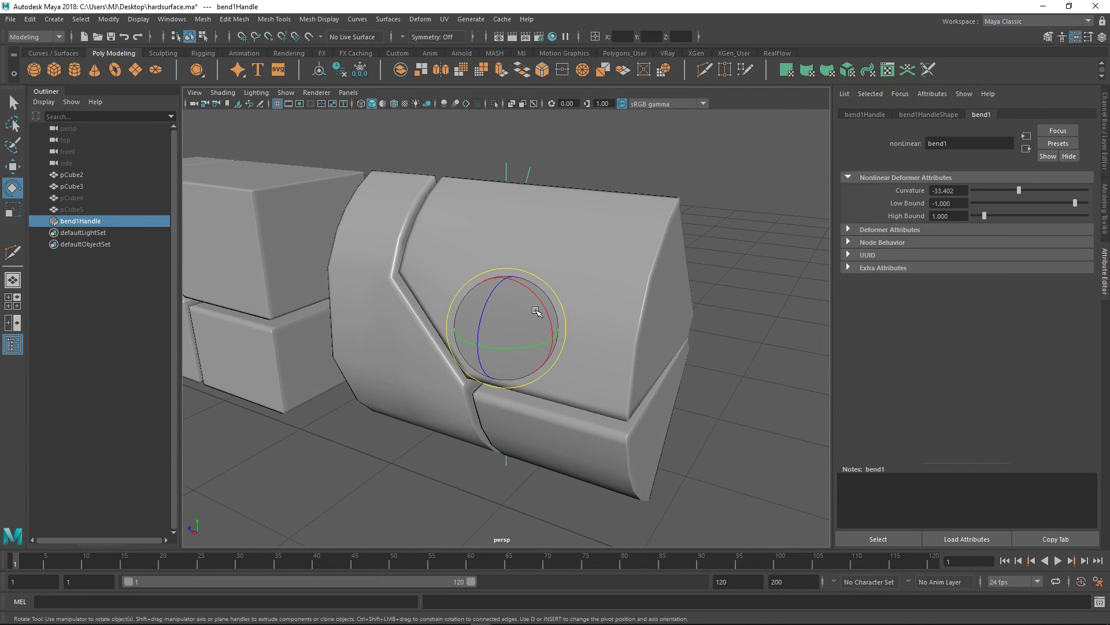
drag(539, 307, 709, 269)
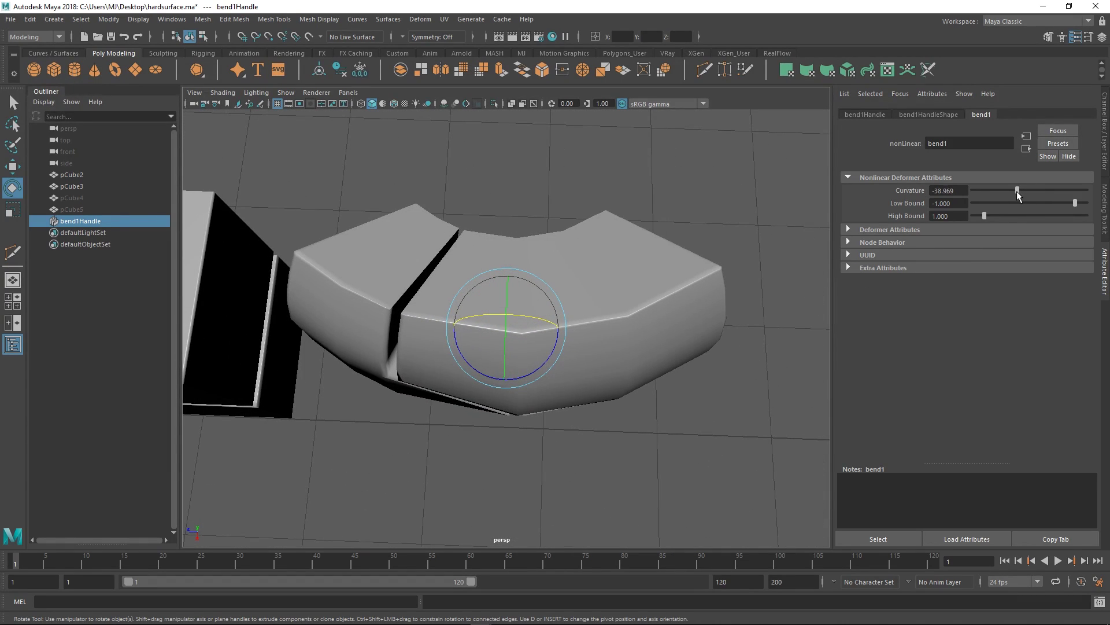
- Set the bend curvature to about -50.1 and delete the curved block's construction history
drag(1019, 197, 1014, 191)
key(w)
alt+drag(595, 330, 481, 379)
key(q)
click(569, 366)
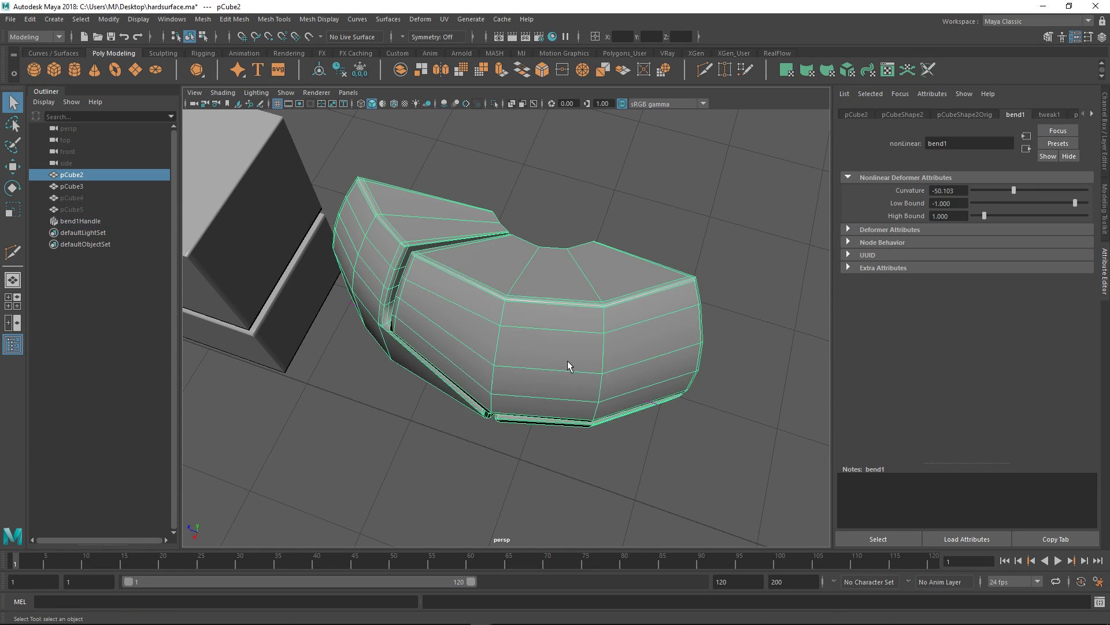
key(alt+shift+d)
click(698, 249)
- Examine the bent block's panels and gaps from several sides in smoothed display
alt+drag(647, 335, 600, 238)
click(664, 250)
click(657, 280)
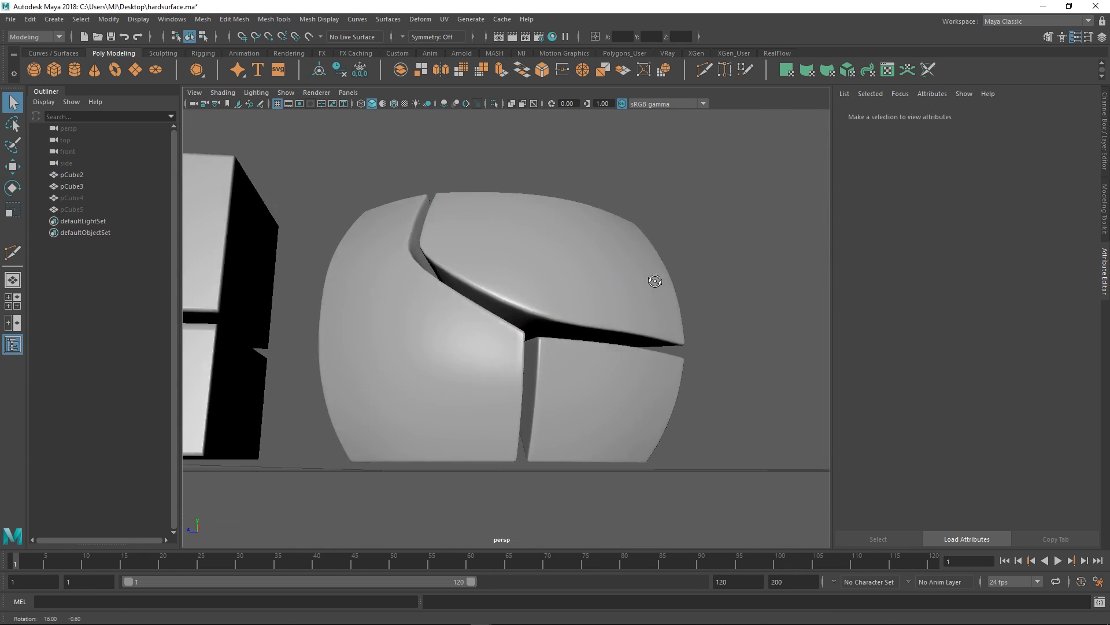
alt+drag(657, 279, 575, 236)
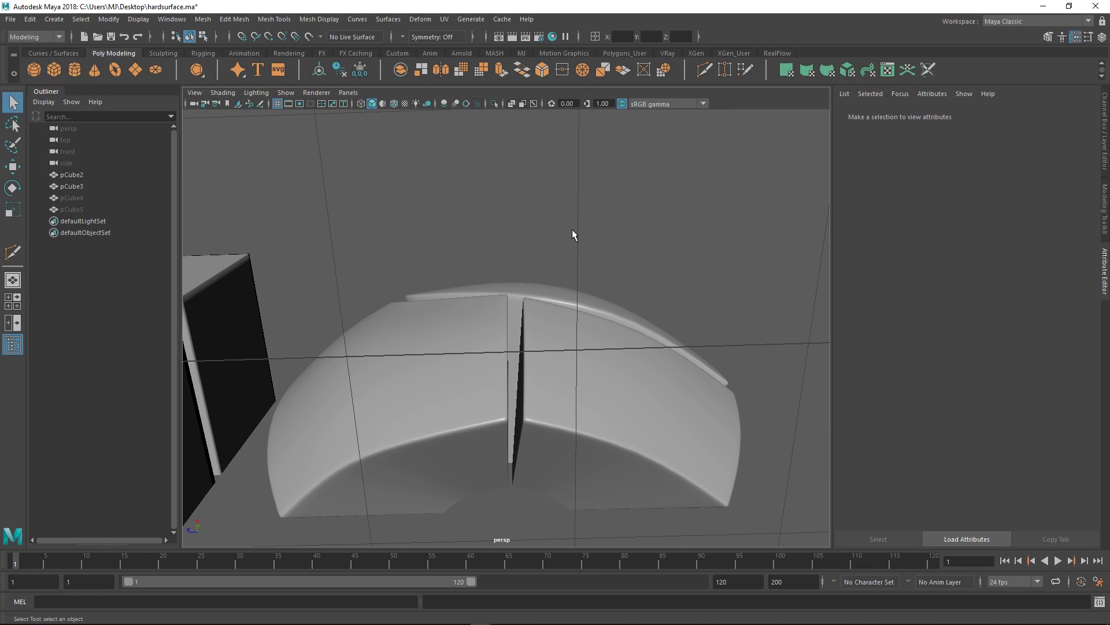
alt+drag(589, 293, 523, 393)
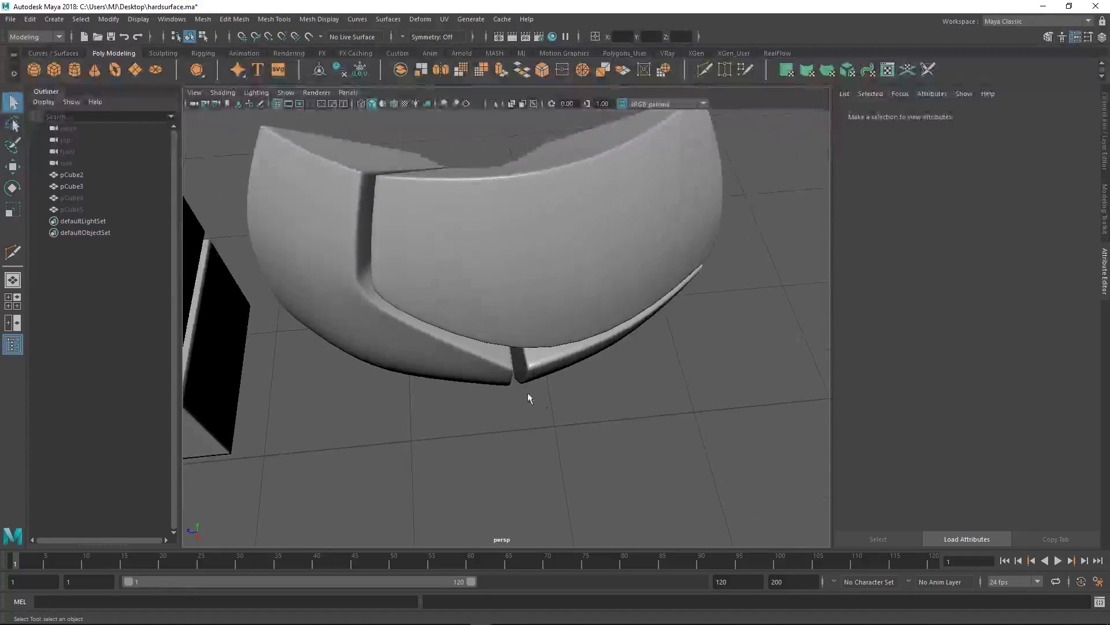
click(475, 384)
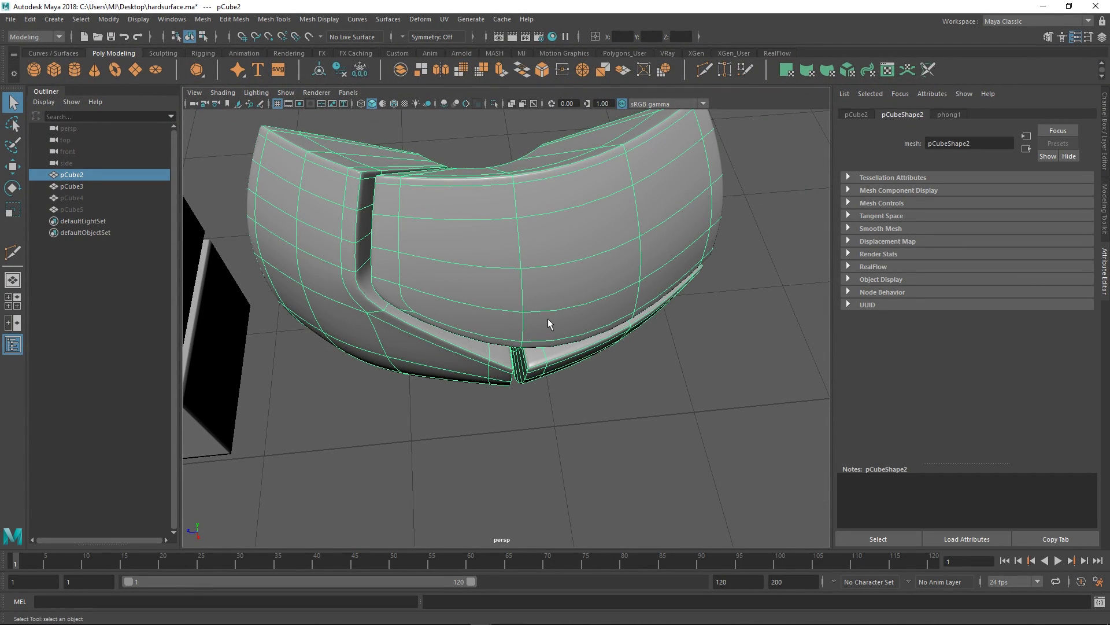
alt+drag(558, 341, 513, 350)
key(3)
click(648, 432)
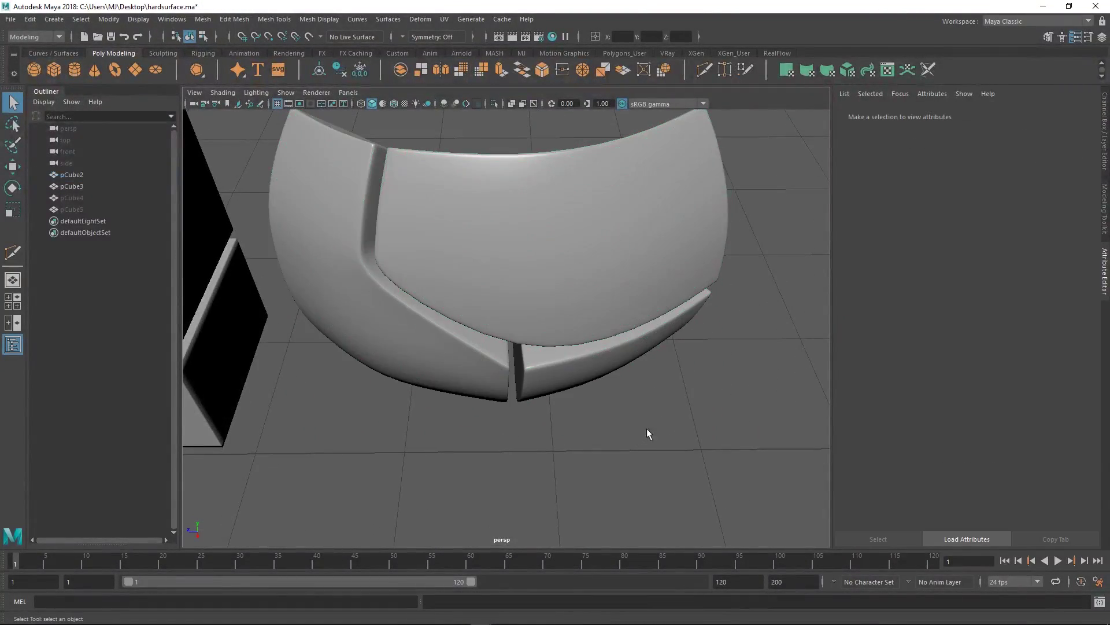
- Inspect the bent block's gap junction up close and switch the block back to unsmoothed display
alt+drag(613, 349, 543, 417)
scroll(540, 351, up, 5)
alt+drag(555, 362, 475, 418)
click(501, 417)
click(567, 397)
click(474, 418)
key(1)
- Try a Multi-Cut edge loop just beside the vertical edge running through the bent block's upper panel corner
alt+drag(542, 412, 565, 253)
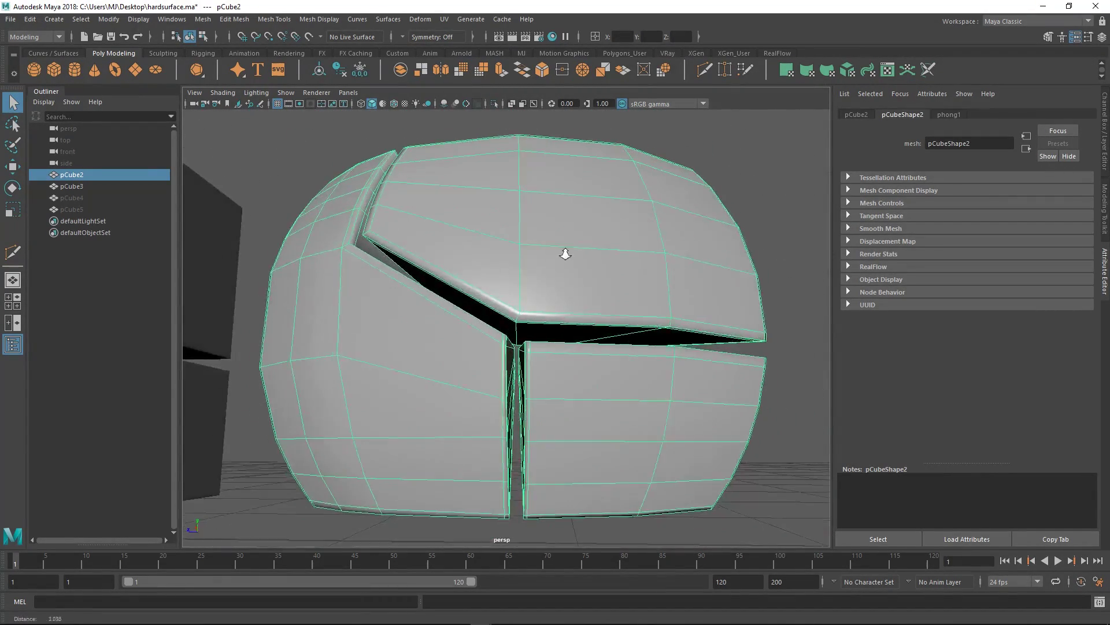
scroll(565, 254, up, 10)
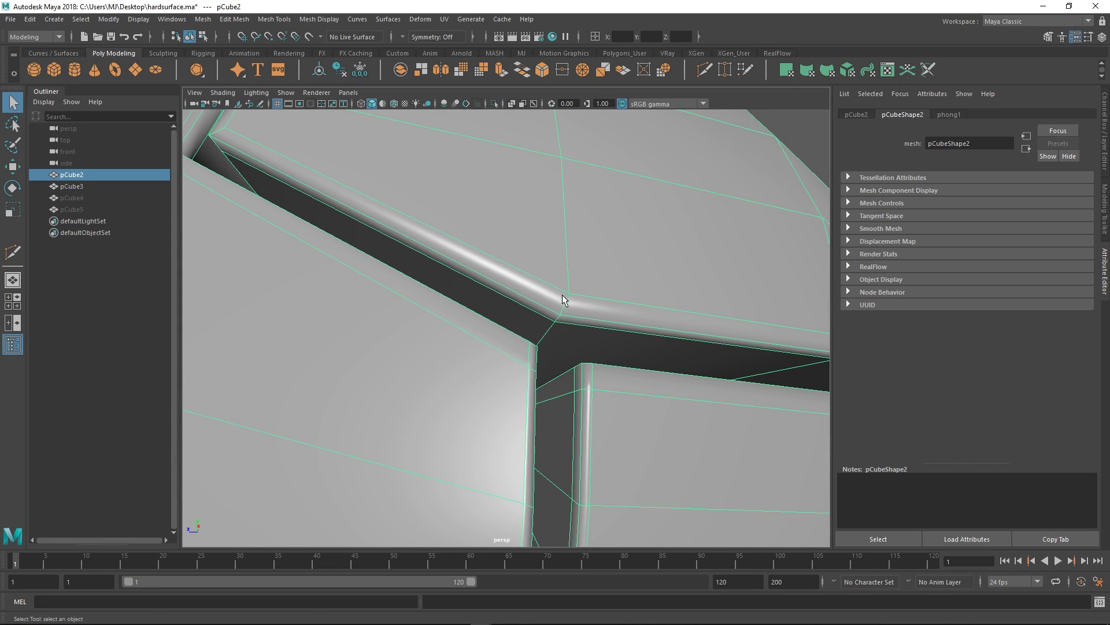
key(ctrl+shift+x)
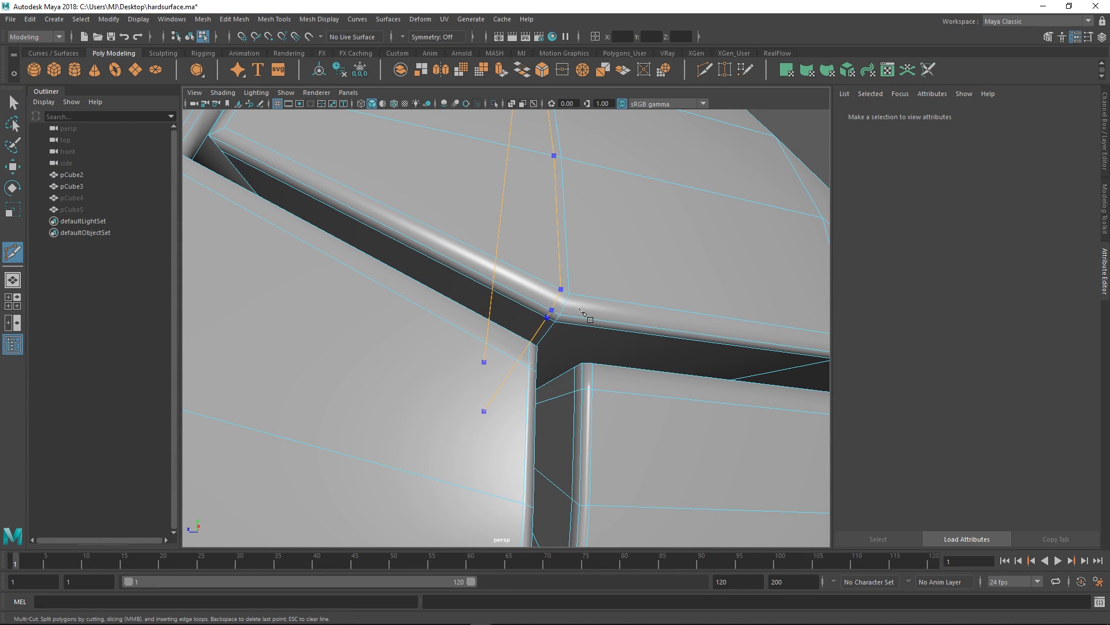
mouse_move(580, 309)
alt+mouse_down()
mouse_move(570, 310)
mouse_move(541, 244)
mouse_move(625, 290)
mouse_move(563, 298)
alt+mouse_up()
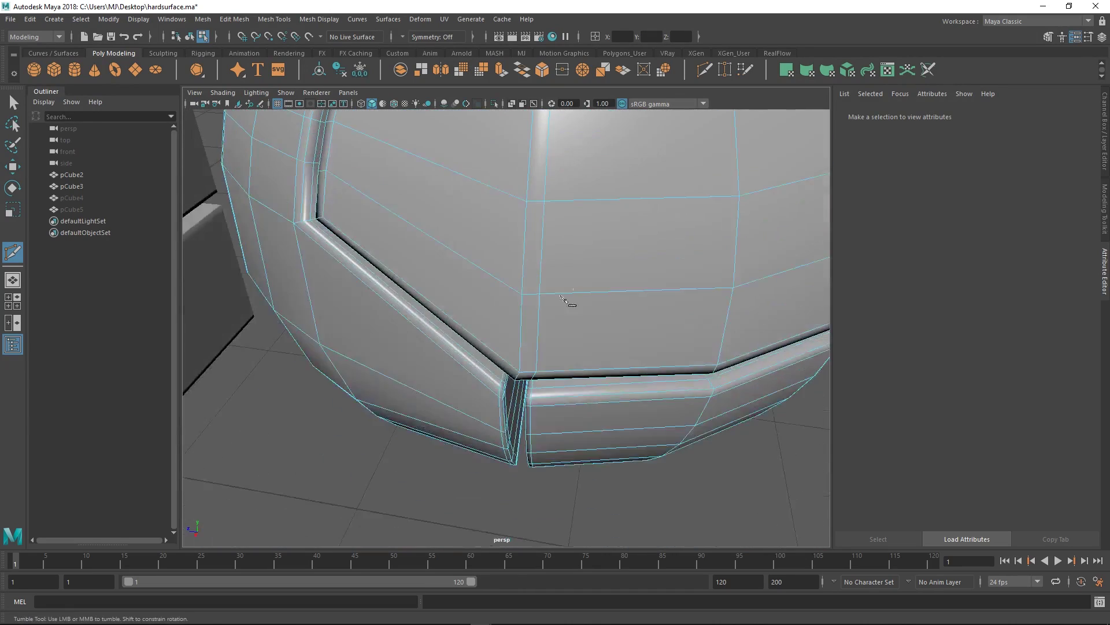
alt+right_drag(561, 297, 525, 285)
alt+drag(526, 286, 556, 312)
- Undo the edge loop, the history deletion and the curvature changes on the bent block, keeping the Bend deformer
key(ctrl+z)
key(ctrl+z)
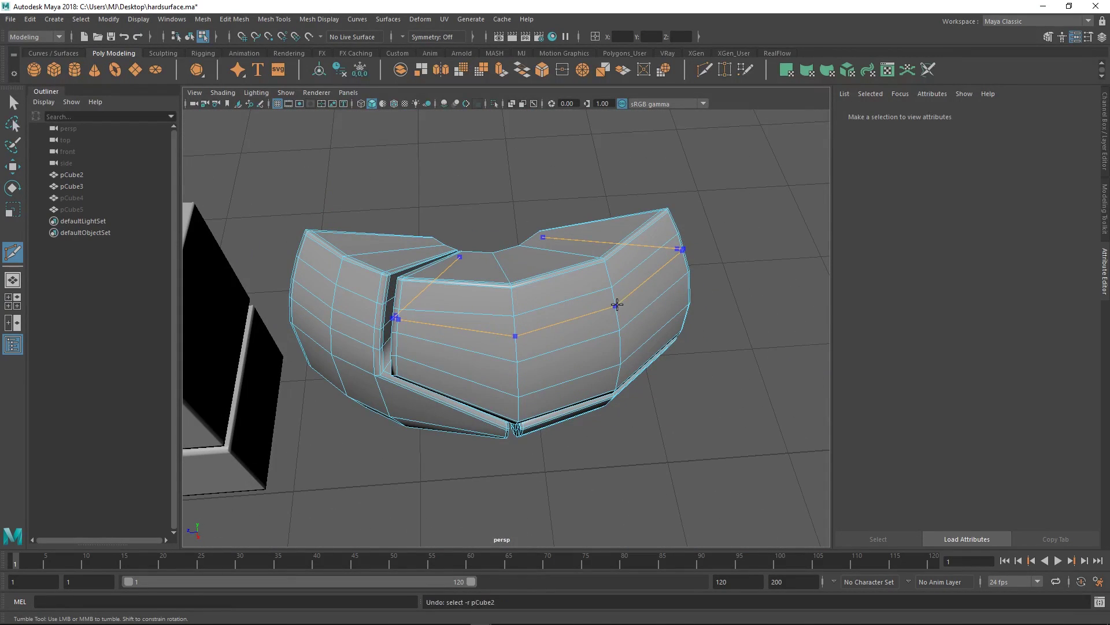
key(ctrl+z)
key(ctrl+z)
key(ctrl+z)
key(ctrl+z)
key(ctrl+z)
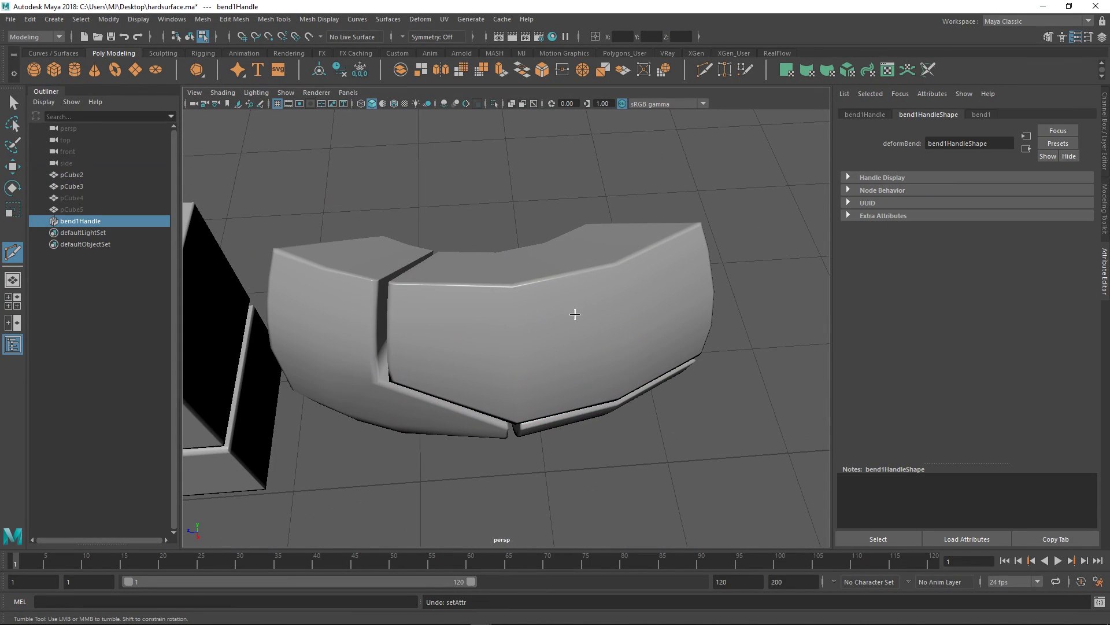
key(ctrl+z)
key(ctrl+z)
- Insert a supporting edge loop beside the vertical edge through the curved block's upper panel corner, with the Bend deformer still attached
alt+drag(565, 339, 564, 293)
key(q)
key(F8)
click(544, 278)
alt+right_drag(564, 294, 608, 268)
key(y)
click(523, 275)
key(ctrl+z)
alt+drag(602, 268, 587, 282)
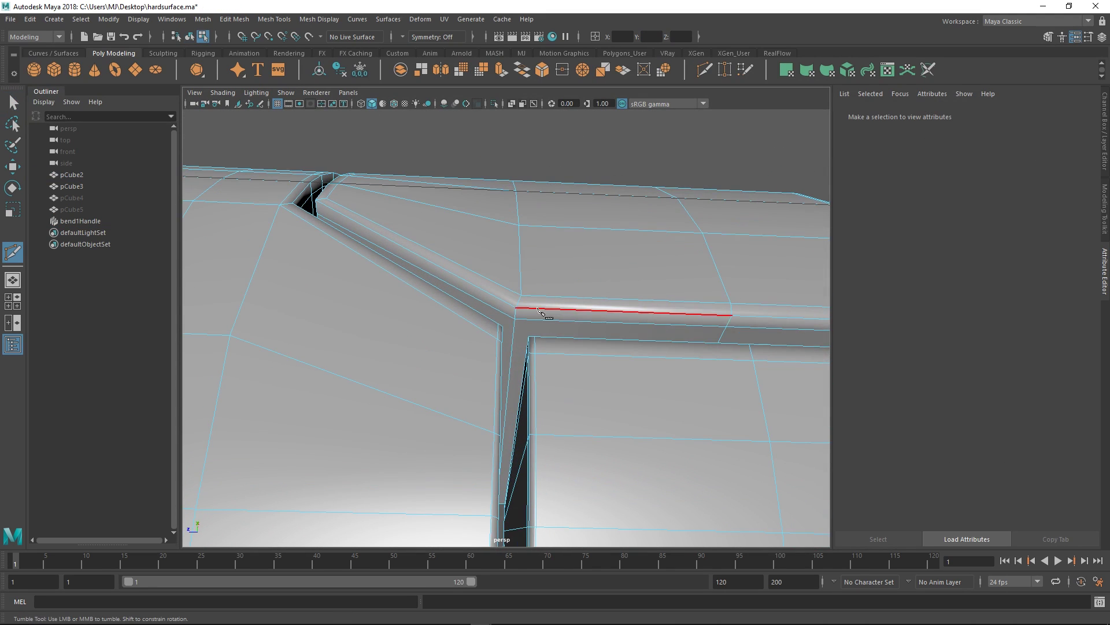
scroll(555, 243, down, 5)
key(q)
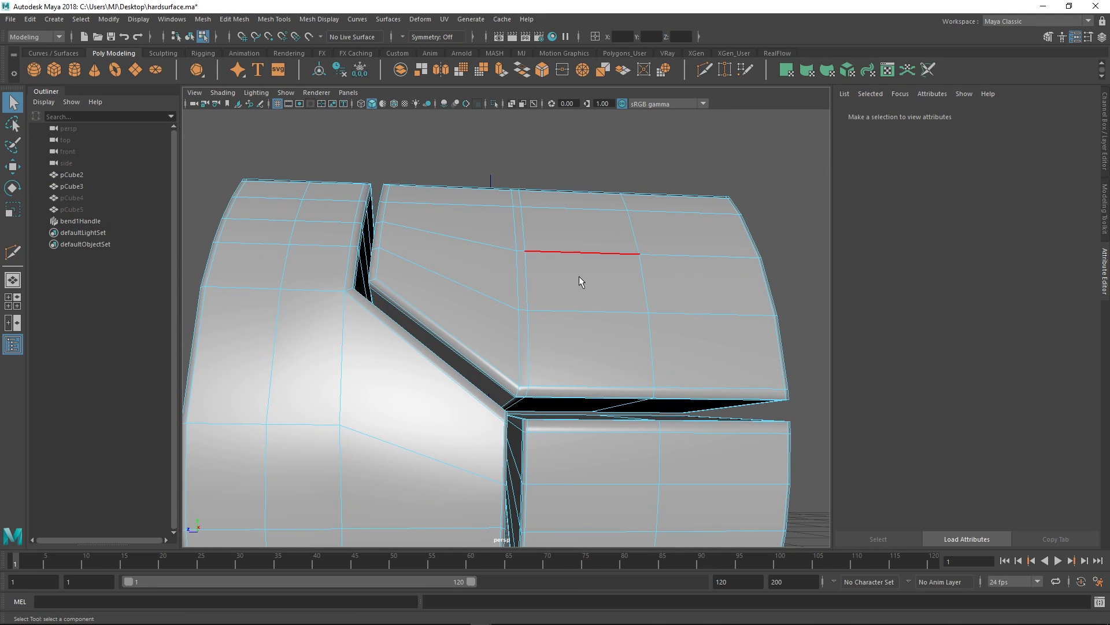
- Select the new supporting edge loop on the curved block's upper panel and move it away from the corner's vertical edge
double_click(541, 359)
alt+drag(541, 360, 555, 411)
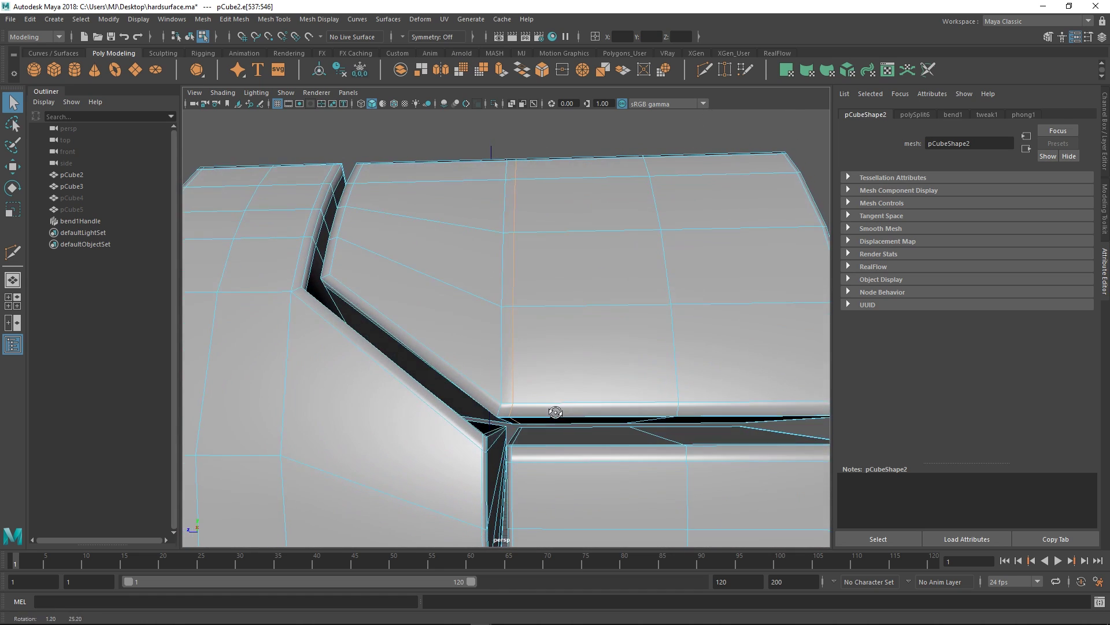
scroll(483, 414, down, 5)
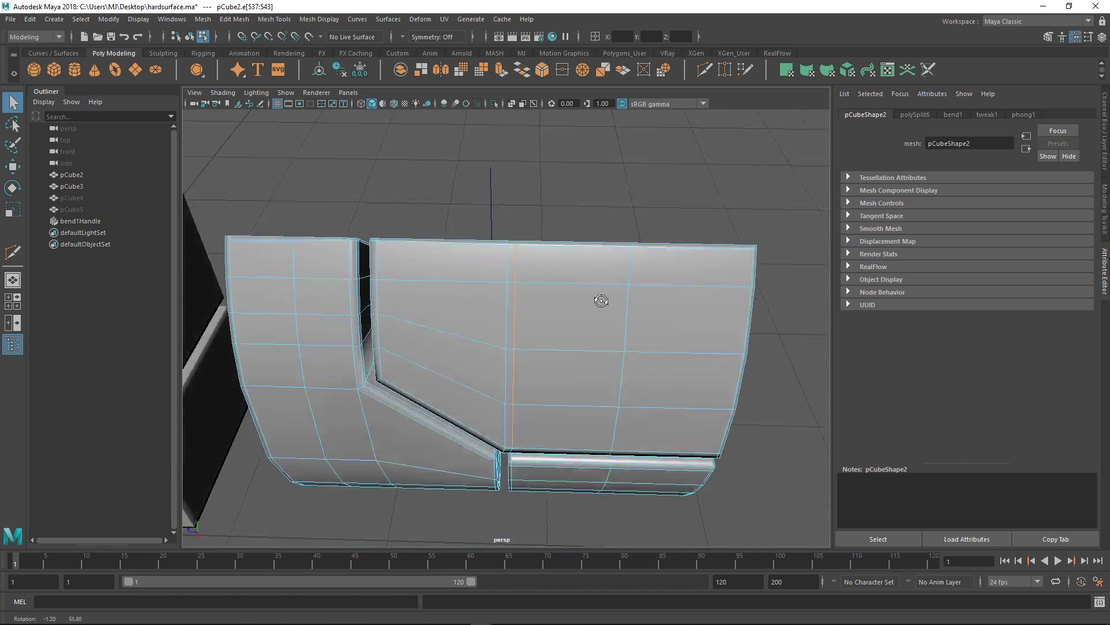
key(w)
drag(475, 297, 534, 430)
key(q)
- Move the upper panel's vertical edge loop above the corner toward the slanted gap, widening its spacing from the supporting loop
double_click(507, 304)
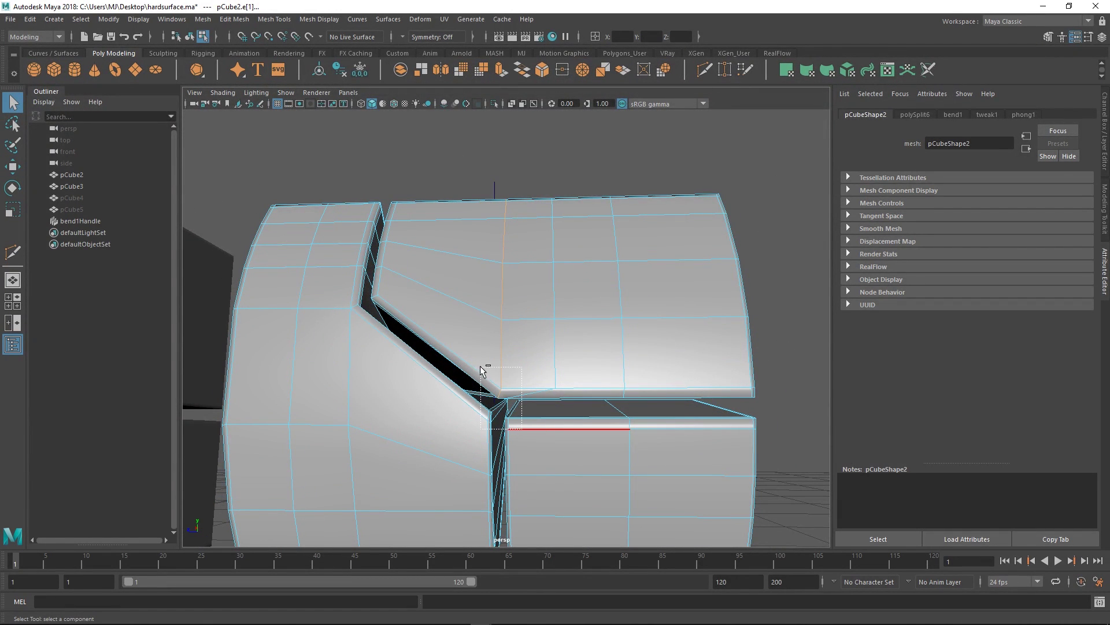
alt+drag(483, 370, 496, 268)
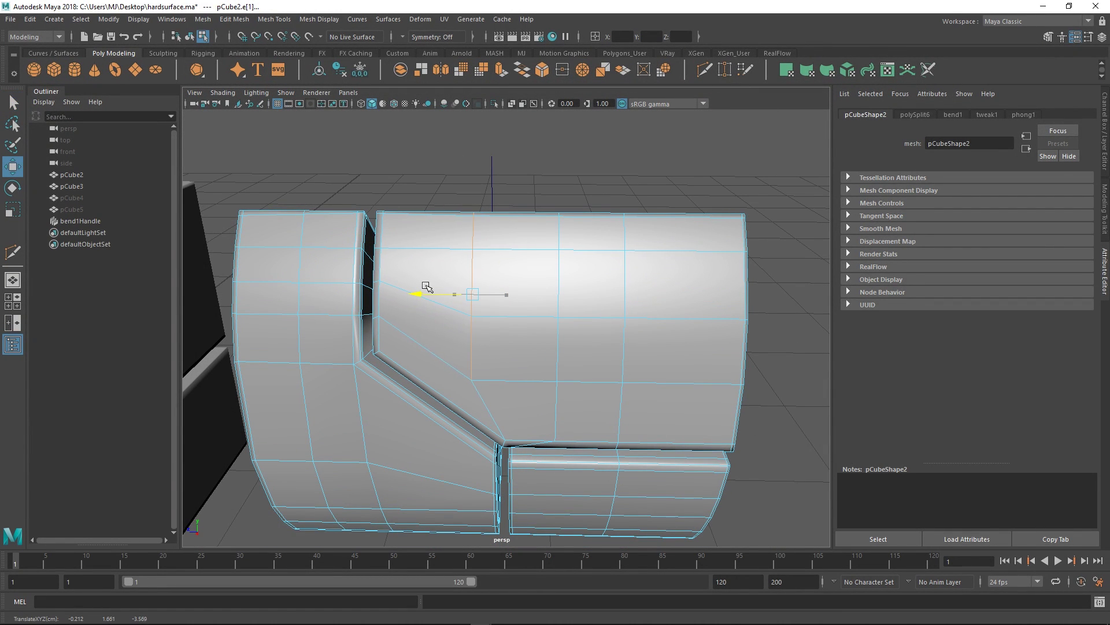
alt+drag(513, 285, 640, 315)
alt+drag(634, 274, 557, 338)
- Move the supporting loop's vertex on the upper panel's bevel edge closer to the gap corner, and return to object mode
key(F9)
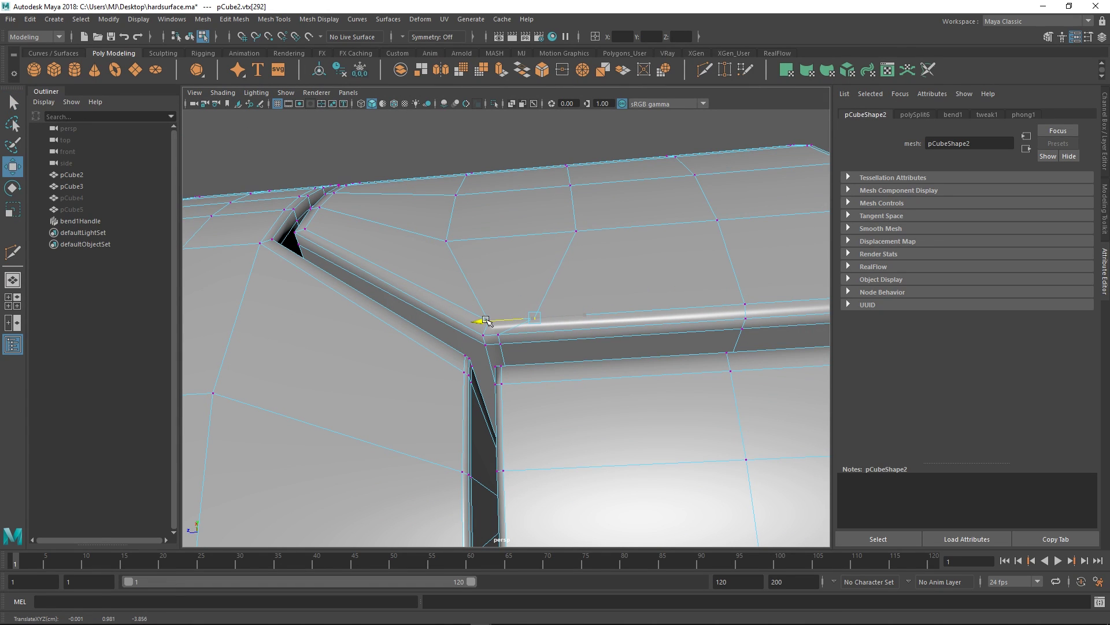
drag(486, 319, 482, 321)
scroll(520, 312, down, 5)
alt+drag(521, 312, 570, 272)
key(F8)
key(q)
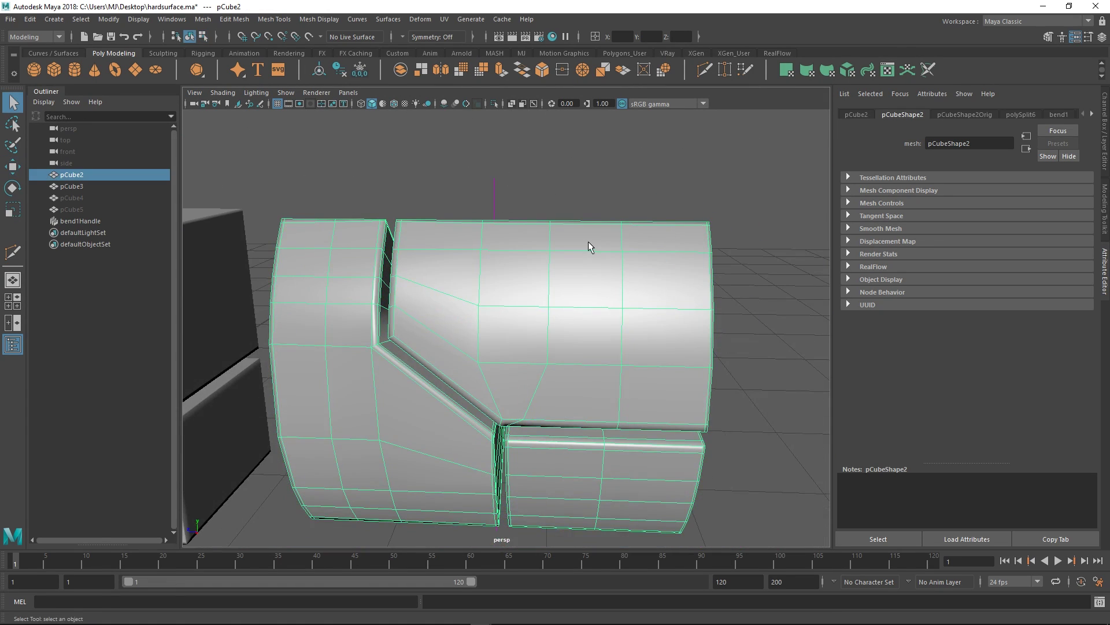
- Add a second Bend deformer to the curved block with a curvature of about -38.97
click(411, 22)
mouse_move(544, 183)
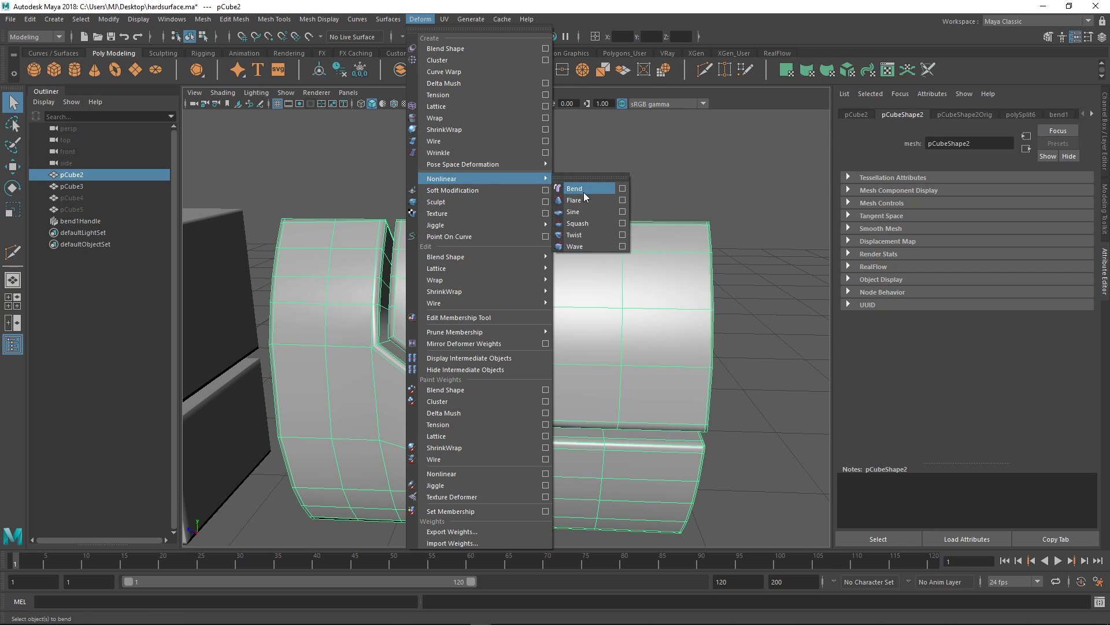
click(584, 193)
click(980, 115)
drag(1030, 190, 1016, 194)
alt+drag(648, 267, 643, 277)
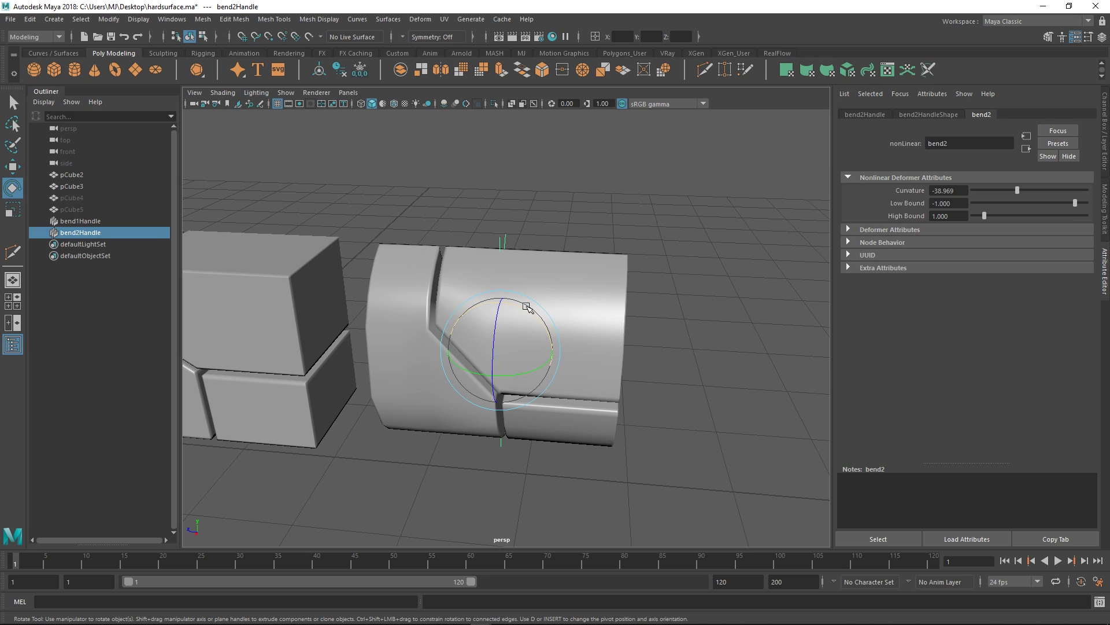
- Rotate the second bend handle so the block also curves across its width, and set its curvature to about -50.1
drag(526, 309, 442, 308)
alt+drag(646, 311, 624, 371)
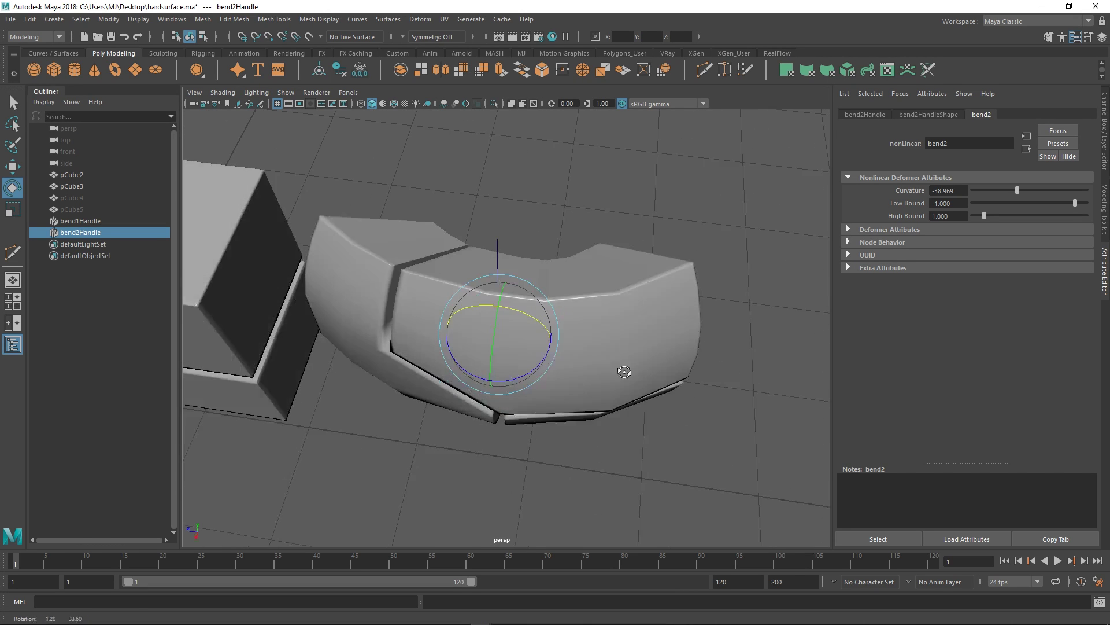
drag(1018, 188, 1012, 189)
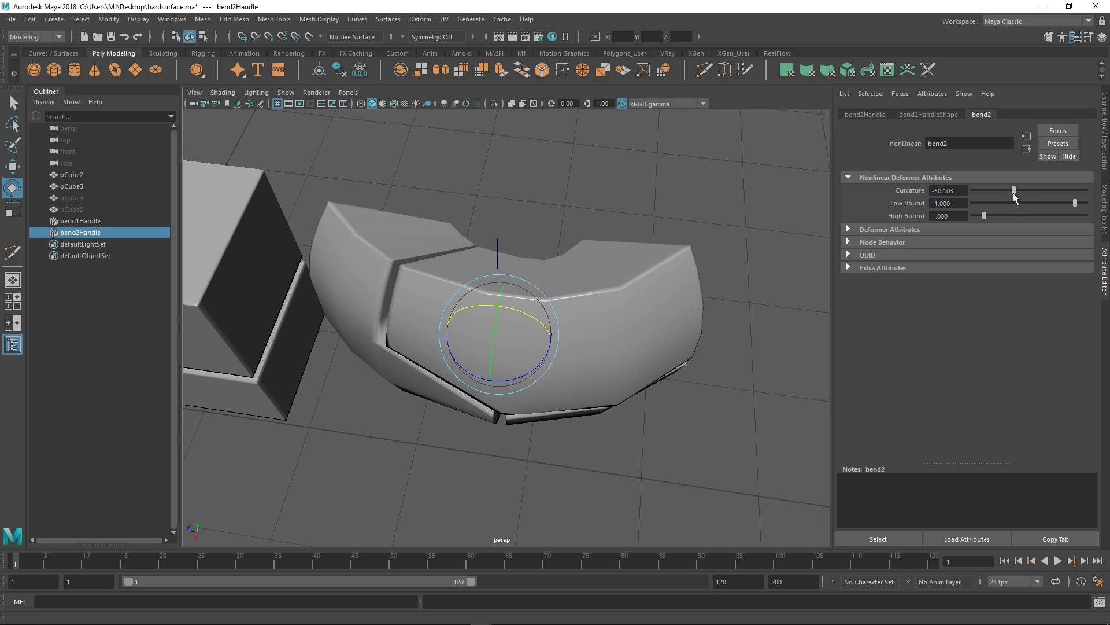
key(w)
- Delete the double-bent block's history, check its smoothed preview, and switch back to unsmoothed display
alt+drag(484, 367, 581, 247)
key(q)
click(534, 324)
key(alt+shift+d)
key(3)
click(494, 240)
alt+drag(495, 241, 521, 358)
click(553, 282)
key(1)
alt+drag(509, 322, 508, 312)
alt+drag(427, 312, 452, 382)
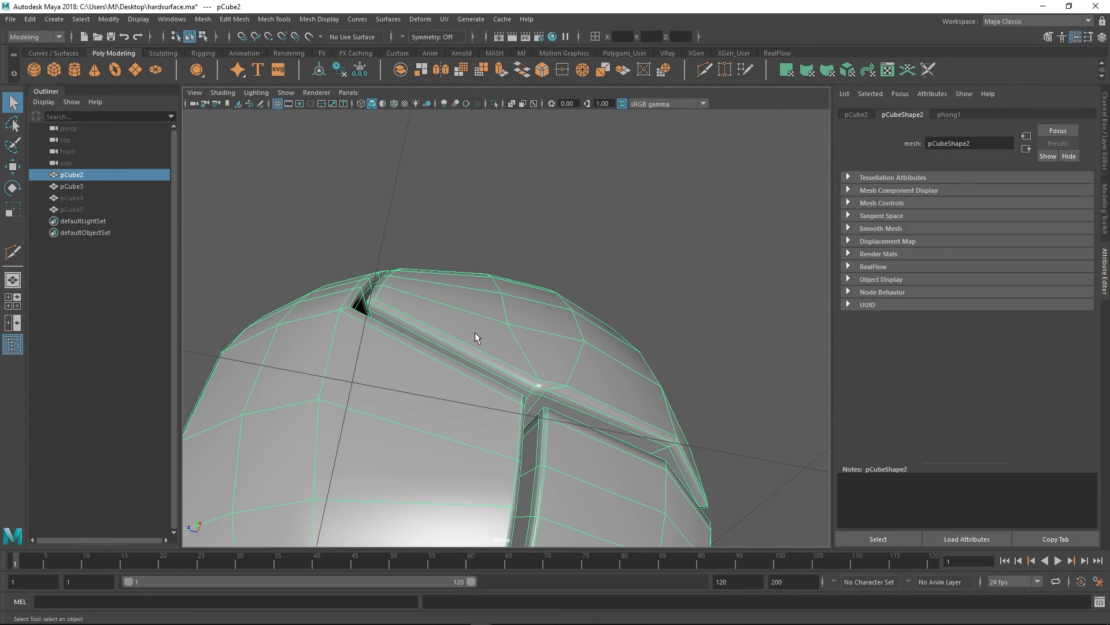
alt+drag(475, 332, 451, 394)
alt+middle_drag(503, 480, 522, 369)
alt+right_drag(522, 369, 593, 307)
alt+drag(592, 307, 544, 322)
shift+right_drag(544, 322, 477, 311)
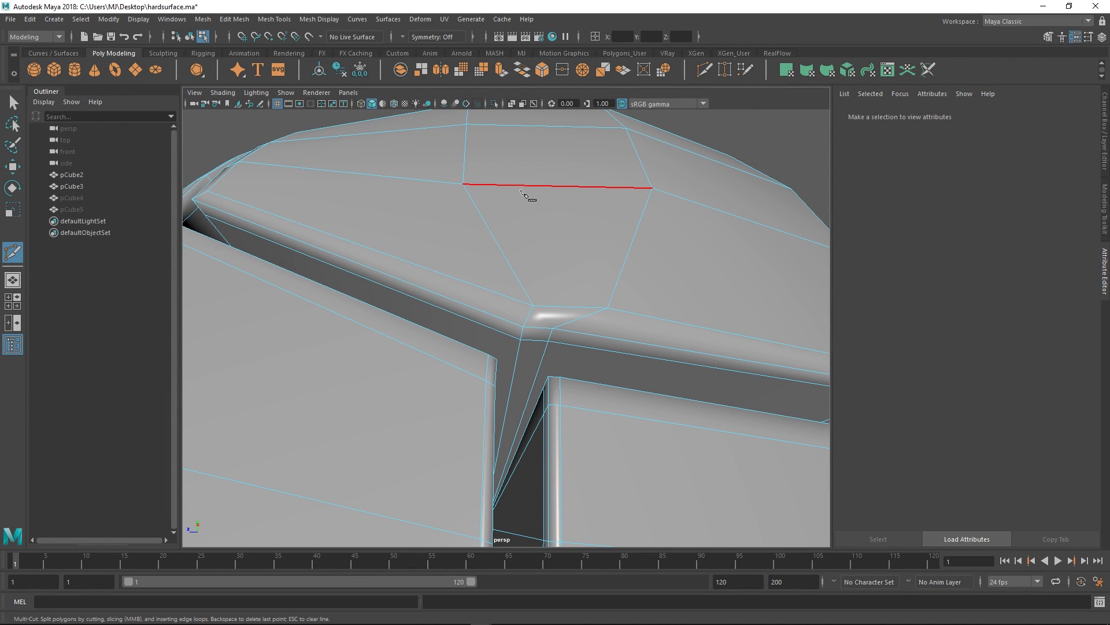
key(Escape)
- Inspect the double-bent block's gap junction in smoothed preview, then return the block to unsmoothed display
alt+right_drag(605, 312, 515, 272)
key(q)
key(3)
right_drag(563, 244, 564, 165)
click(673, 152)
alt+drag(563, 165, 513, 278)
click(513, 277)
key(1)
alt+right_drag(513, 277, 486, 349)
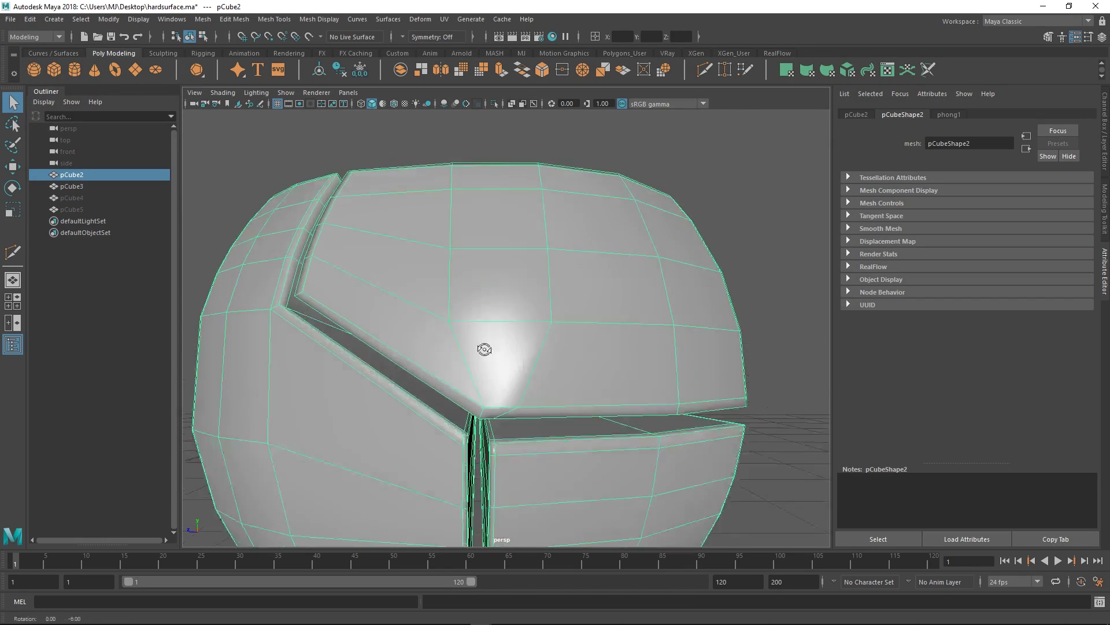
- Insert a Multi-Cut edge loop right beside the vertical edge running into the double-bent block's upper panel corner
alt+drag(486, 349, 494, 305)
alt+middle_drag(494, 305, 583, 298)
alt+right_drag(582, 298, 540, 249)
key(ctrl+shift+x)
ctrl+click(569, 326)
alt+drag(540, 249, 552, 313)
key(q)
- Examine how the upper panel corner smooths with the added edge loop, and restore unsmoothed display
key(3)
click(699, 138)
alt+right_drag(699, 137, 563, 145)
alt+drag(562, 145, 522, 216)
click(591, 234)
alt+right_drag(522, 216, 568, 179)
key(1)
alt+drag(568, 179, 515, 171)
- Apply Edit Edge Flow with an adjustment of 1 to the added edge loop on the upper panel
double_click(516, 248)
alt+right_drag(516, 303, 570, 307)
alt+drag(570, 306, 632, 244)
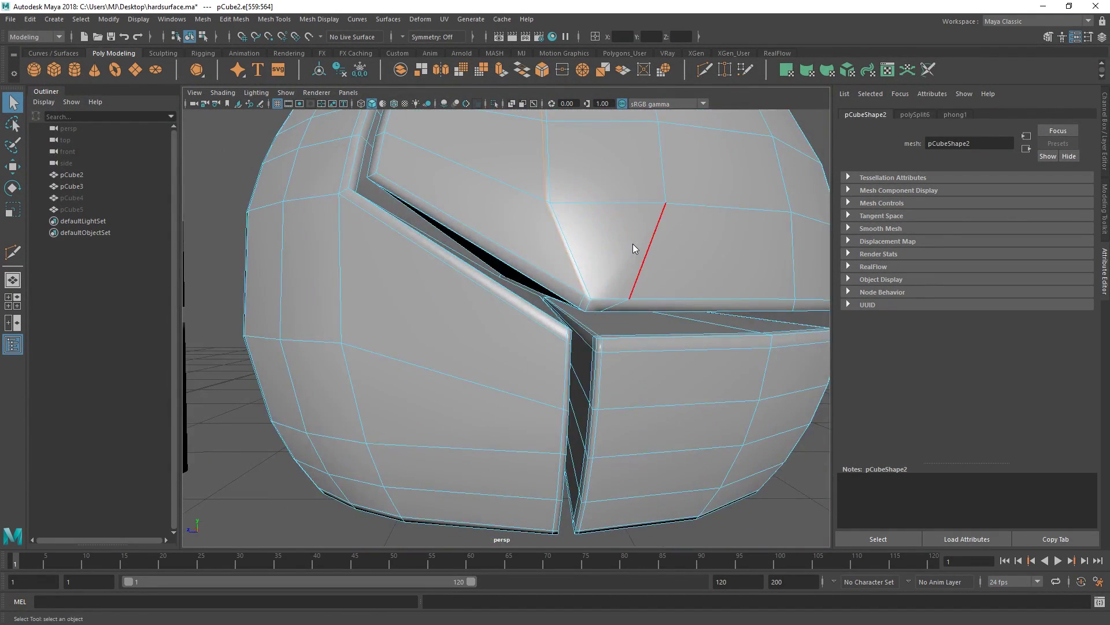
shift+right_drag(633, 244, 619, 359)
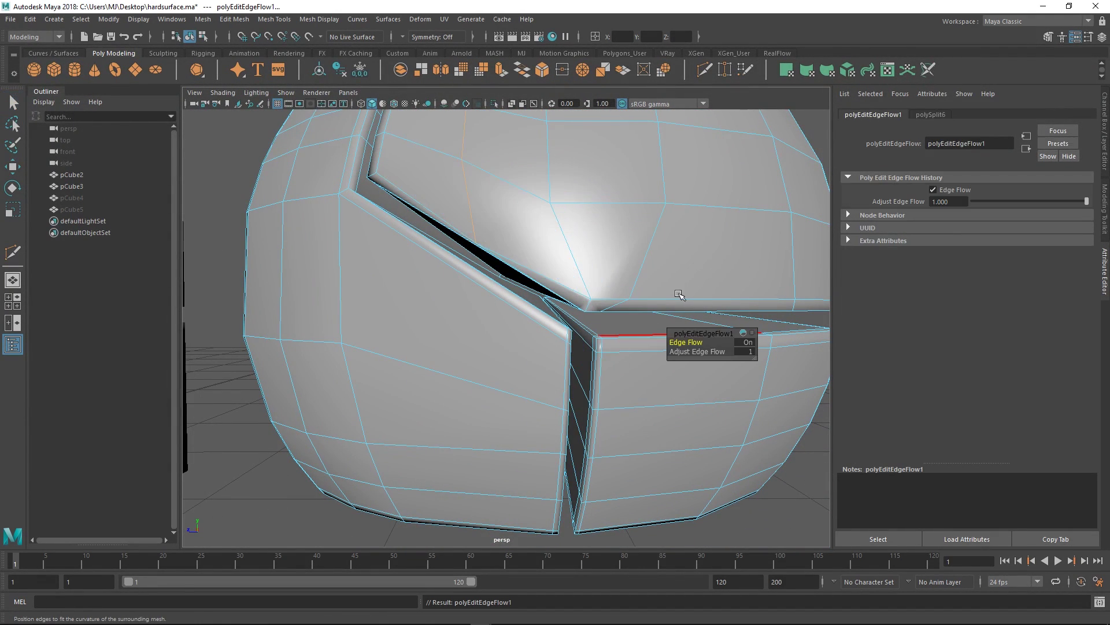
alt+drag(619, 360, 565, 240)
- Compare the upper panel's smoothed and unsmoothed shading around the gap corner after the edge flow adjustment
key(F8)
key(3)
click(629, 184)
alt+right_drag(629, 184, 598, 195)
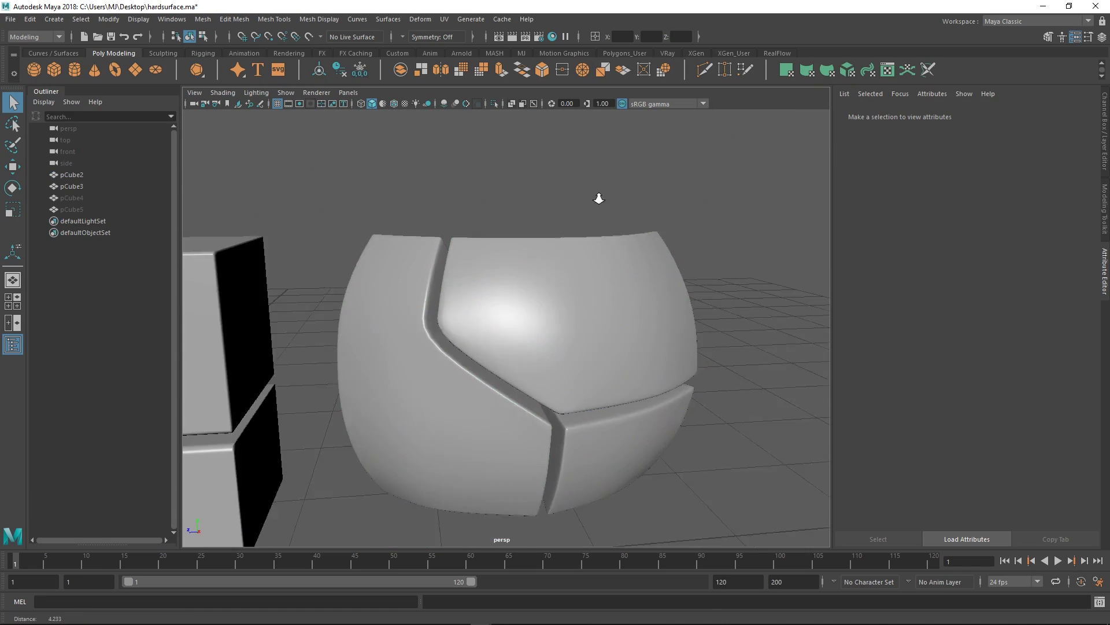
alt+drag(597, 196, 538, 190)
alt+right_drag(538, 289, 601, 311)
click(596, 325)
key(1)
alt+drag(593, 334, 450, 303)
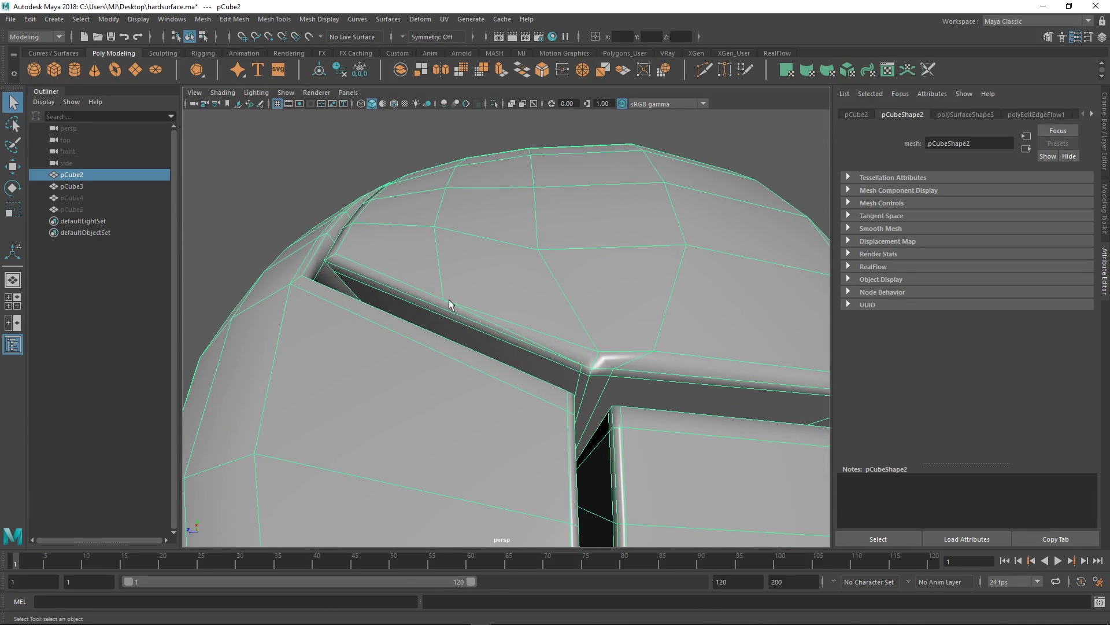
key(3)
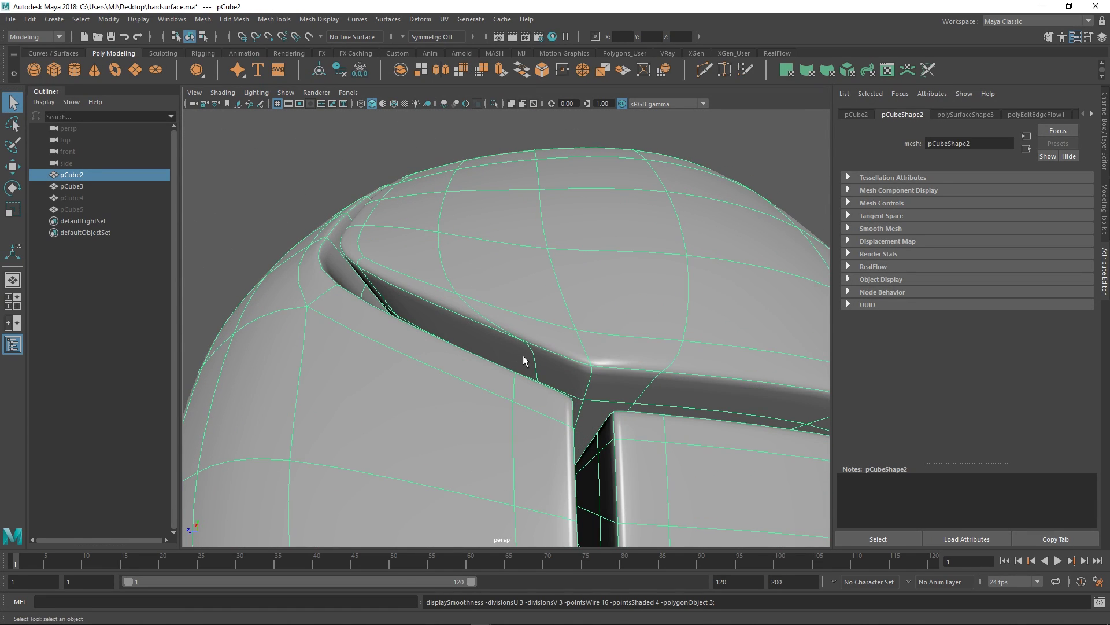
alt+right_drag(755, 200, 665, 162)
alt+drag(665, 162, 571, 279)
click(691, 186)
click(569, 278)
key(1)
scroll(567, 341, up, 4)
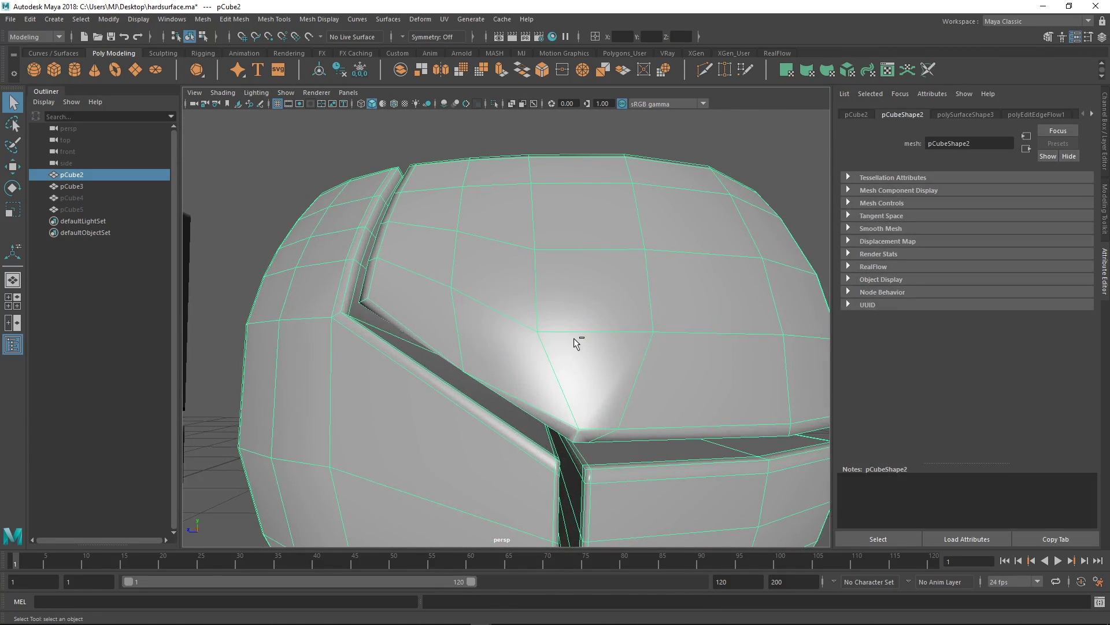
- Undo the Edit Edge Flow operation on the upper panel's added loop
key(ctrl+z)
click(468, 229)
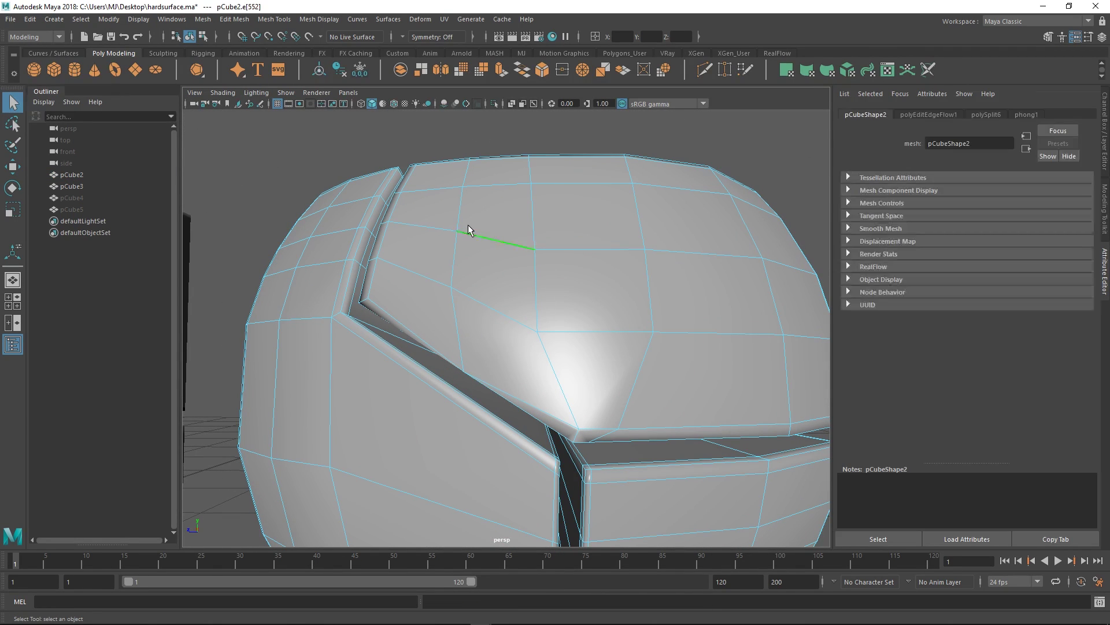
key(ctrl+z)
key(ctrl+z)
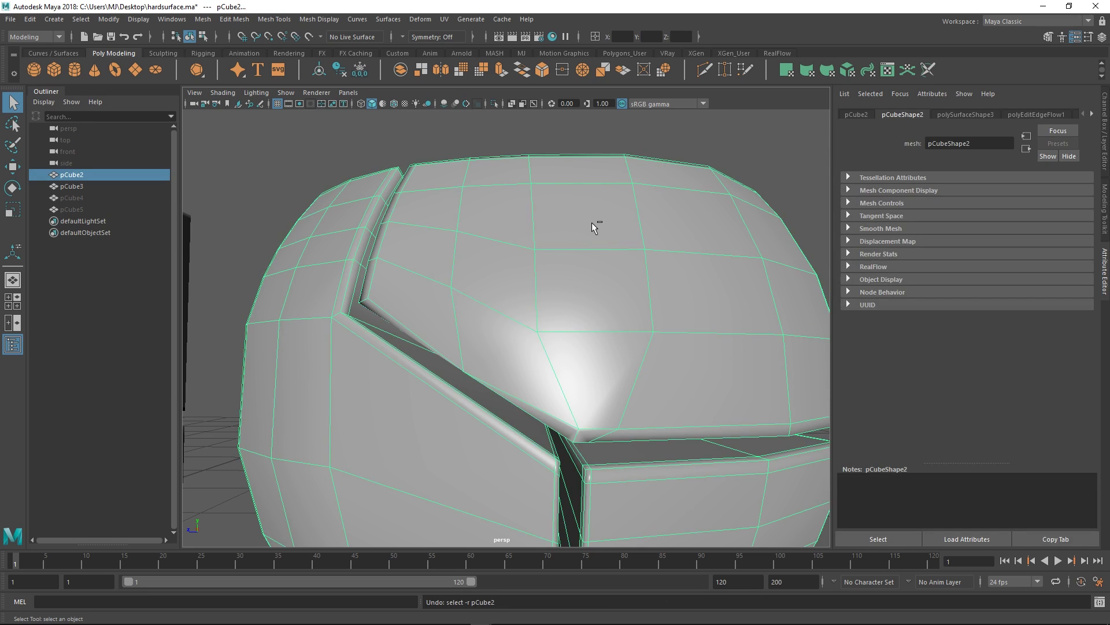
key(ctrl+z)
- Delete the added loop's edges across the upper panel and target-weld the leftover vertex at the gap corner
key(f)
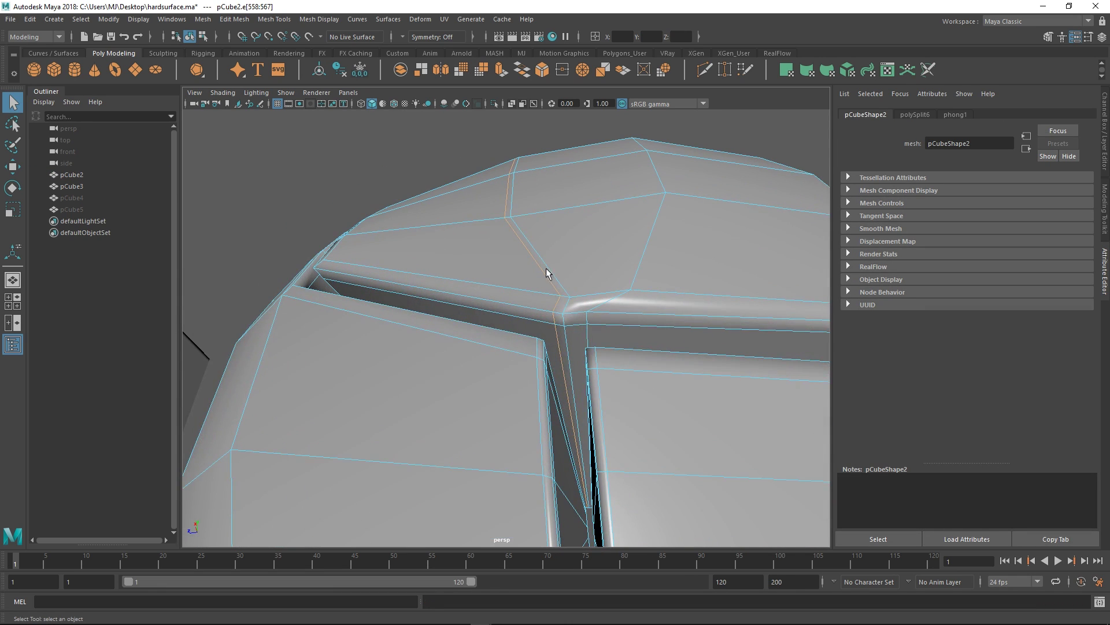
alt+drag(539, 266, 609, 439)
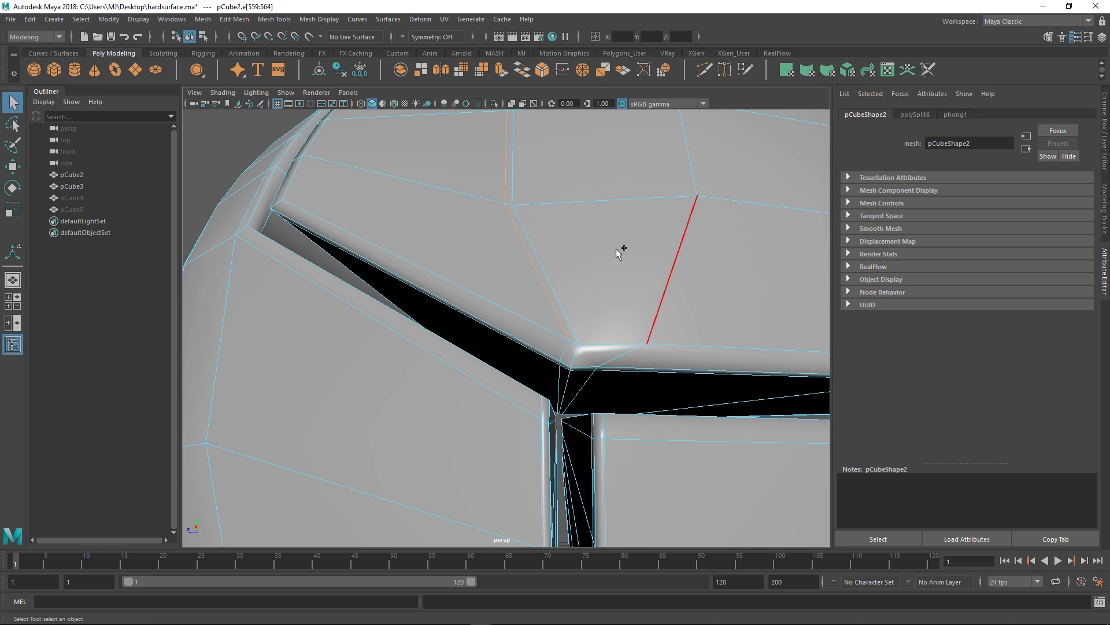
key(ctrl+Delete)
alt+drag(616, 248, 571, 296)
right_drag(571, 296, 637, 256)
drag(543, 321, 564, 330)
alt+right_drag(566, 332, 535, 315)
alt+drag(536, 314, 550, 295)
right_drag(550, 296, 604, 237)
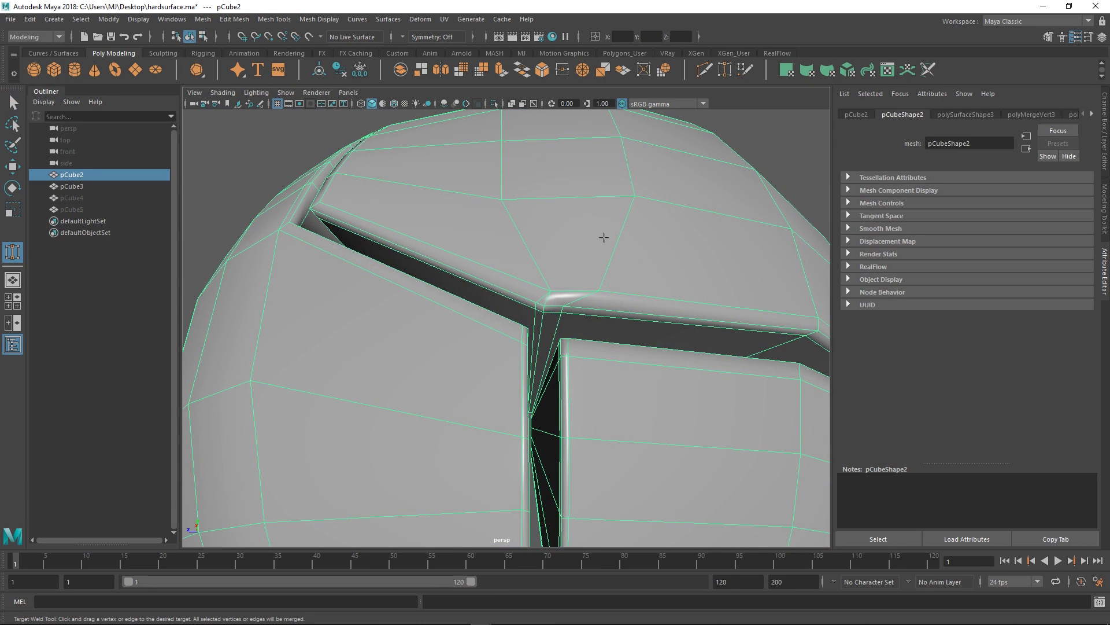
- Examine the highlight and pinching around the block's gap corner in smoothed preview from several angles
key(3)
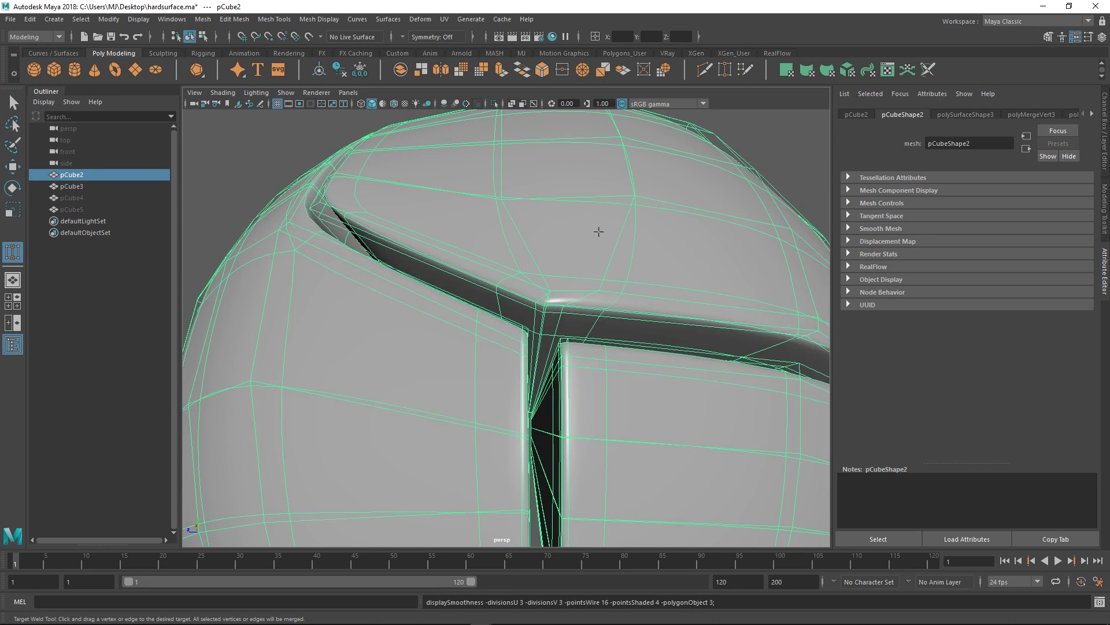
alt+right_drag(666, 222, 603, 231)
key(1)
key(e)
click(709, 181)
click(609, 223)
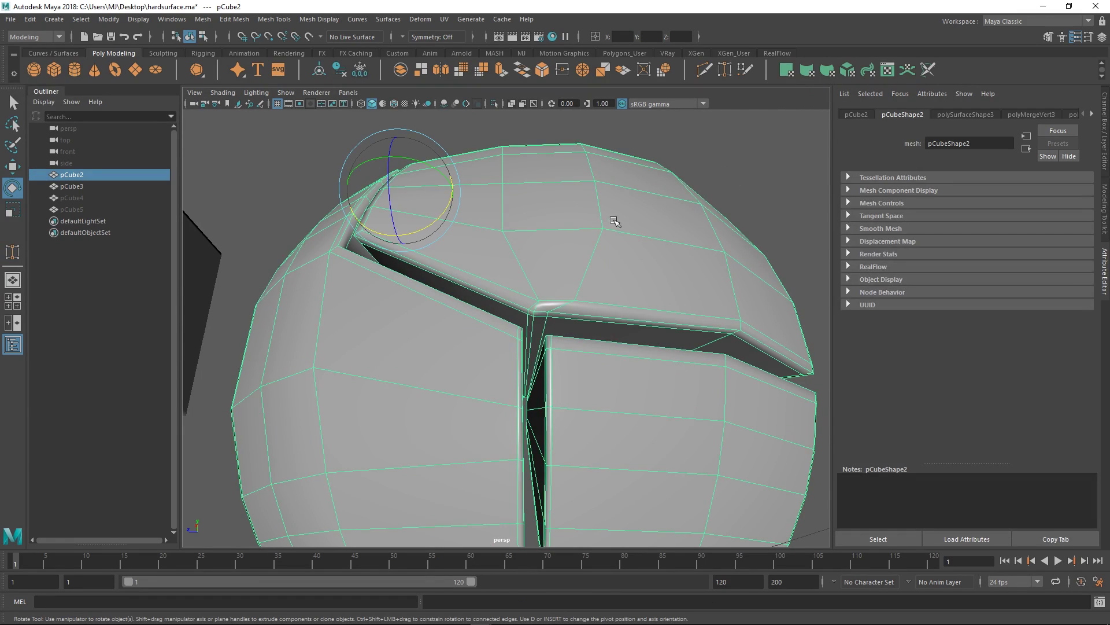
click(720, 166)
click(644, 174)
key(3)
click(703, 139)
alt+right_drag(704, 139, 592, 246)
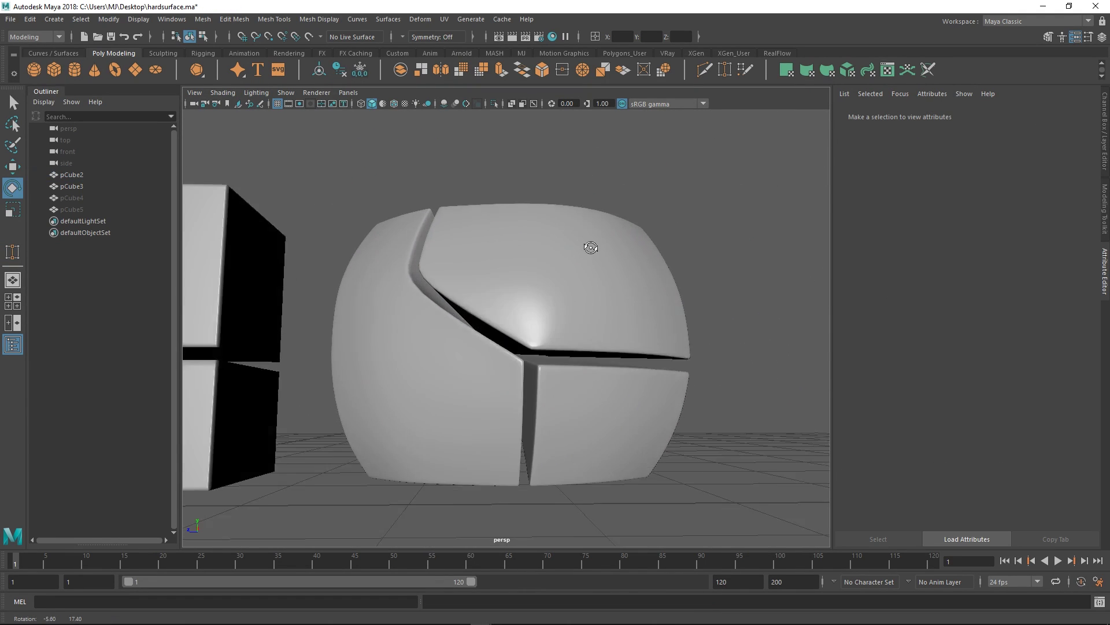
alt+drag(592, 246, 561, 278)
alt+right_drag(561, 277, 659, 389)
alt+drag(659, 390, 553, 375)
scroll(554, 376, down, 8)
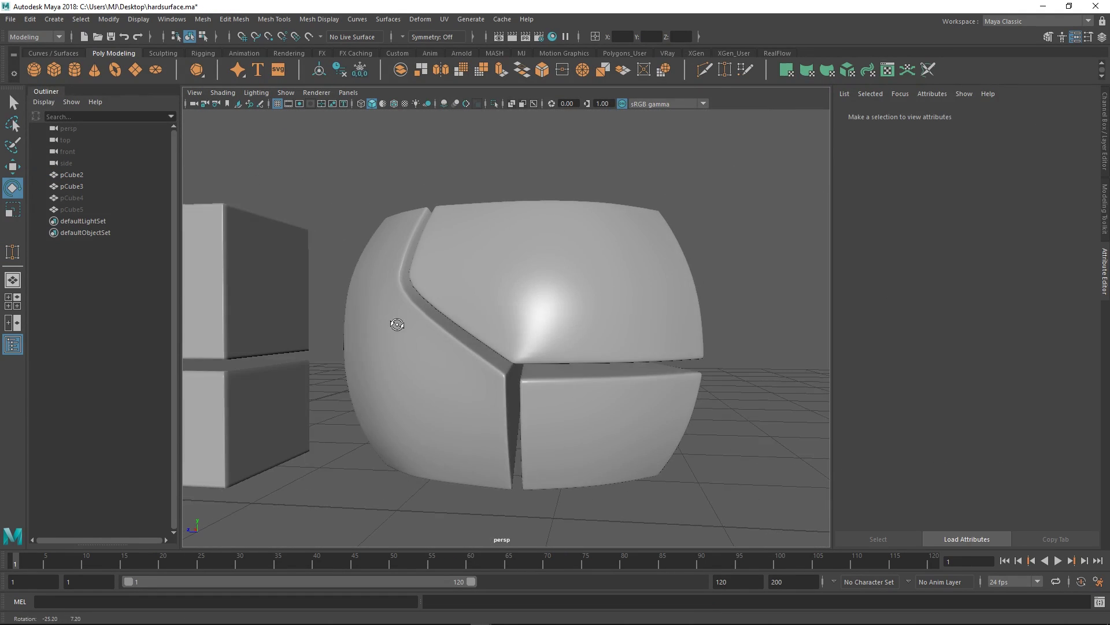
scroll(519, 359, up, 1)
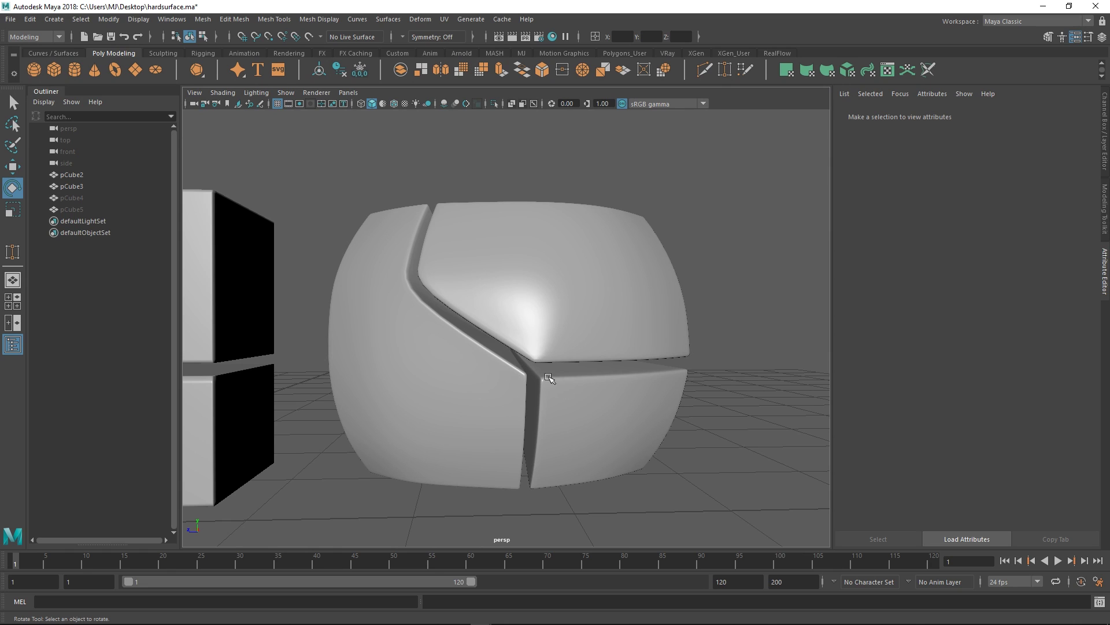
- Inspect the corner topology up close in smoothed and unsmoothed display, and check the edge spacing across the upper panel
alt+right_drag(549, 377, 622, 354)
click(602, 318)
key(3)
drag(597, 304, 624, 324)
click(508, 332)
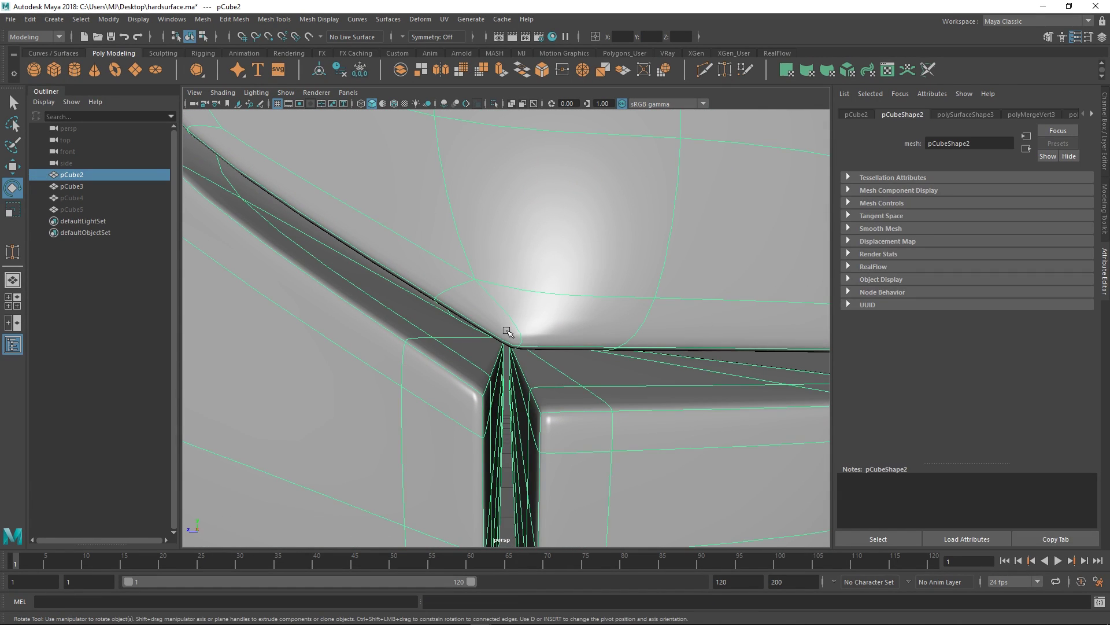
key(1)
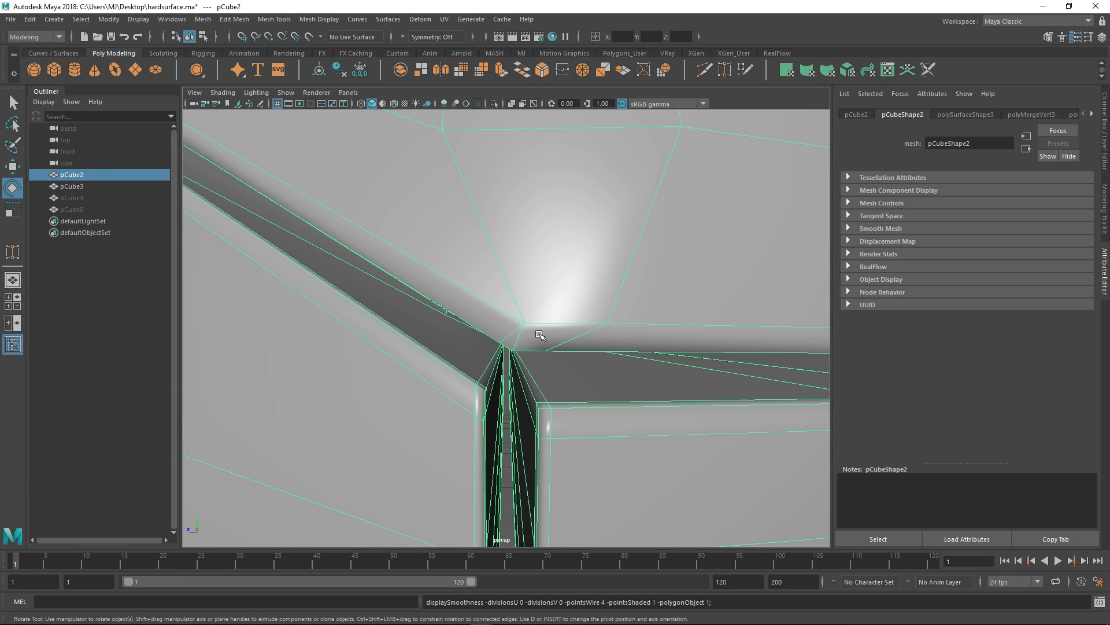
key(f)
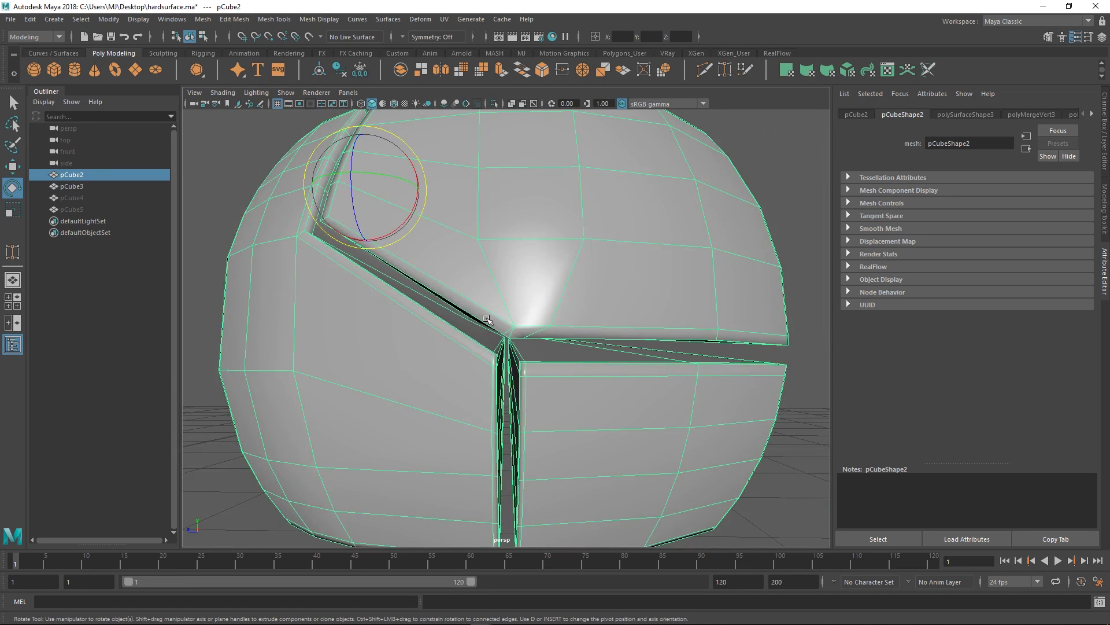
alt+drag(509, 311, 630, 334)
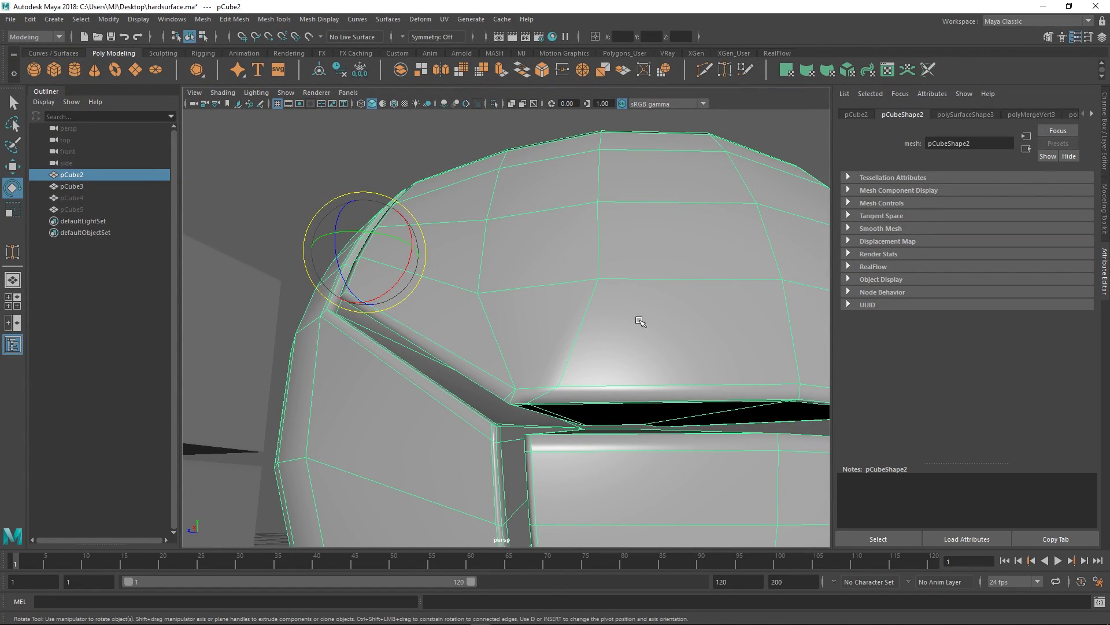
alt+drag(640, 321, 623, 344)
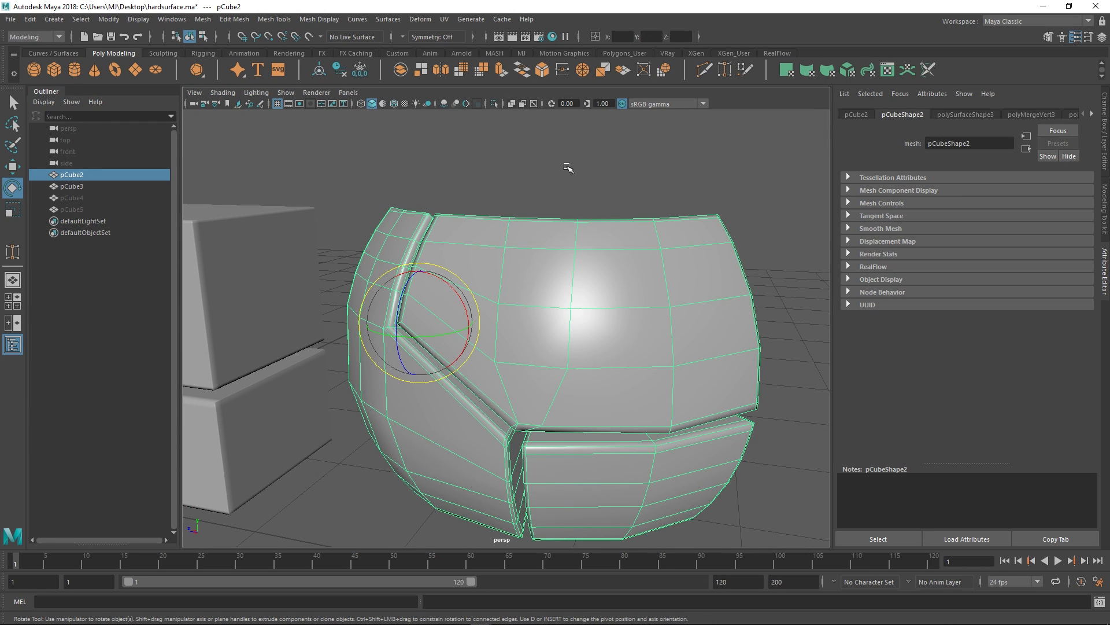
- Show the double-bent block in smoothed preview and compare it with the flat block beside it
click(567, 168)
alt+drag(682, 248, 518, 290)
scroll(512, 246, down, 5)
click(476, 325)
key(3)
click(567, 251)
scroll(662, 335, up, 5)
alt+right_drag(662, 336, 548, 298)
alt+middle_drag(548, 298, 456, 280)
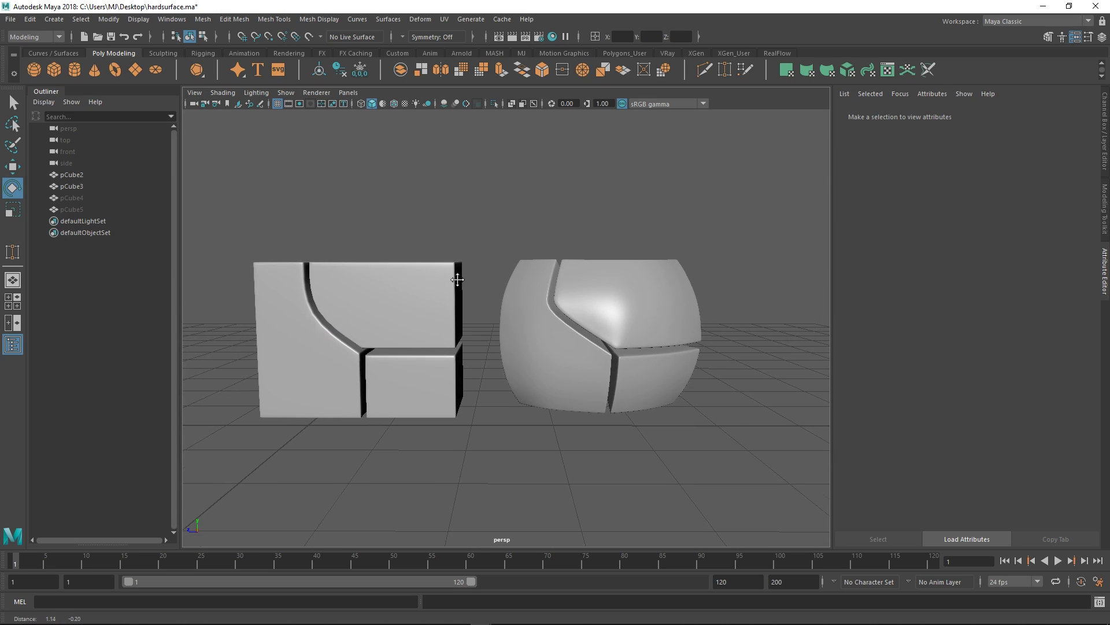
- Insert a vertical edge loop across the double-bent block's upper panel beside the angled gap and apply Edit Edge Flow at 1.000
mouse_move(490, 290)
alt+mouse_down()
mouse_move(464, 303)
mouse_move(491, 292)
alt+mouse_up()
click(537, 323)
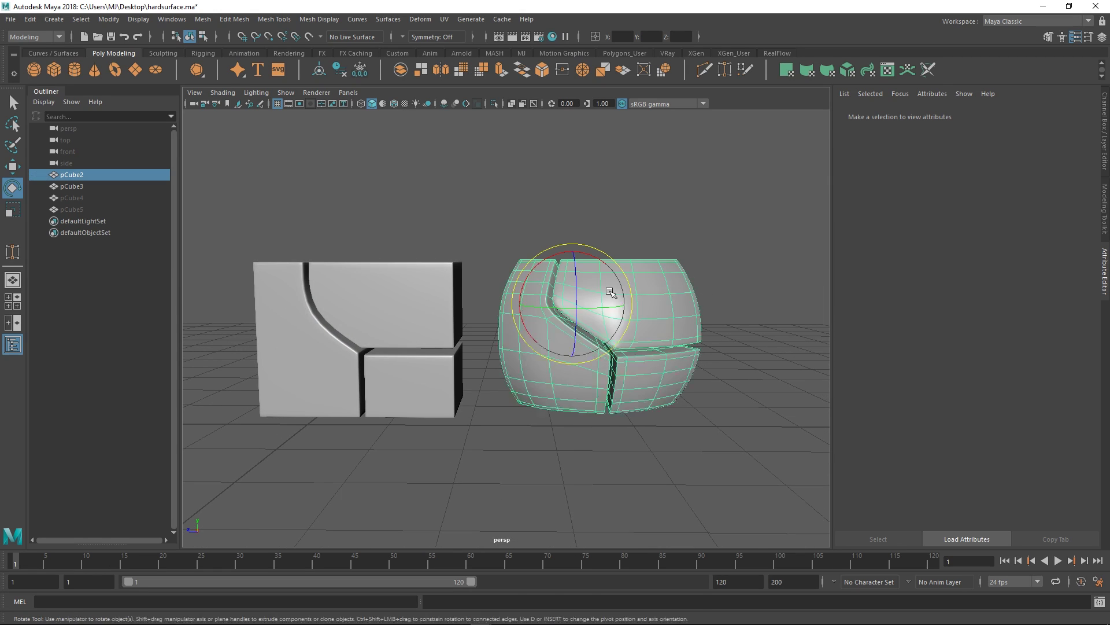
scroll(625, 354, up, 5)
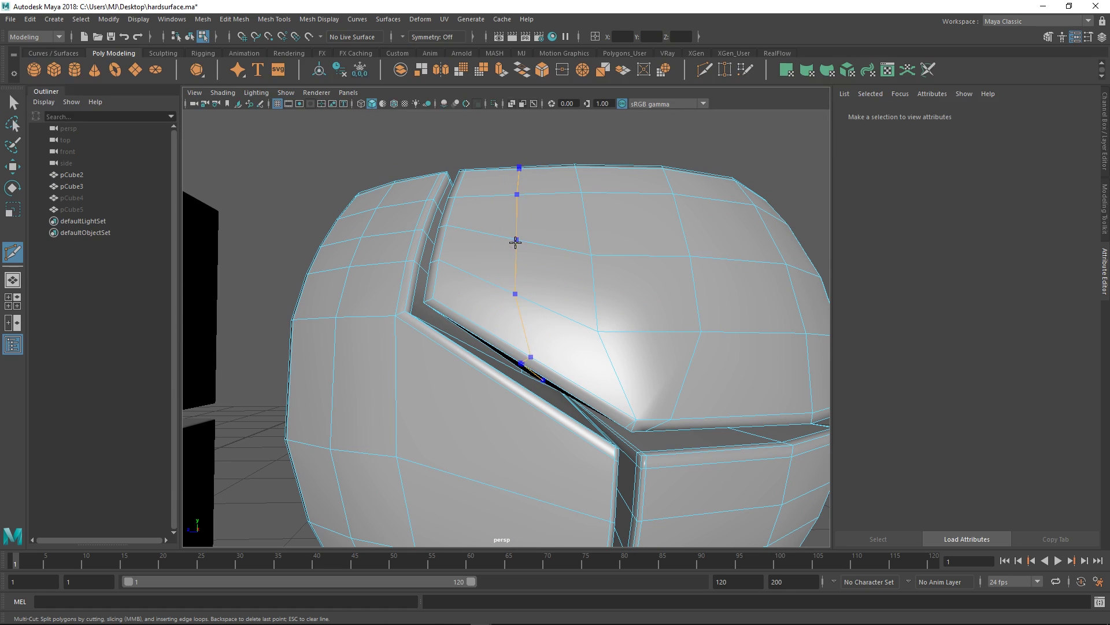
key(q)
shift+right_drag(525, 258, 508, 375)
alt+drag(595, 314, 544, 366)
key(q)
- Check in X-ray display how the new loop follows the double-bent block's curvature and runs into the gap
key(alt+x)
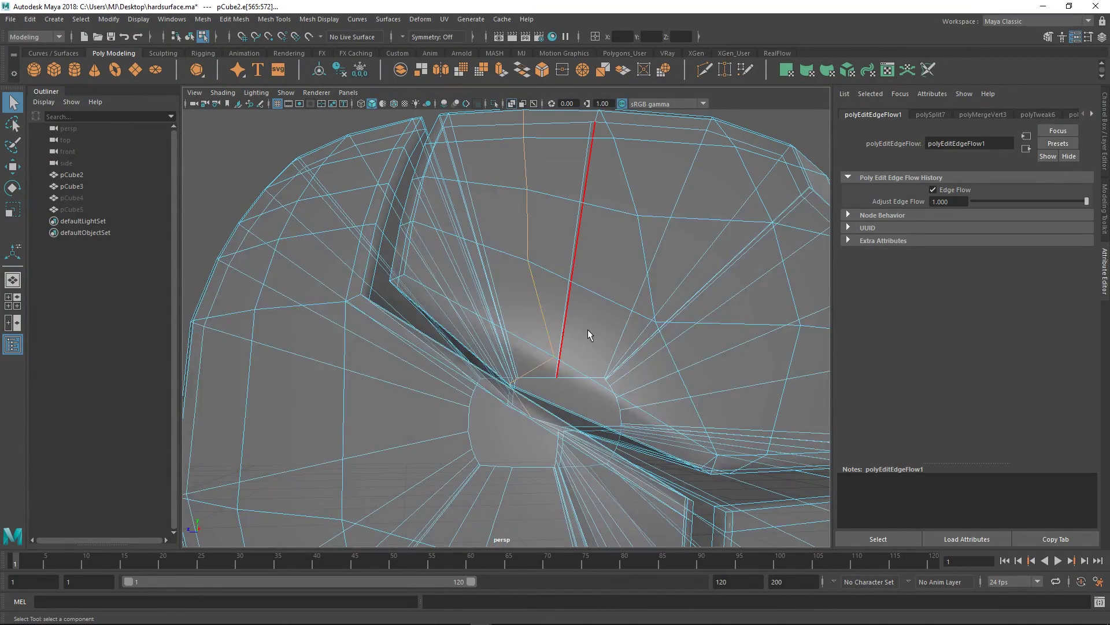
alt+drag(588, 329, 580, 352)
alt+drag(564, 264, 538, 221)
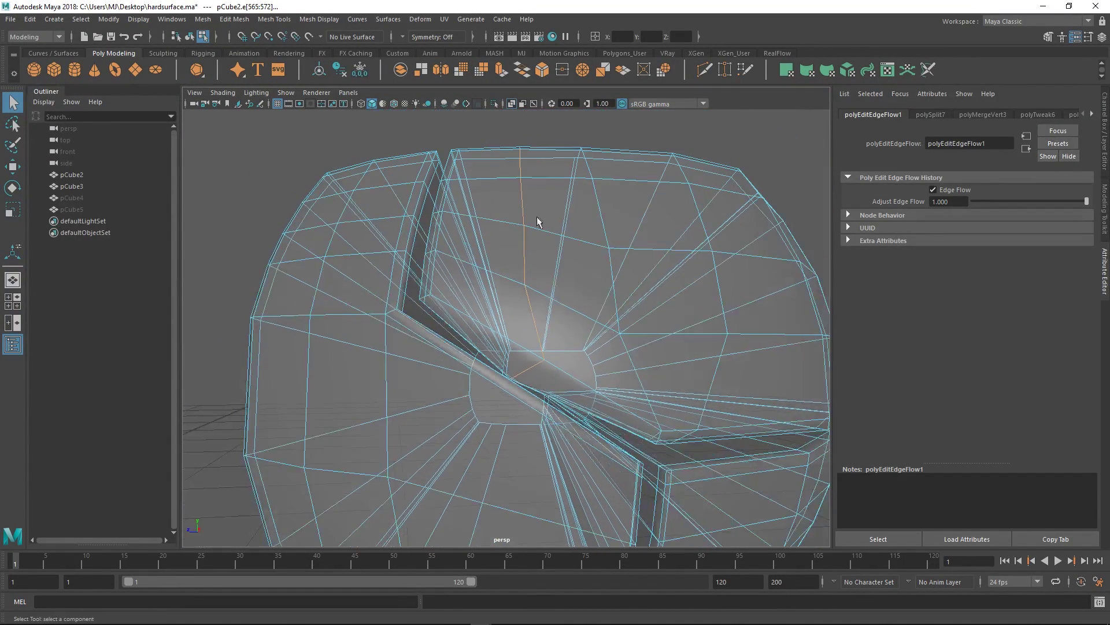
mouse_move(523, 343)
alt+mouse_down()
mouse_move(551, 315)
mouse_move(686, 387)
mouse_move(702, 317)
mouse_move(677, 304)
mouse_move(590, 352)
mouse_move(598, 242)
mouse_move(543, 256)
mouse_move(518, 296)
mouse_move(525, 322)
mouse_move(526, 307)
mouse_move(473, 303)
mouse_move(562, 310)
mouse_move(553, 278)
alt+mouse_up()
key(alt+x)
key(w)
scroll(552, 277, down, 3)
- Return the double-bent block to object mode in smoothed preview and examine its curvature from above and from the front
key(q)
right_drag(552, 274, 610, 221)
key(3)
scroll(657, 268, down, 3)
click(711, 242)
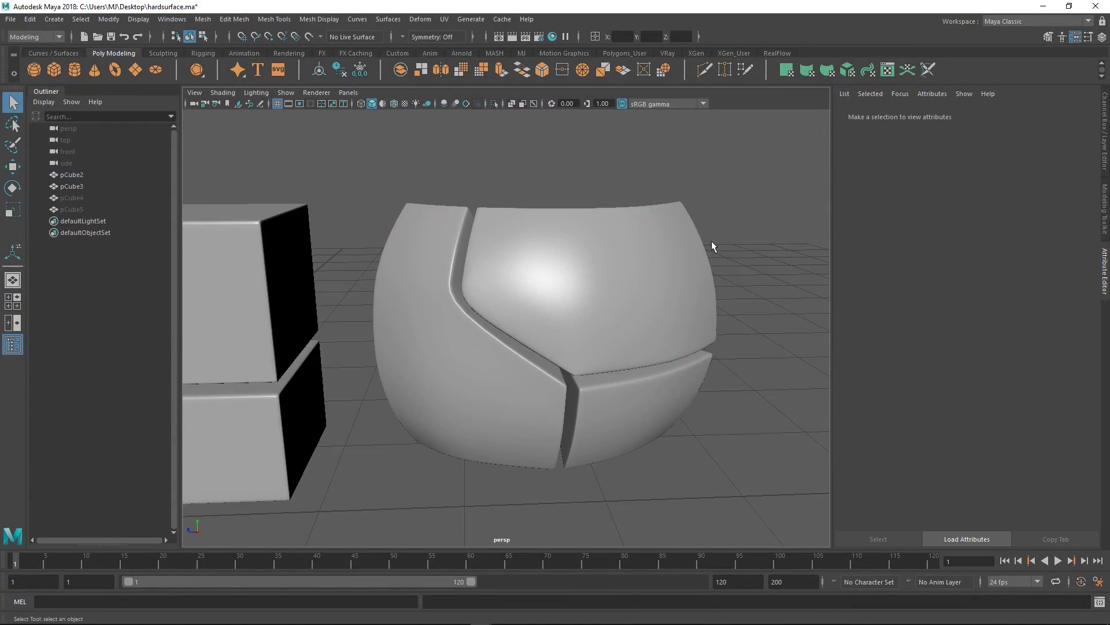
scroll(694, 239, down, 2)
alt+drag(619, 226, 634, 335)
click(573, 262)
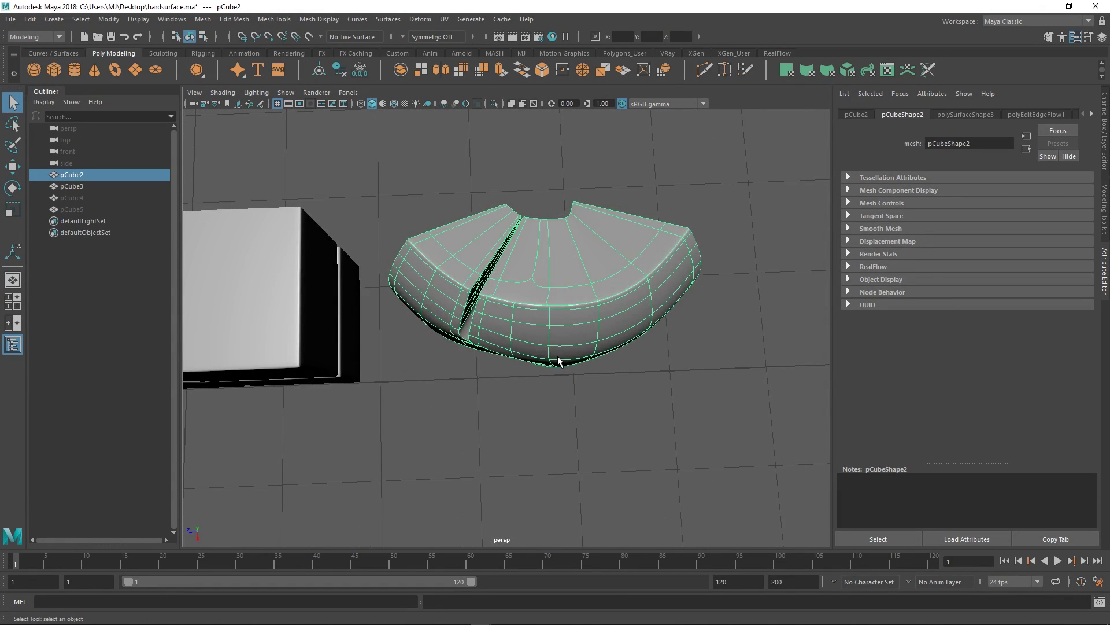
alt+drag(558, 361, 692, 245)
click(723, 213)
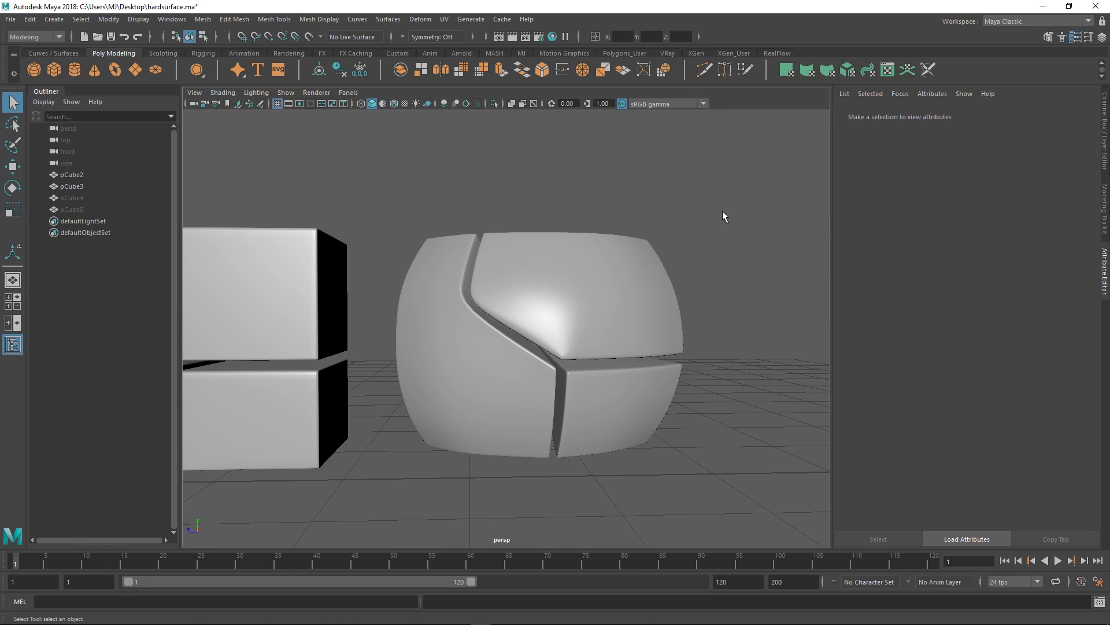
- Show the double-bent block unsmoothed and inspect the edges around its gap corner up close
click(637, 279)
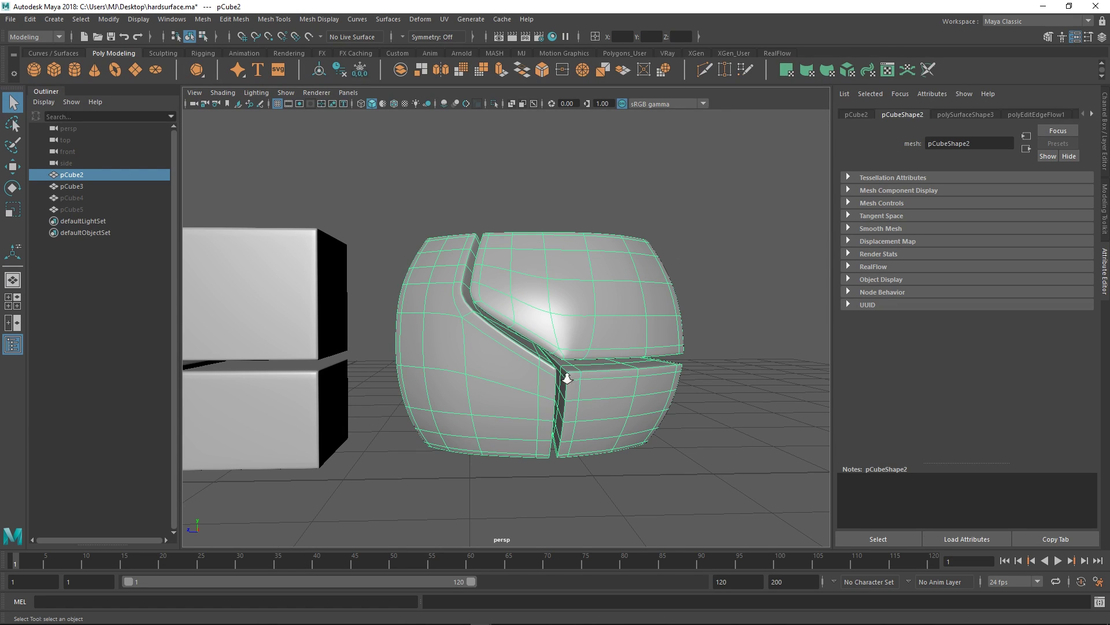
scroll(559, 398, up, 5)
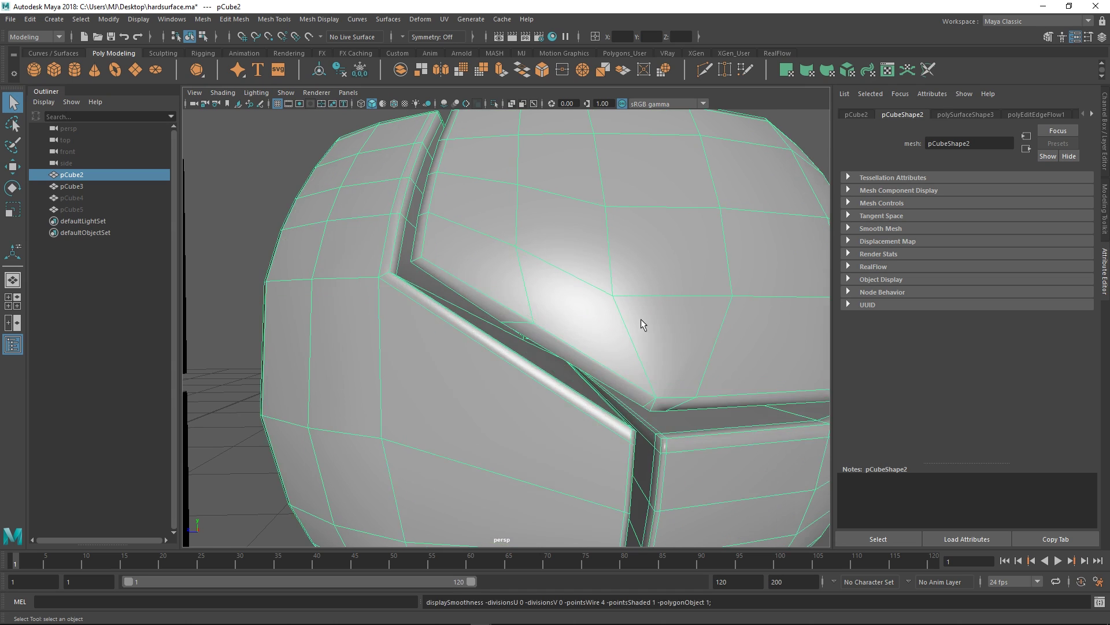
alt+drag(641, 322, 553, 331)
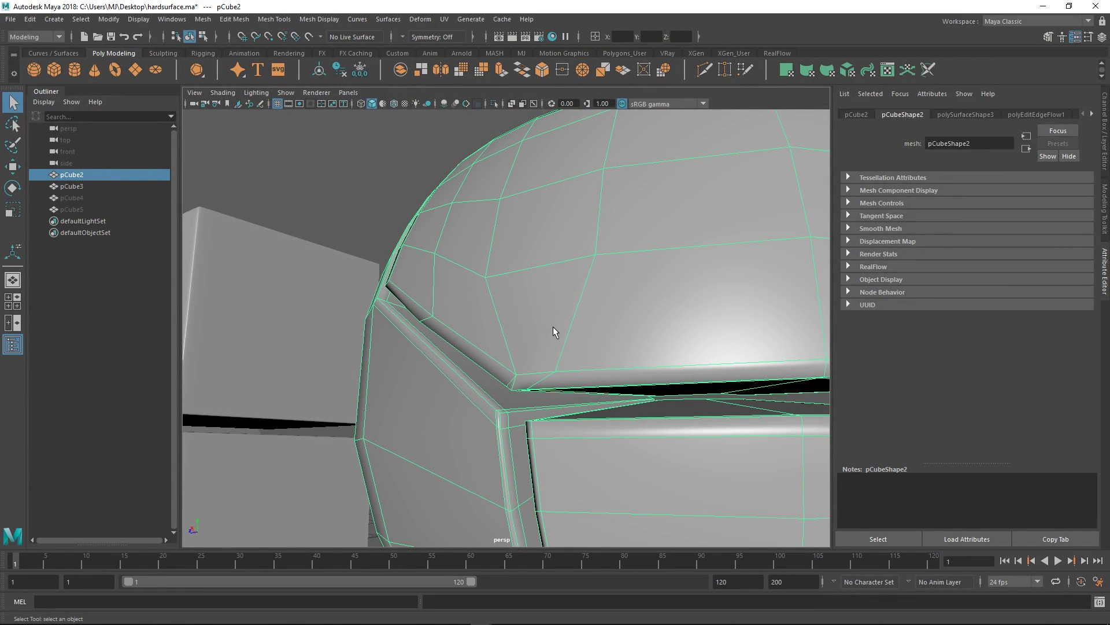
alt+drag(587, 301, 558, 343)
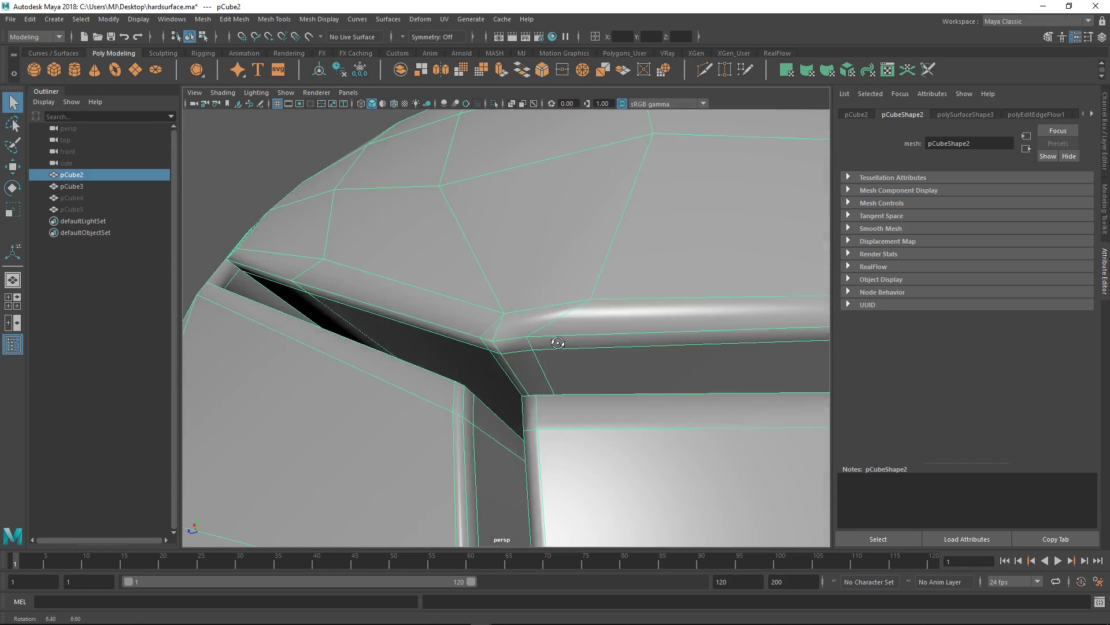
- Frame the flat block, show it unsmoothed, and examine its gap corner and supporting edges from several angles
alt+right_drag(486, 336, 314, 325)
alt+middle_drag(315, 325, 630, 259)
click(304, 341)
key(f)
alt+drag(304, 341, 487, 288)
key(1)
alt+right_drag(486, 288, 550, 312)
mouse_move(549, 312)
alt+mouse_down()
mouse_move(500, 324)
mouse_move(536, 330)
alt+mouse_up()
alt+right_drag(536, 330, 555, 301)
alt+middle_drag(555, 301, 529, 297)
alt+drag(529, 297, 528, 296)
alt+drag(518, 340, 521, 314)
alt+right_drag(522, 314, 447, 330)
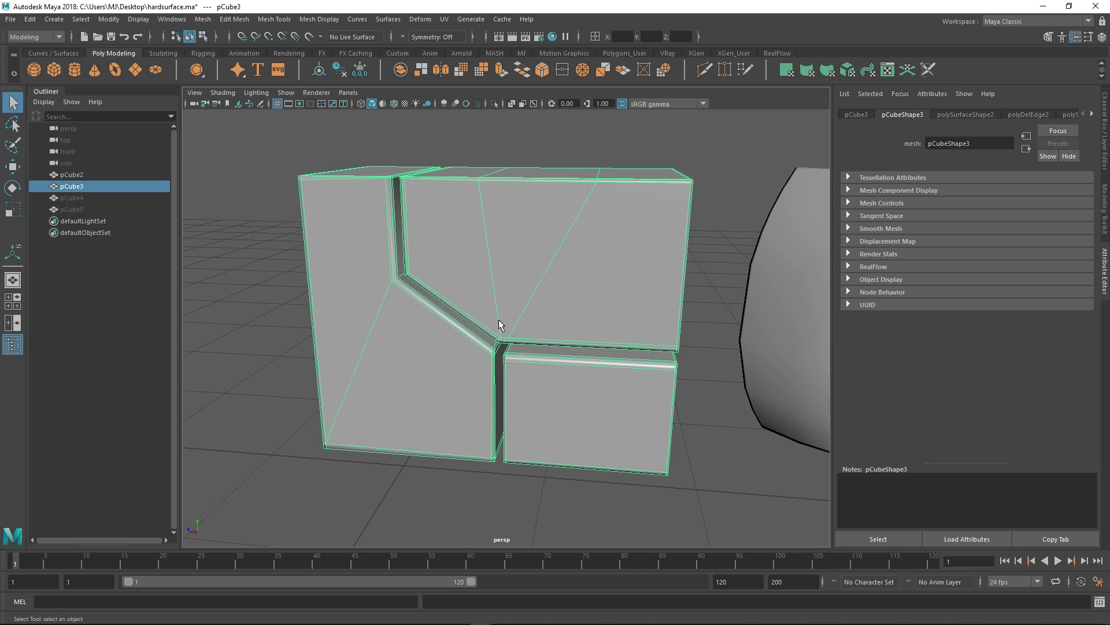
alt+drag(528, 300, 549, 286)
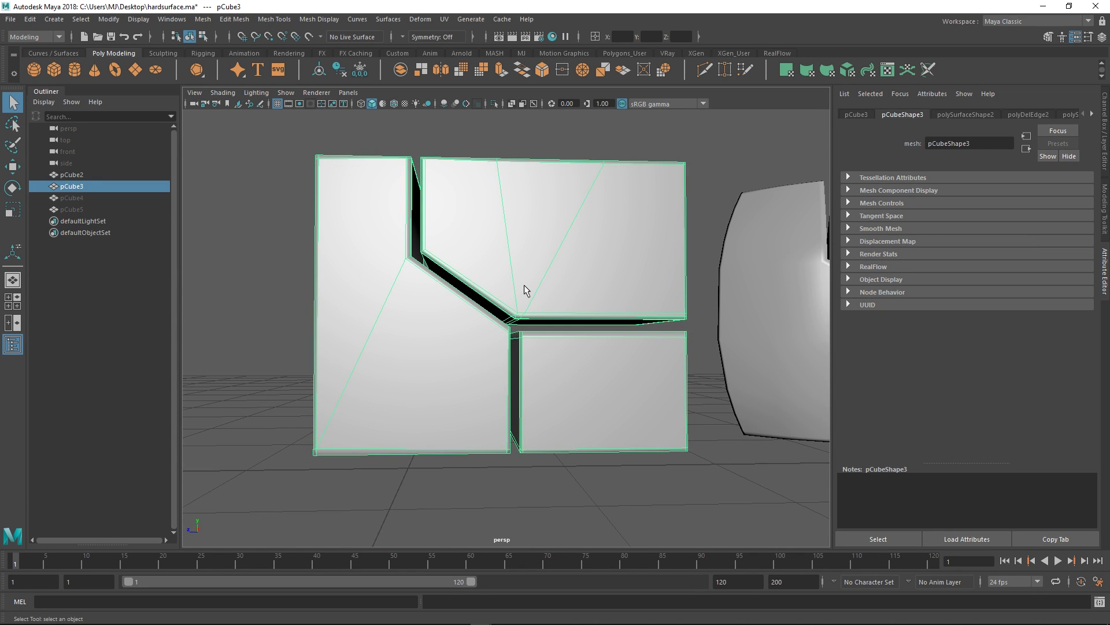
alt+right_drag(469, 376, 563, 452)
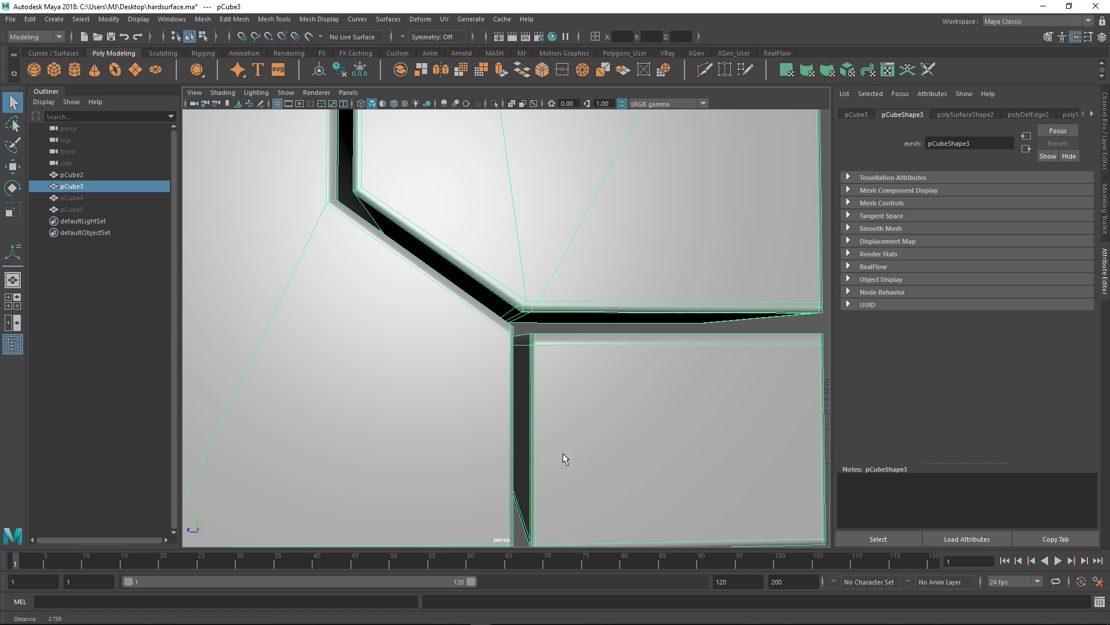
alt+drag(563, 453, 540, 379)
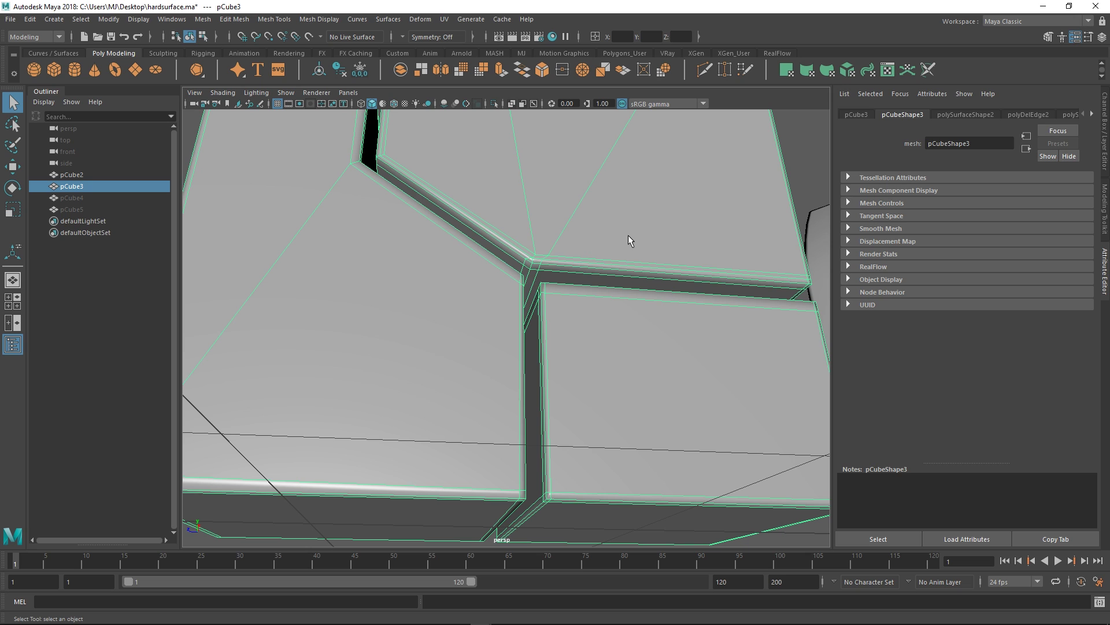
alt+drag(625, 251, 586, 267)
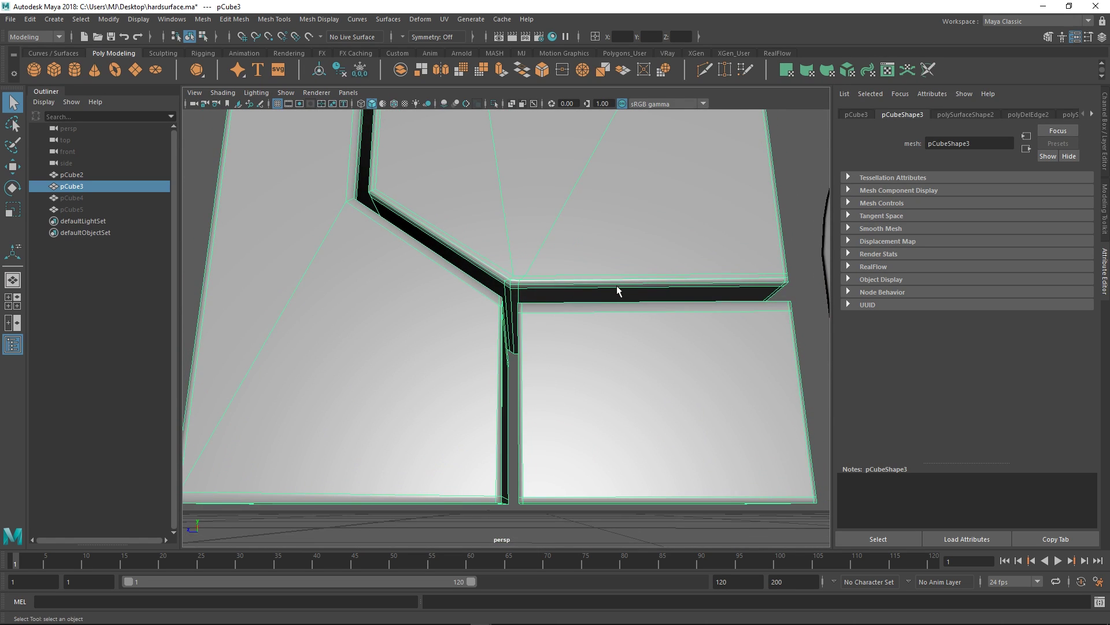
- Show the flat and double-bent blocks in smoothed preview and compare their surfaces side by side
alt+right_drag(617, 286, 533, 279)
alt+middle_drag(532, 279, 356, 306)
key(3)
click(553, 216)
click(602, 253)
key(3)
click(660, 206)
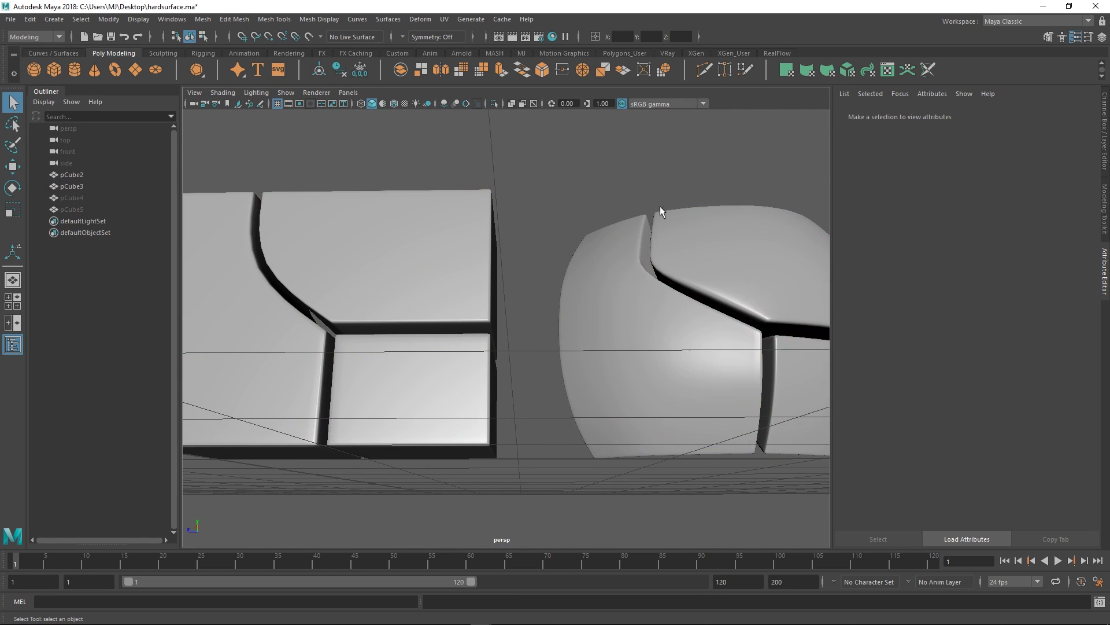
scroll(523, 216, down, 5)
alt+drag(523, 215, 507, 267)
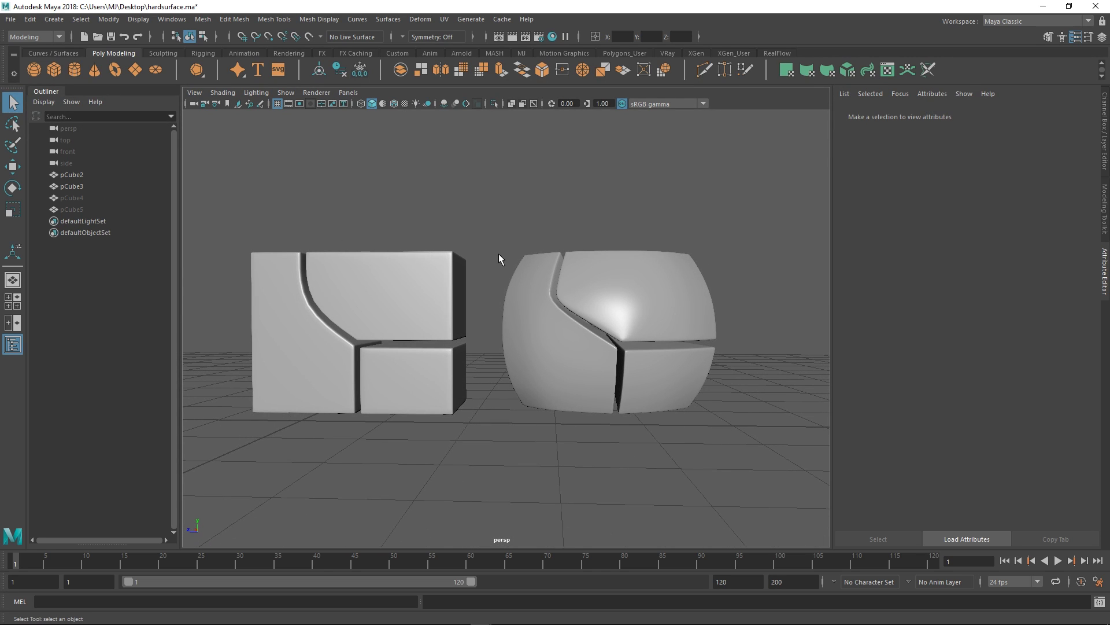